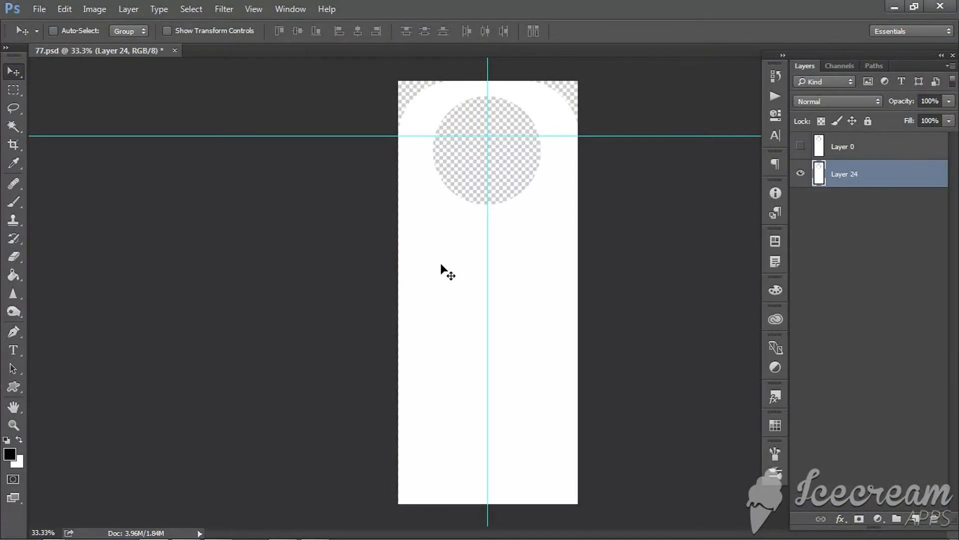
Step: Place the white-gold marble background image as an embedded layer and rotate it 90° counter-clockwise
{"action": "left_click", "coordinate": [39, 9]}
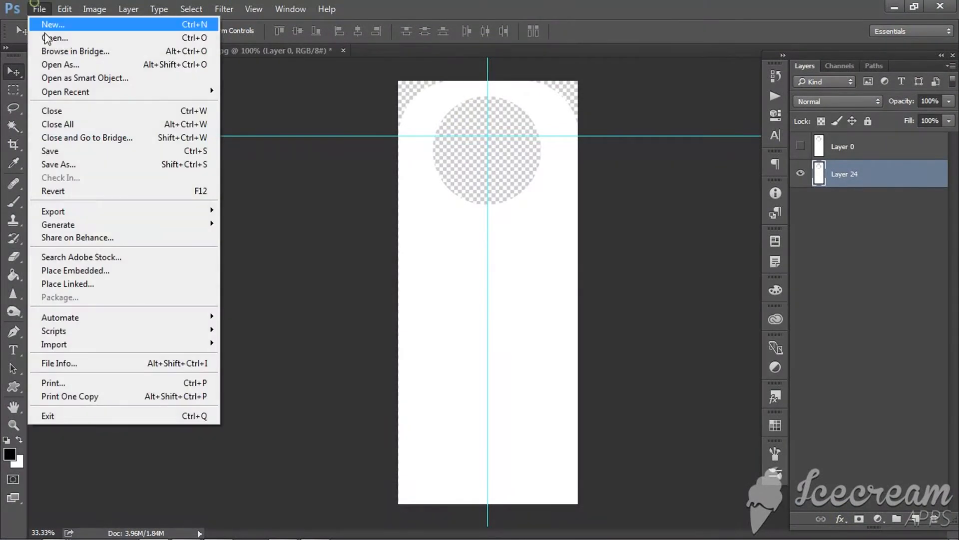
{"action": "left_click", "coordinate": [157, 266]}
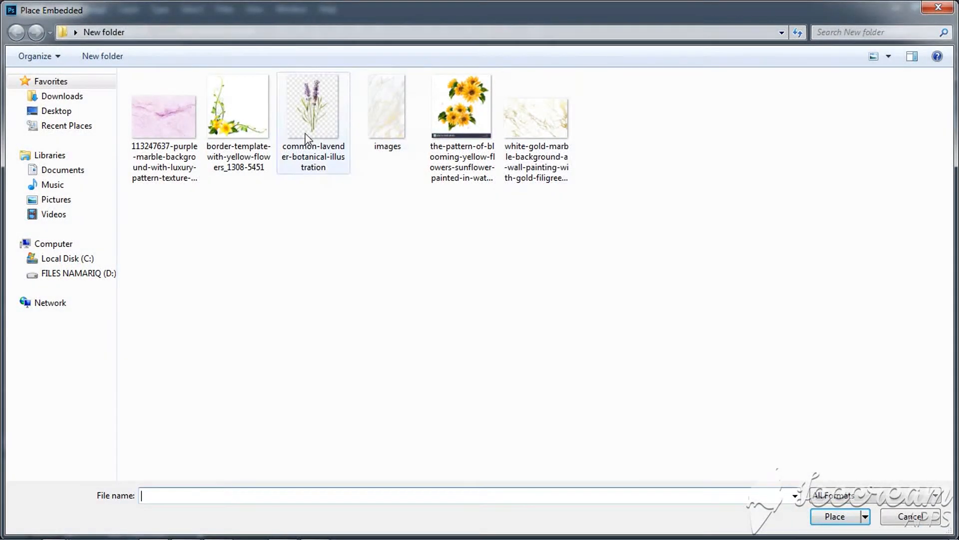
{"action": "double_click", "coordinate": [537, 120]}
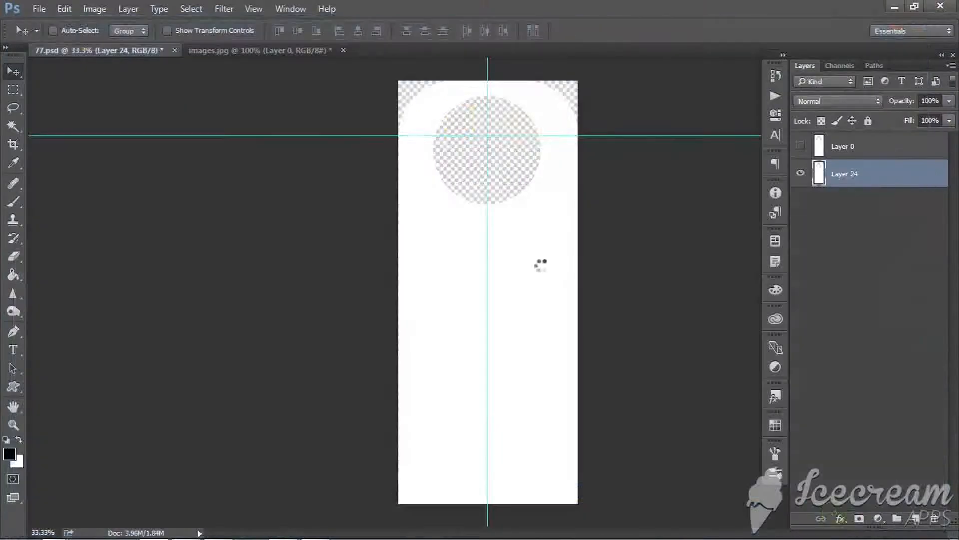
{"action": "right_click", "coordinate": [529, 289]}
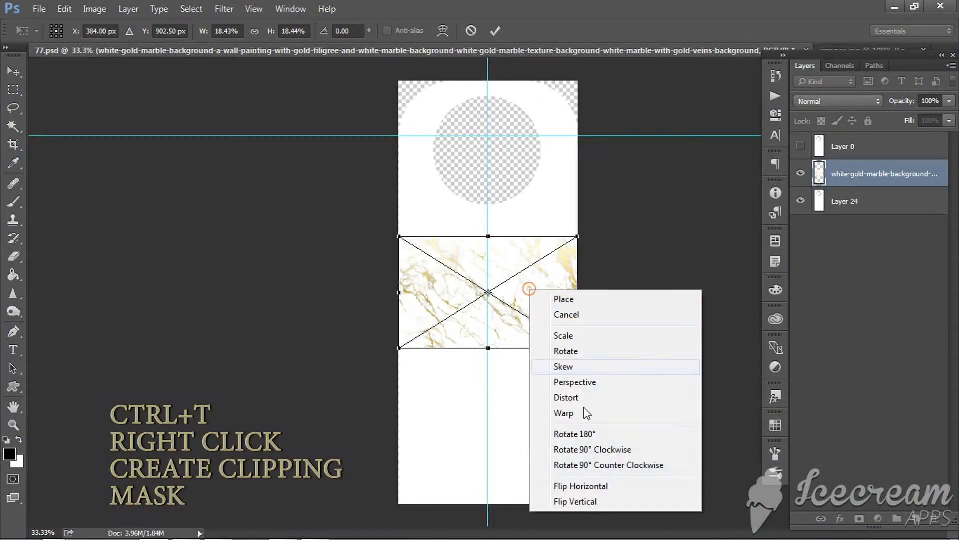
{"action": "left_click", "coordinate": [597, 465]}
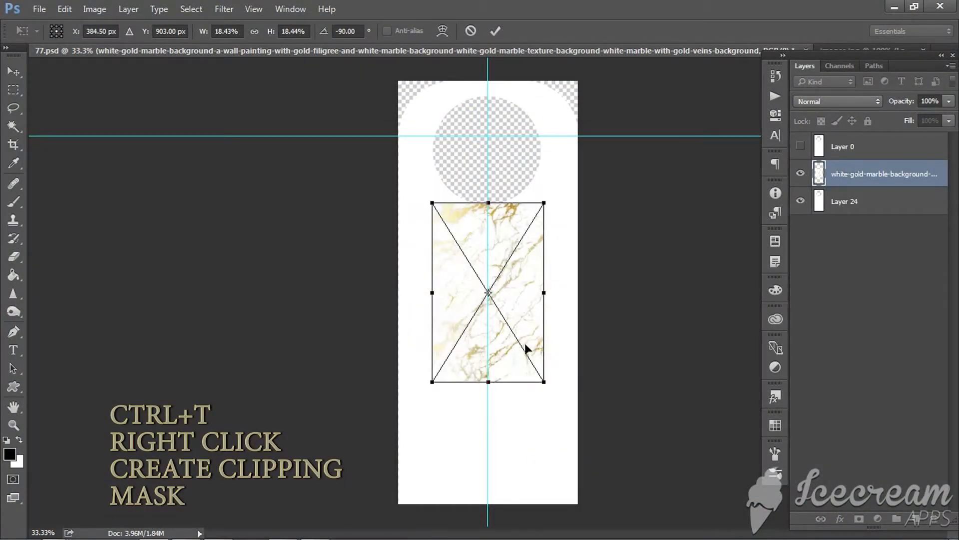
Step: Enlarge the marble image from its center to about 46% so it covers the canvas, and clip it to Layer 24
{"action": "left_click_drag", "start_coordinate": [546, 389], "coordinate": [632, 512]}
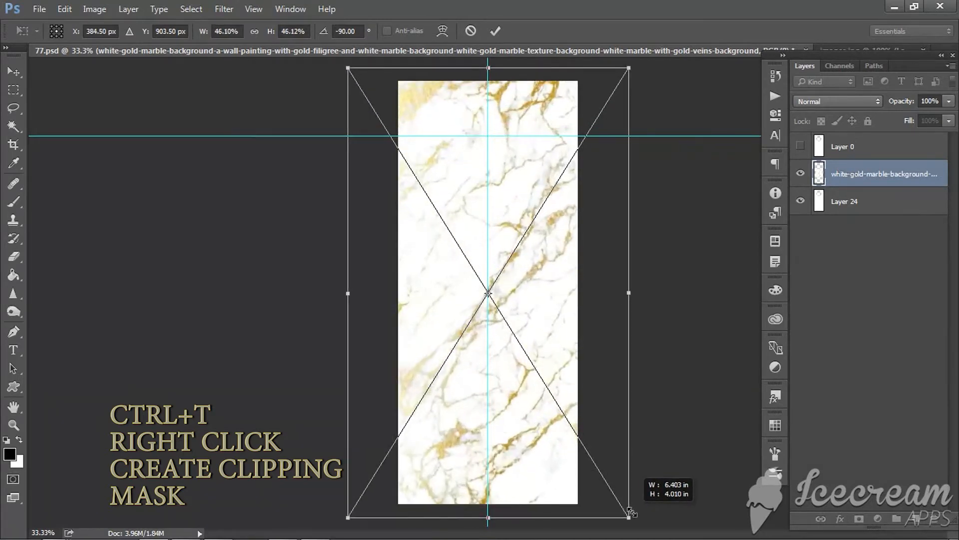
{"action": "left_click", "coordinate": [495, 31]}
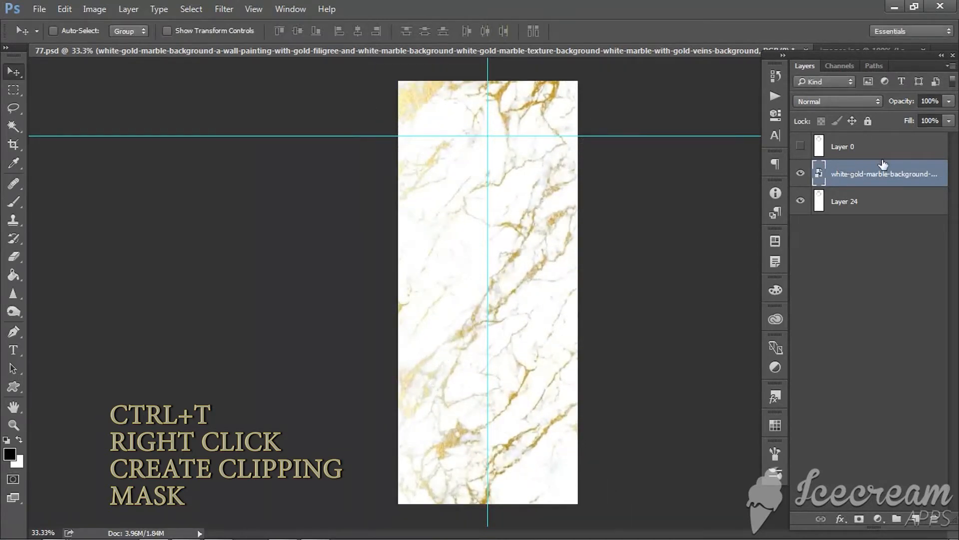
{"action": "right_click", "coordinate": [877, 175]}
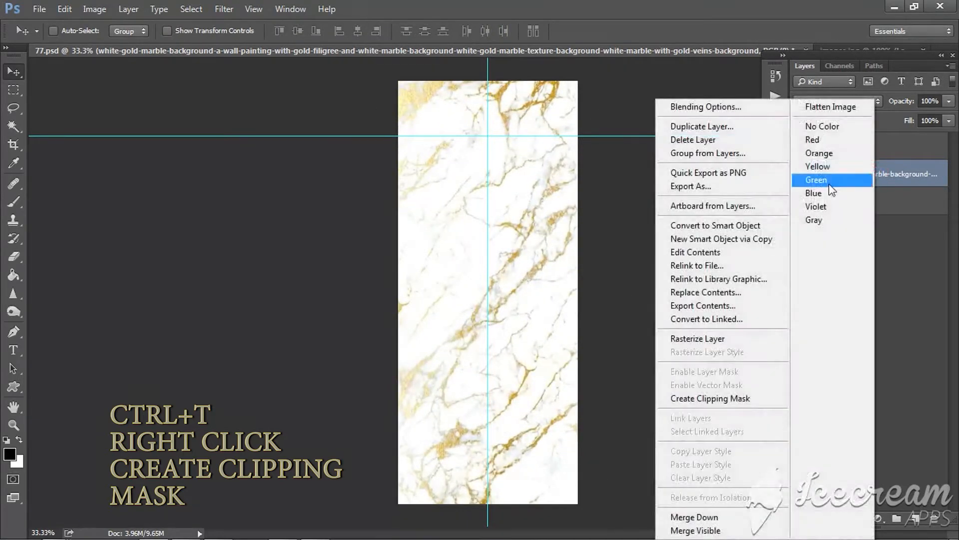
{"action": "left_click", "coordinate": [703, 398]}
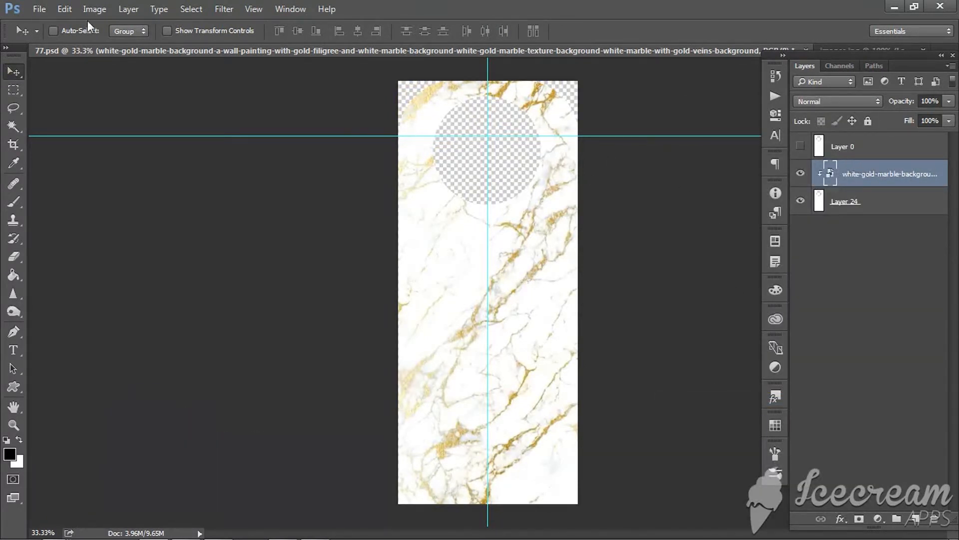
Step: Place the image border-template-with-yellow-flowers_1308-5451 as an embedded layer above the marble
{"action": "left_click", "coordinate": [48, 9]}
{"action": "left_click", "coordinate": [77, 273]}
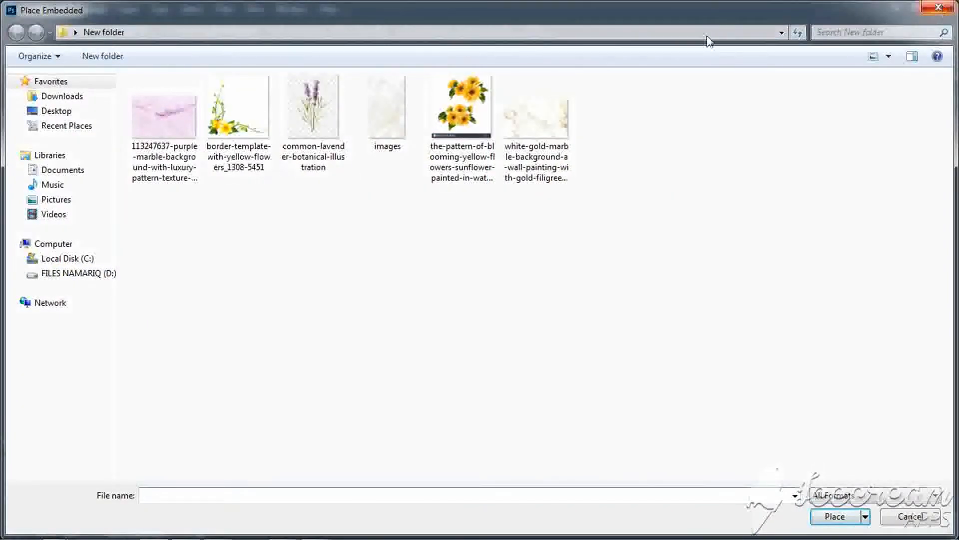
{"action": "left_click", "coordinate": [238, 107]}
{"action": "left_click", "coordinate": [834, 515]}
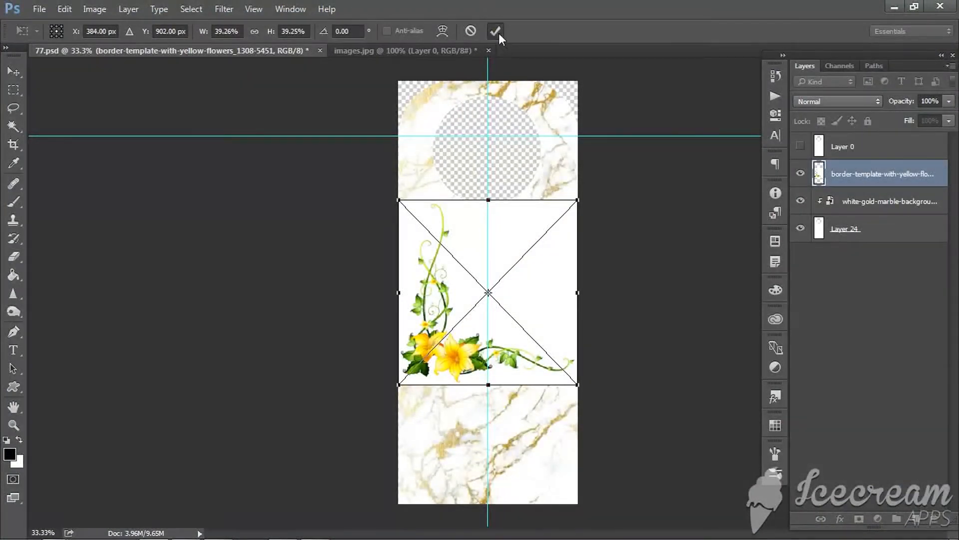
{"action": "left_click", "coordinate": [497, 32]}
Step: Scale the yellow flower border image down around its center and move it to the lower part of the tag
{"action": "key", "text": "ctrl+t"}
{"action": "left_click_drag", "start_coordinate": [409, 203], "coordinate": [429, 230]}
{"action": "left_click", "coordinate": [496, 31]}
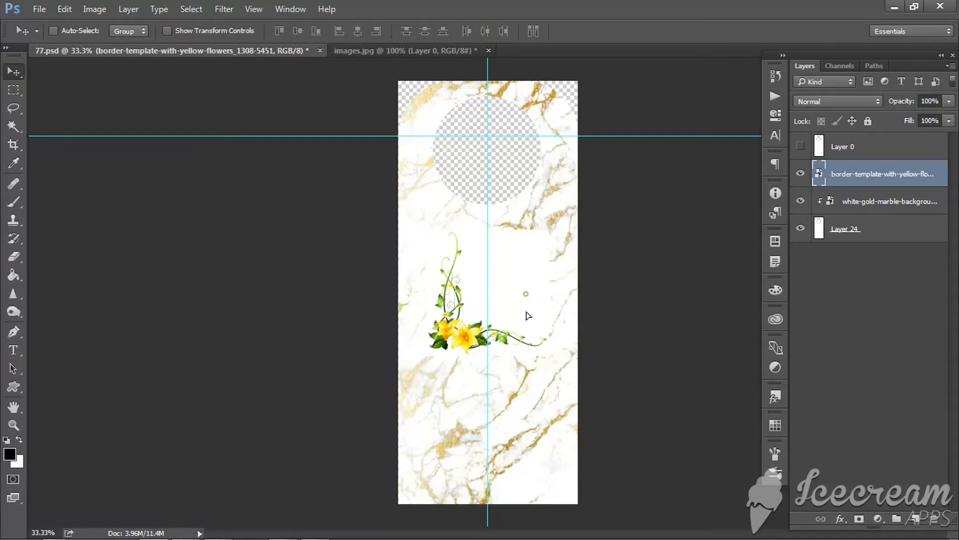
{"action": "left_click_drag", "start_coordinate": [528, 316], "coordinate": [529, 401]}
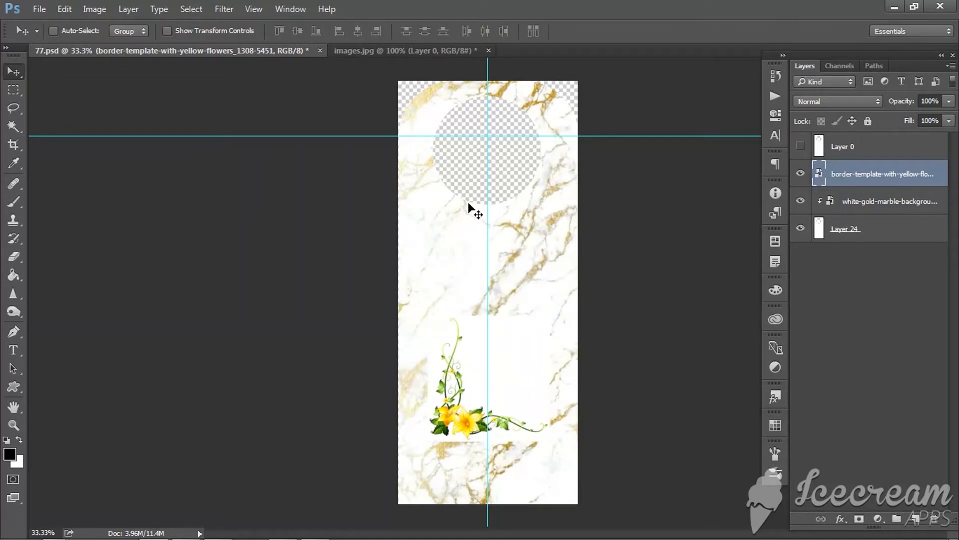
{"action": "left_click", "coordinate": [225, 10]}
{"action": "mouse_move", "coordinate": [191, 9]}
{"action": "left_click", "coordinate": [216, 144]}
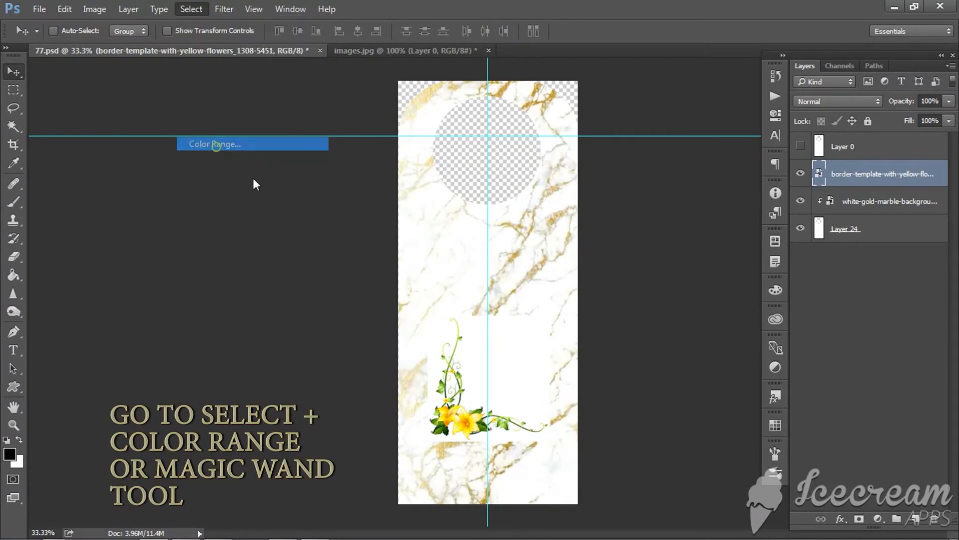
{"action": "left_click", "coordinate": [807, 155]}
Step: Rasterize the yellow flower border layer and remove its white background with a Color Range selection of the sampled white
{"action": "right_click", "coordinate": [879, 174]}
{"action": "left_click", "coordinate": [705, 338]}
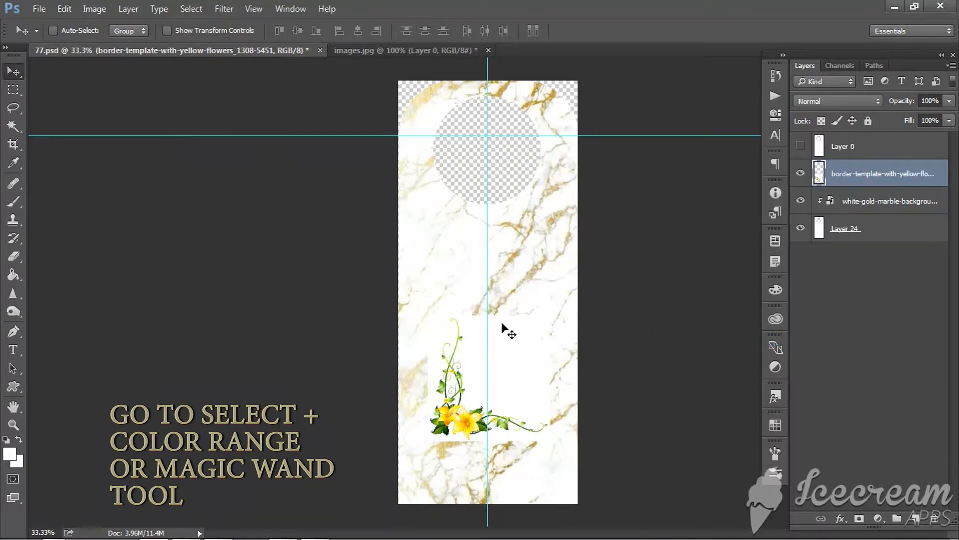
{"action": "left_click", "coordinate": [192, 9]}
{"action": "mouse_move", "coordinate": [176, 12]}
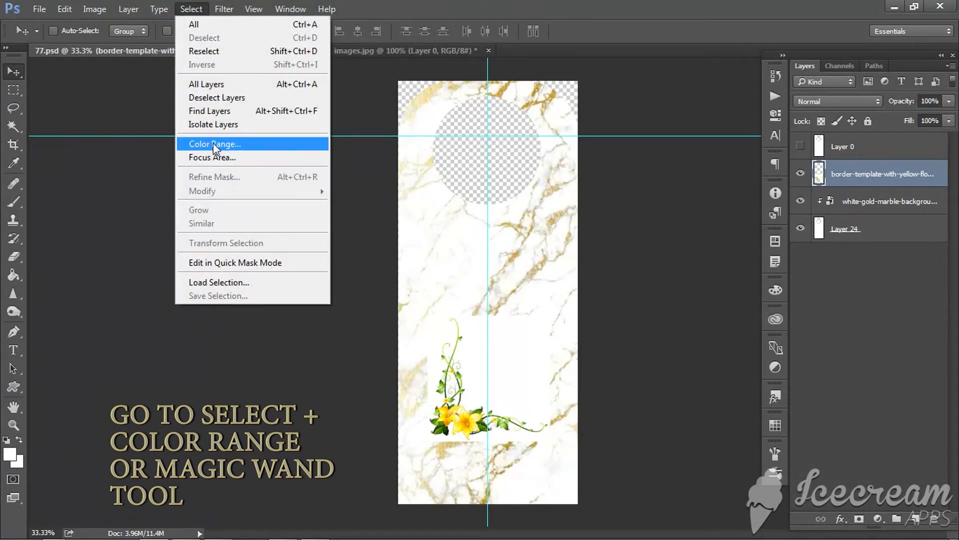
{"action": "left_click", "coordinate": [215, 145]}
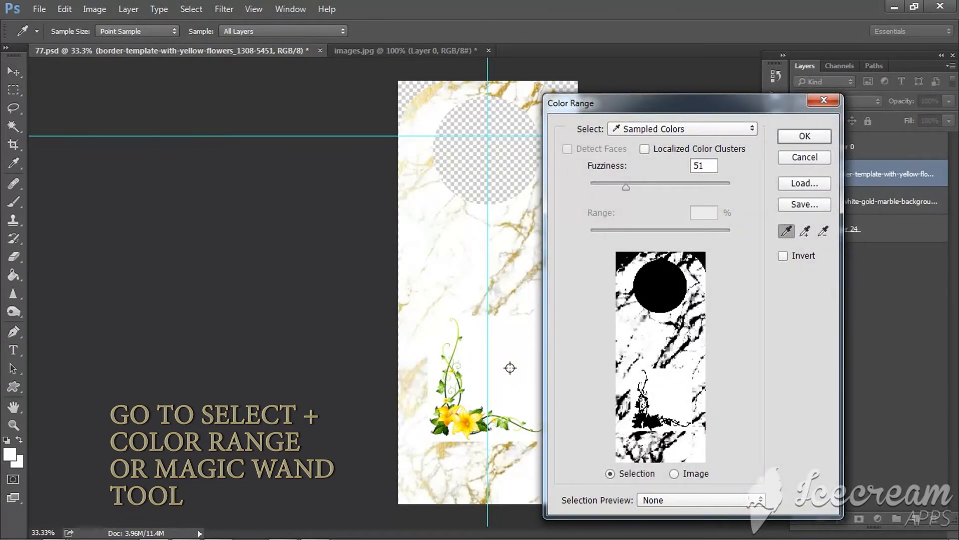
{"action": "left_click", "coordinate": [805, 136]}
{"action": "key", "text": "v"}
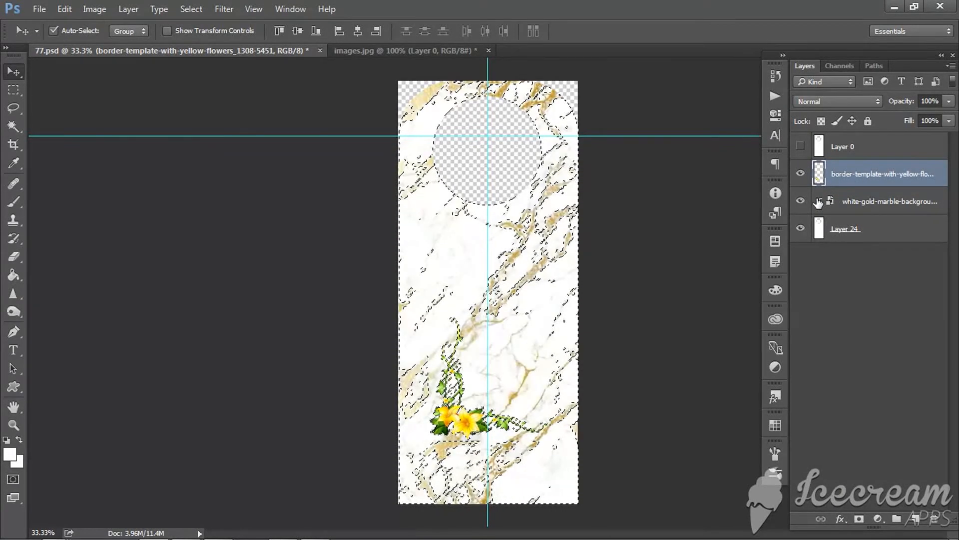
{"action": "key", "text": "ctrl+d"}
Step: Check the flower cut-out up close by hiding and showing the yellow flower border layer
{"action": "scroll", "coordinate": [517, 388], "scroll_direction": "up", "scroll_amount": 5}
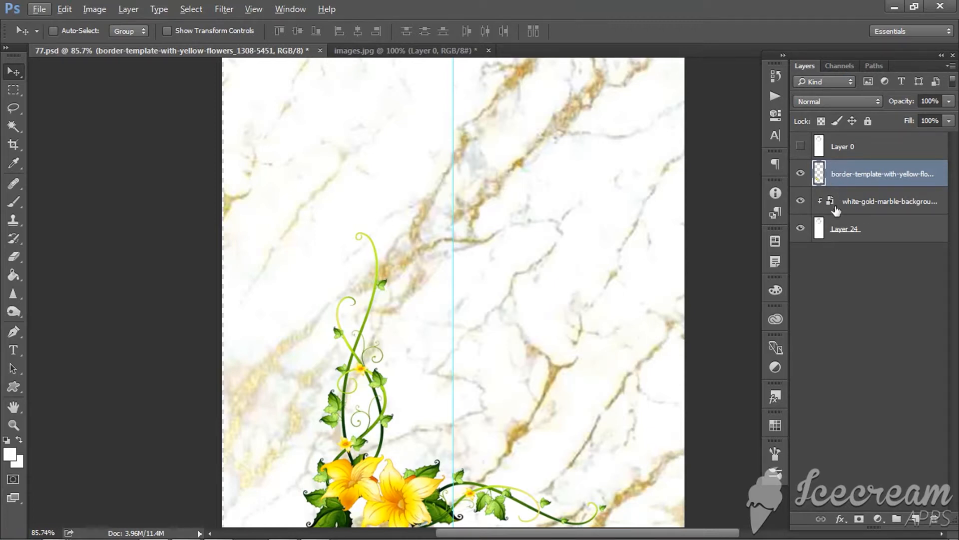
{"action": "left_click", "coordinate": [803, 172]}
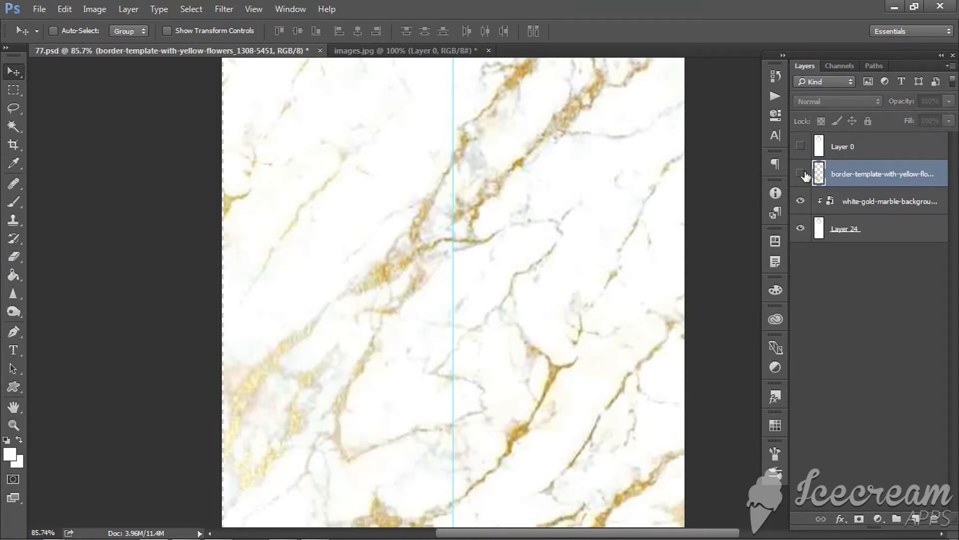
{"action": "left_click", "coordinate": [802, 172]}
{"action": "left_click", "coordinate": [802, 173]}
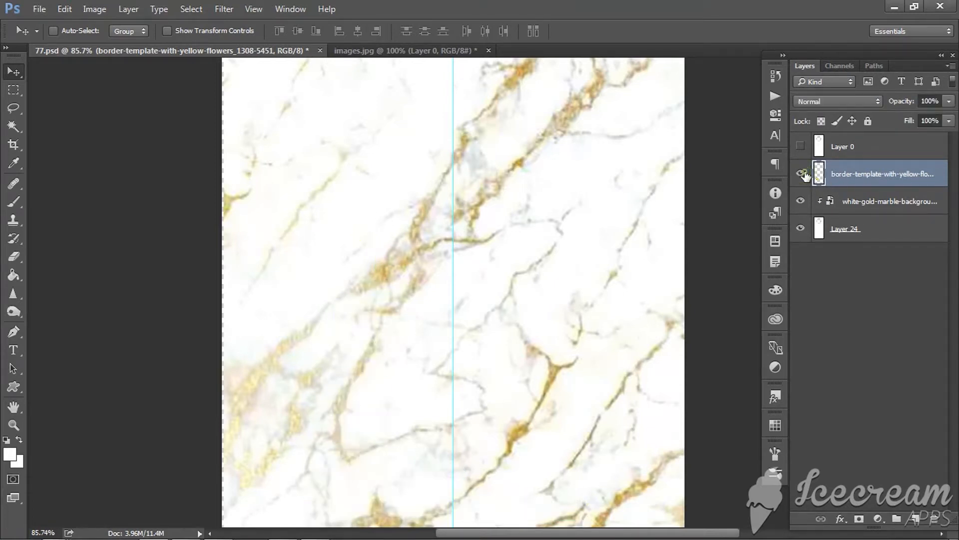
{"action": "left_click", "coordinate": [803, 172]}
Step: Rasterize the marble background layer and narrow it to 99.75% width by moving its left edge inward
{"action": "left_click", "coordinate": [867, 208]}
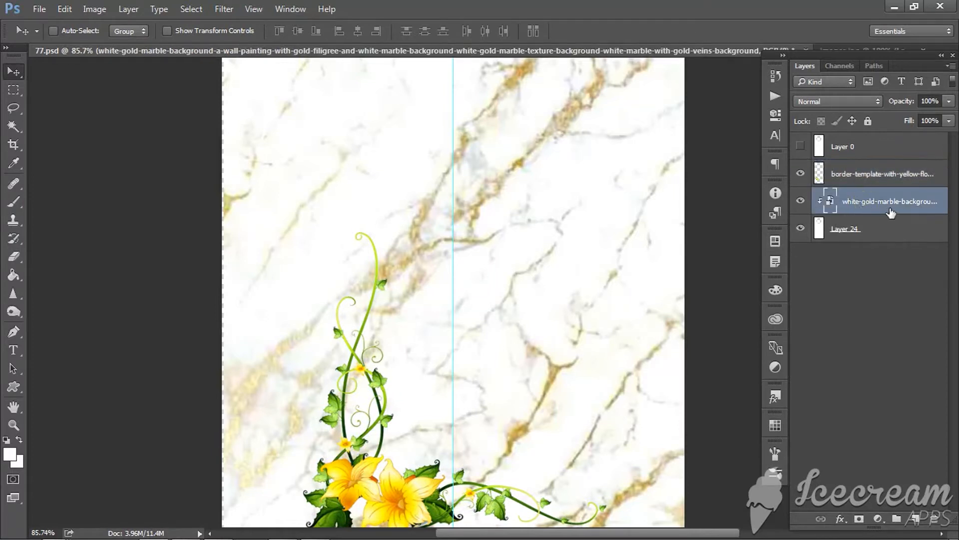
{"action": "right_click", "coordinate": [867, 204]}
{"action": "left_click", "coordinate": [727, 338]}
{"action": "key", "text": "ctrl+0"}
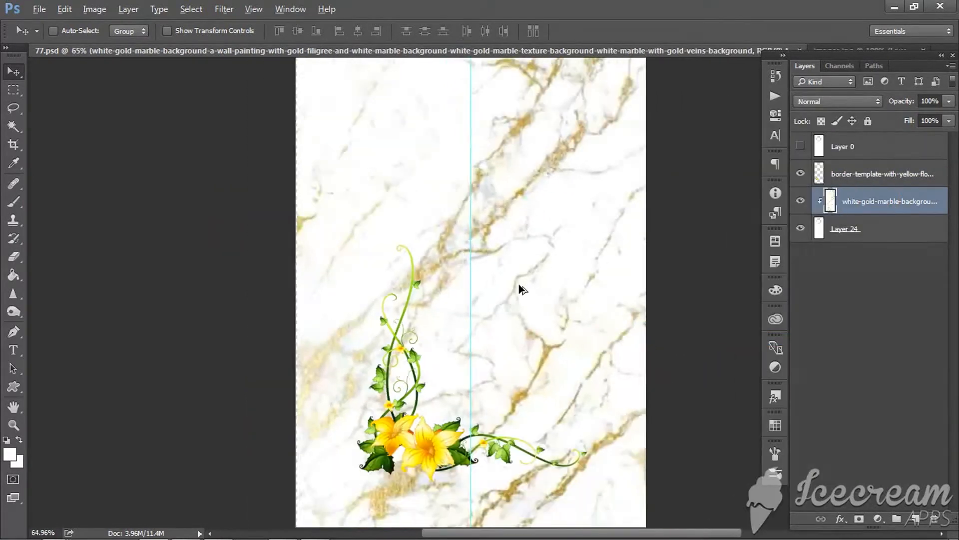
{"action": "key", "text": "ctrl+t"}
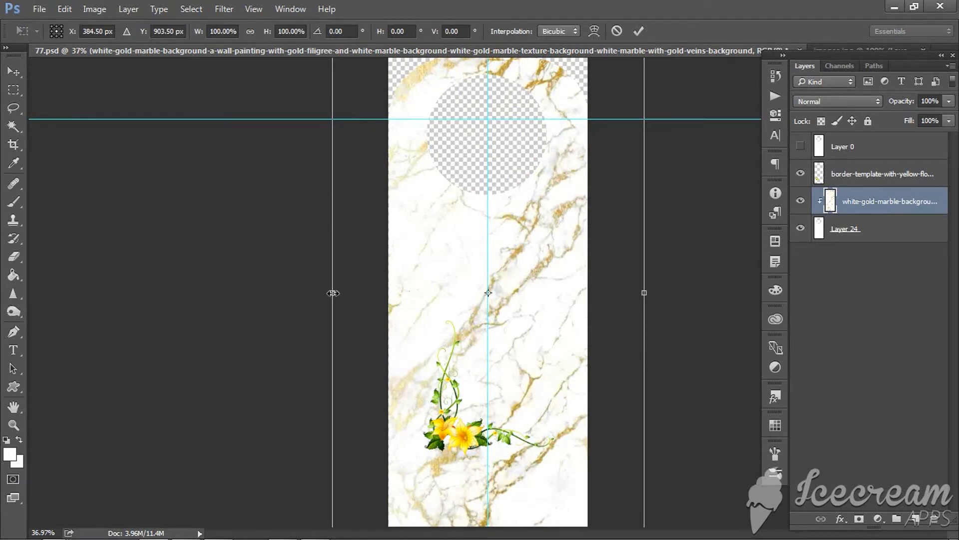
{"action": "mouse_move", "coordinate": [333, 293]}
{"action": "left_mouse_down"}
{"action": "mouse_move", "coordinate": [320, 291]}
{"action": "mouse_move", "coordinate": [333, 293]}
{"action": "left_mouse_up"}
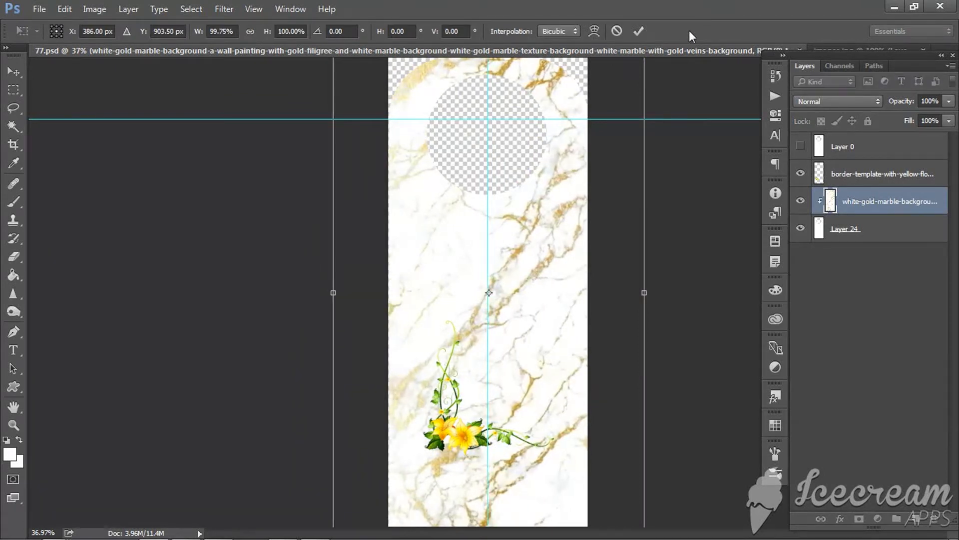
{"action": "left_click", "coordinate": [639, 31]}
Step: Widen the base shape on Layer 24 to about 100.39% so its left edge meets the canvas edge
{"action": "left_click", "coordinate": [871, 225]}
{"action": "key", "text": "ctrl+t"}
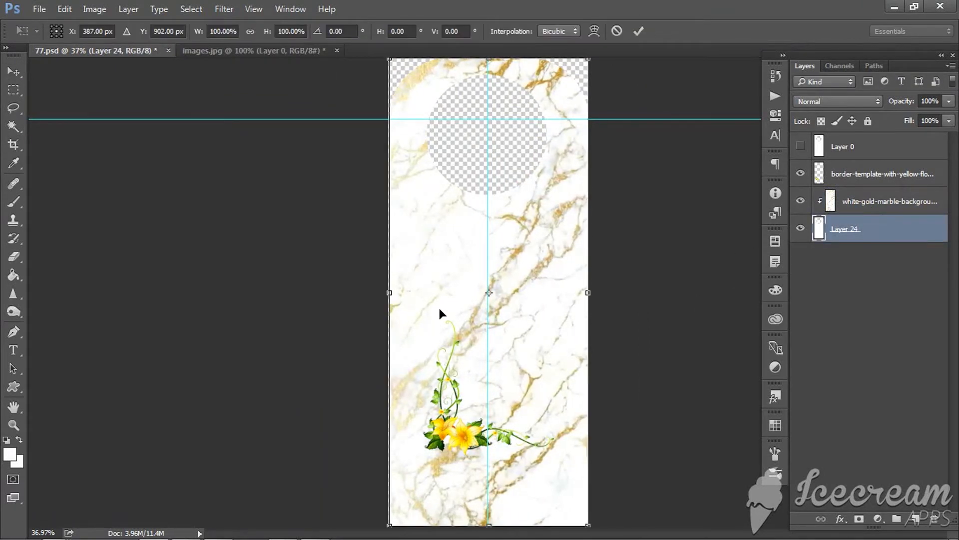
{"action": "left_click_drag", "start_coordinate": [392, 287], "coordinate": [390, 288]}
{"action": "left_click", "coordinate": [639, 31]}
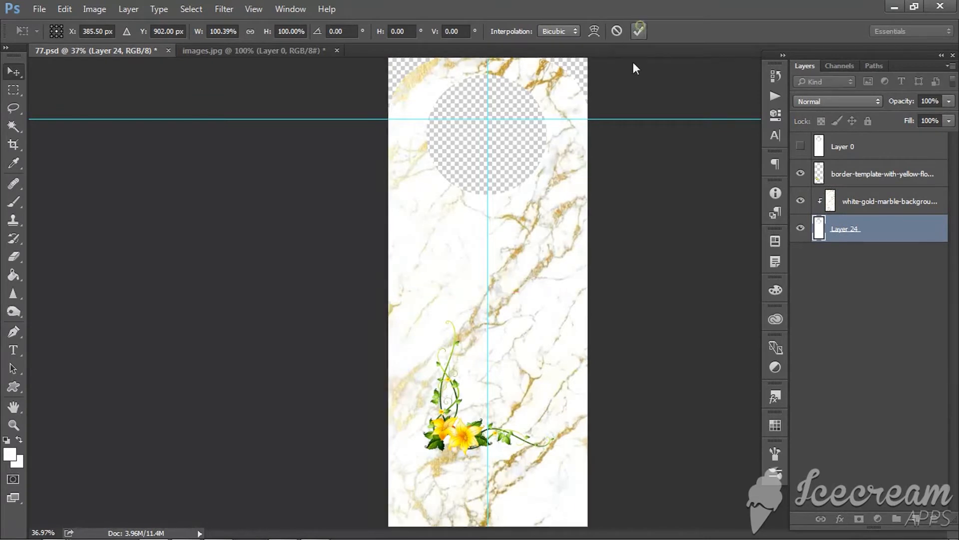
Step: Move the yellow flower border toward the tag's lower-left corner and scale it down
{"action": "right_click", "coordinate": [458, 424]}
{"action": "left_click", "coordinate": [490, 431]}
{"action": "left_click_drag", "start_coordinate": [452, 425], "coordinate": [420, 474]}
{"action": "key", "text": "ctrl"}
{"action": "key", "text": "ctrl+t"}
{"action": "left_click_drag", "start_coordinate": [388, 358], "coordinate": [404, 373]}
{"action": "left_click", "coordinate": [638, 31]}
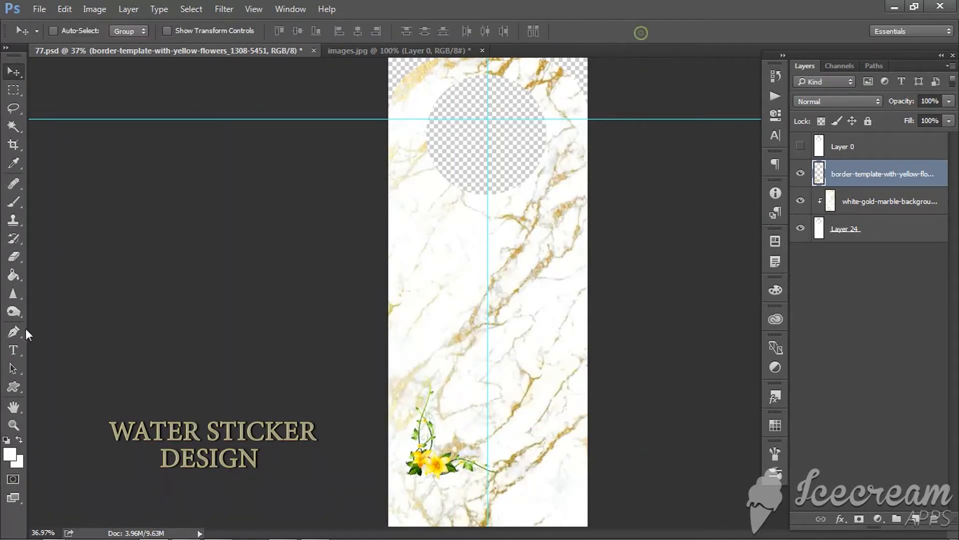
Step: Draw a white rectangle shape of about 509 × 612 px on the middle of the tag, above the flowers
{"action": "left_click_drag", "start_coordinate": [20, 386], "coordinate": [66, 383]}
{"action": "left_click_drag", "start_coordinate": [439, 281], "coordinate": [547, 407]}
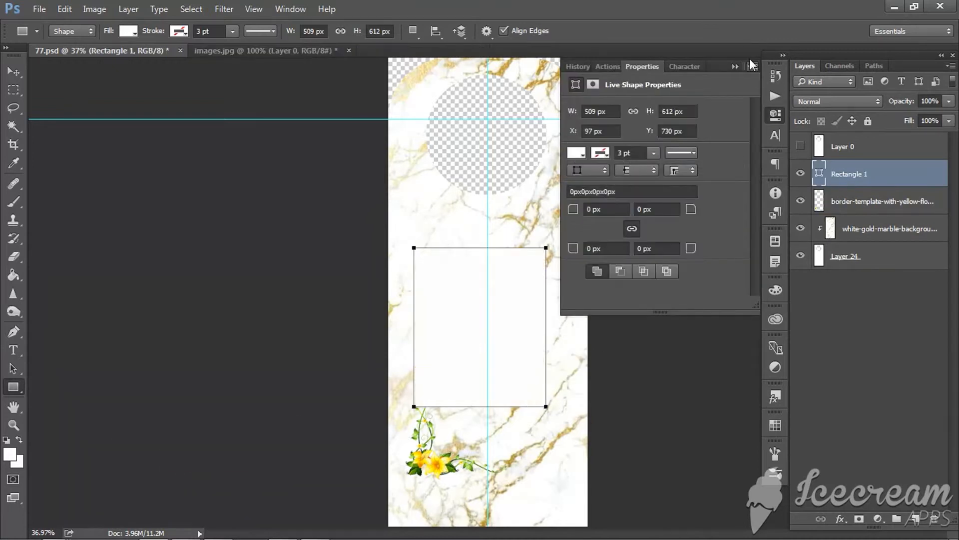
{"action": "left_click", "coordinate": [735, 66]}
{"action": "left_click", "coordinate": [13, 71]}
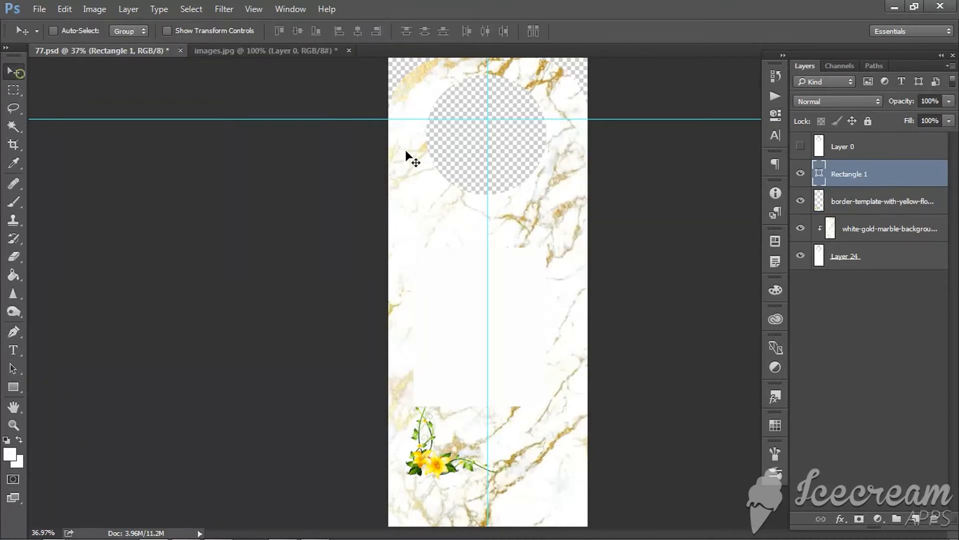
Step: Rasterize the Rectangle 1 layer and clear its white fill through a selection of its outline
{"action": "right_click", "coordinate": [875, 177]}
{"action": "left_click", "coordinate": [748, 286]}
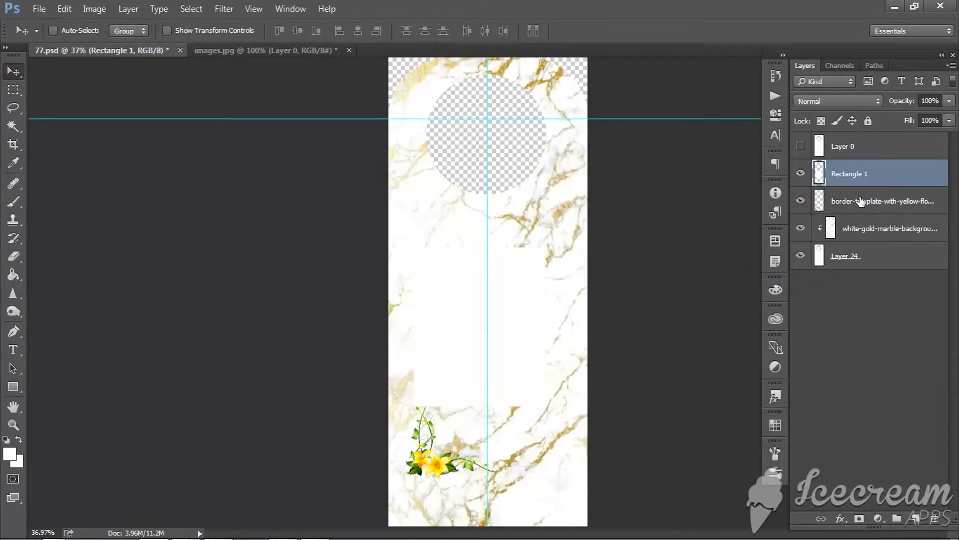
{"action": "left_click", "coordinate": [819, 174], "text": "ctrl"}
{"action": "key", "text": "Delete"}
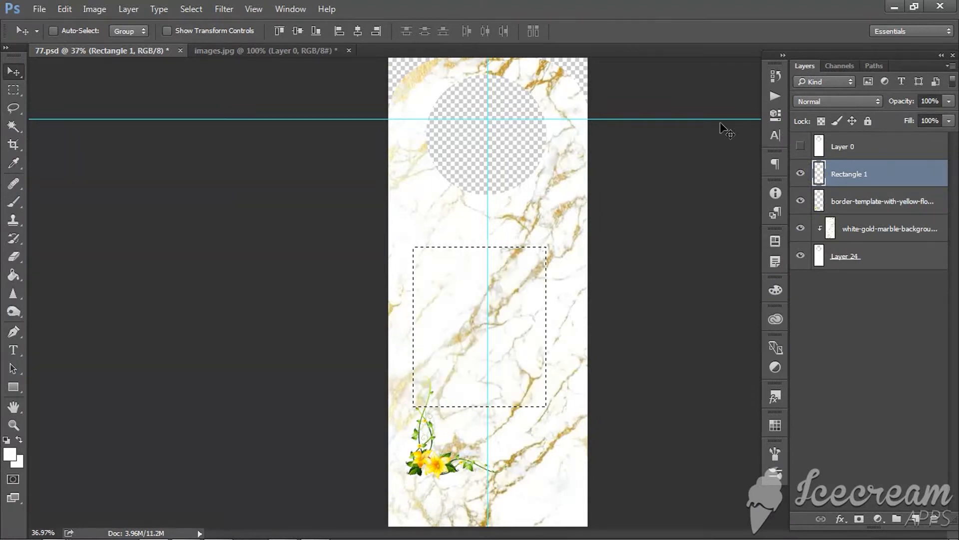
Step: Stroke the rectangular selection on the Rectangle 1 layer with a 10 px white line located at the center, and deselect
{"action": "left_click", "coordinate": [65, 9]}
{"action": "left_click", "coordinate": [121, 213]}
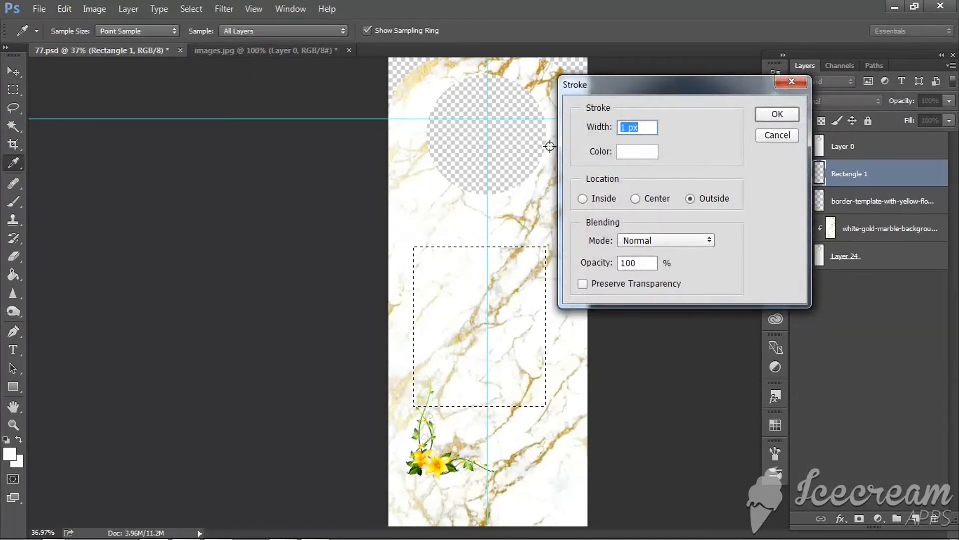
{"action": "left_click", "coordinate": [627, 127]}
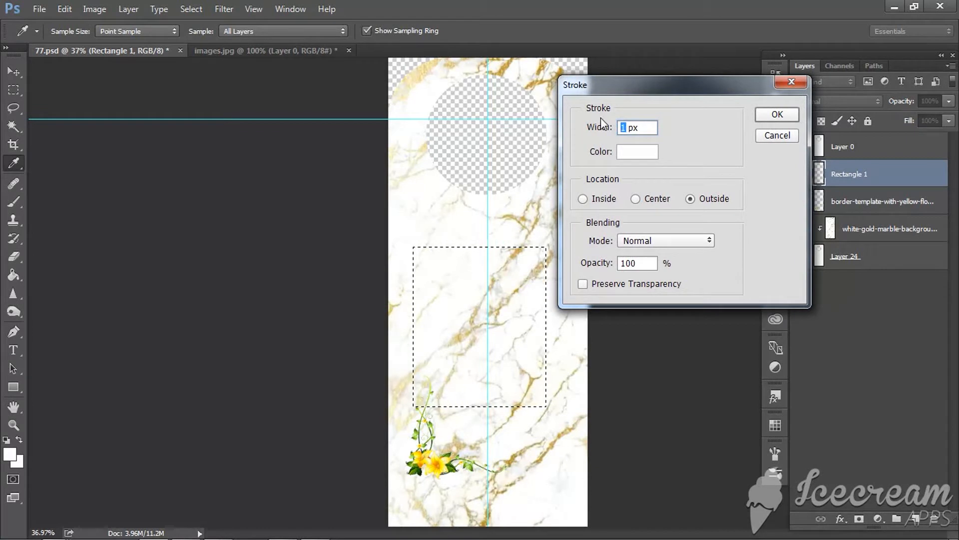
{"action": "type", "text": "10"}
{"action": "left_click", "coordinate": [635, 198]}
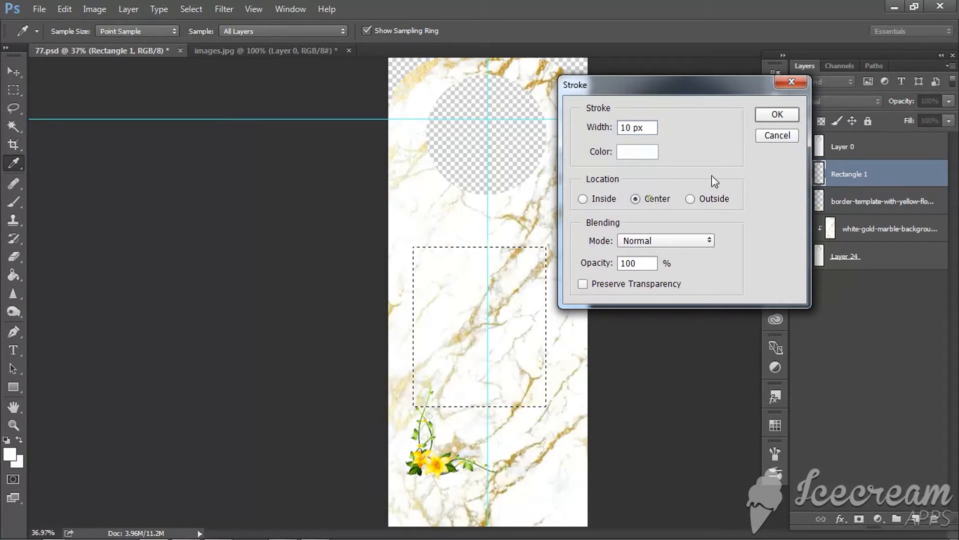
{"action": "left_click", "coordinate": [777, 114]}
{"action": "key", "text": "v"}
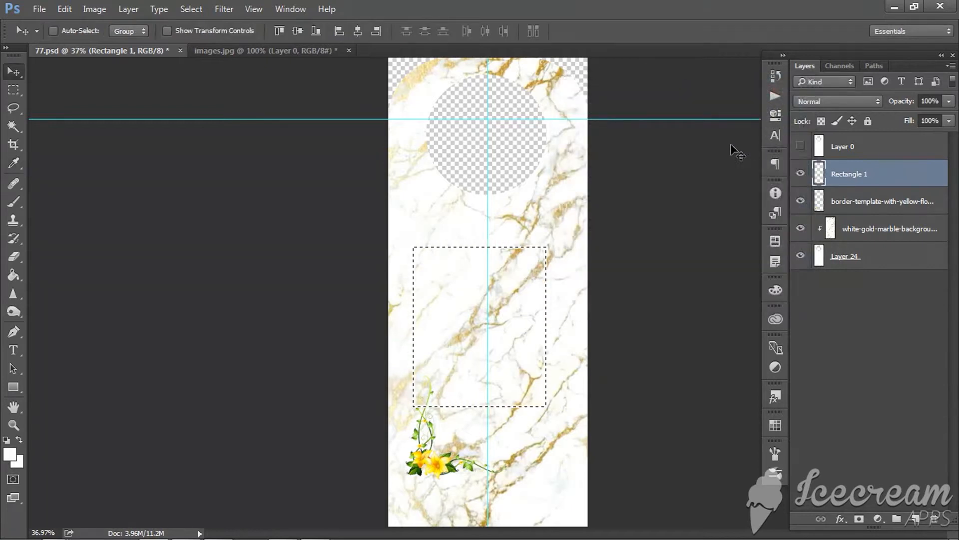
{"action": "key", "text": "ctrl+d"}
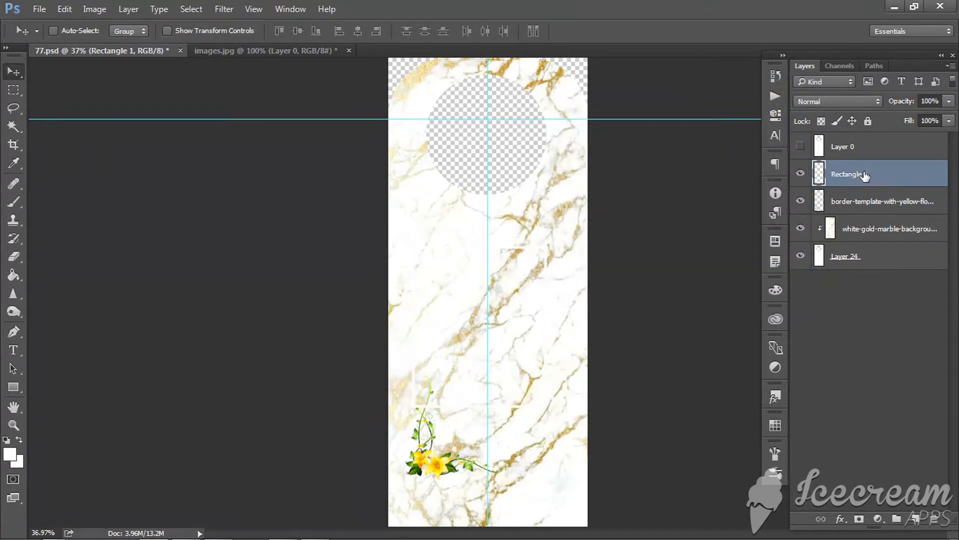
Step: Apply a reversed, reflected gold Gradient Overlay at 39° and a smooth Emboss bevel with 1% depth and 0 px size to Rectangle 1
{"action": "right_click", "coordinate": [867, 172]}
{"action": "left_click", "coordinate": [712, 125]}
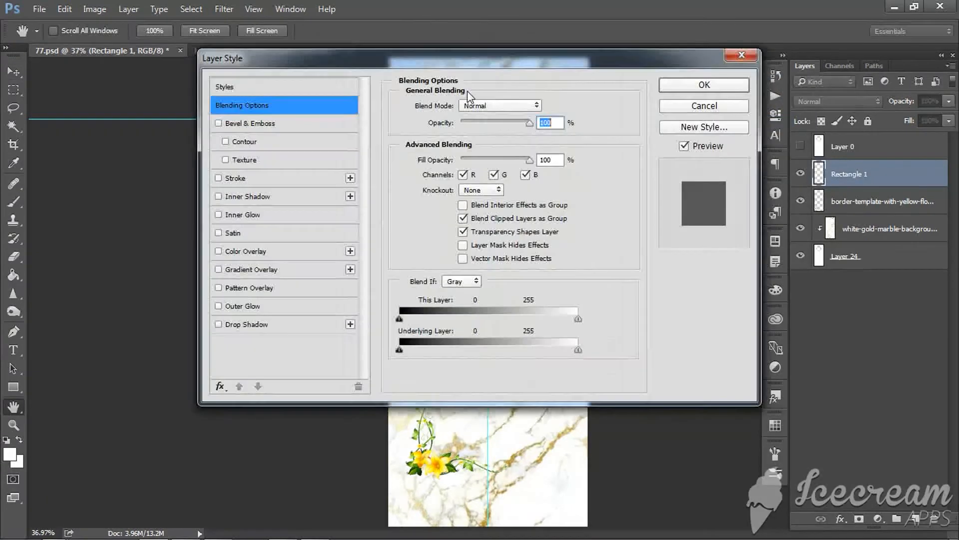
{"action": "left_click_drag", "start_coordinate": [467, 91], "coordinate": [761, 93]}
{"action": "left_click", "coordinate": [534, 274]}
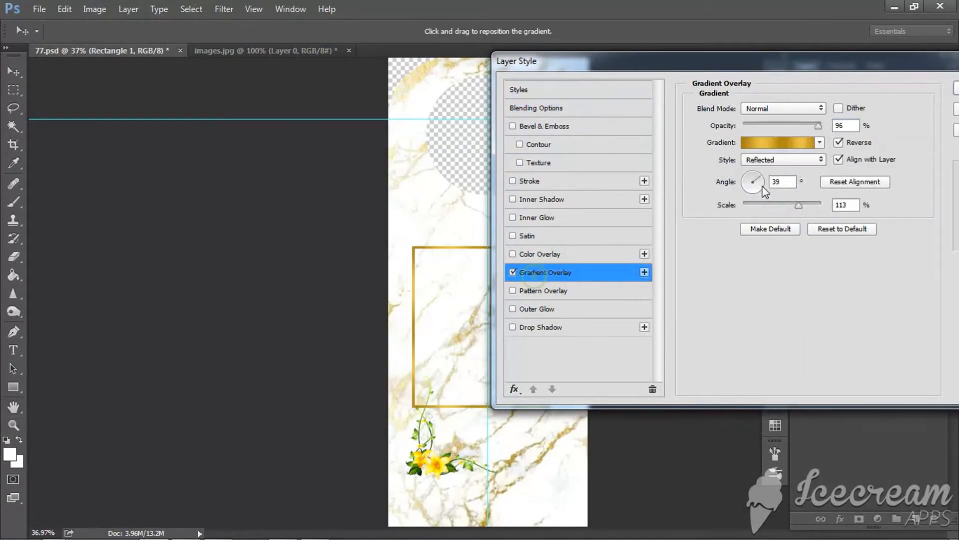
{"action": "left_click", "coordinate": [553, 127]}
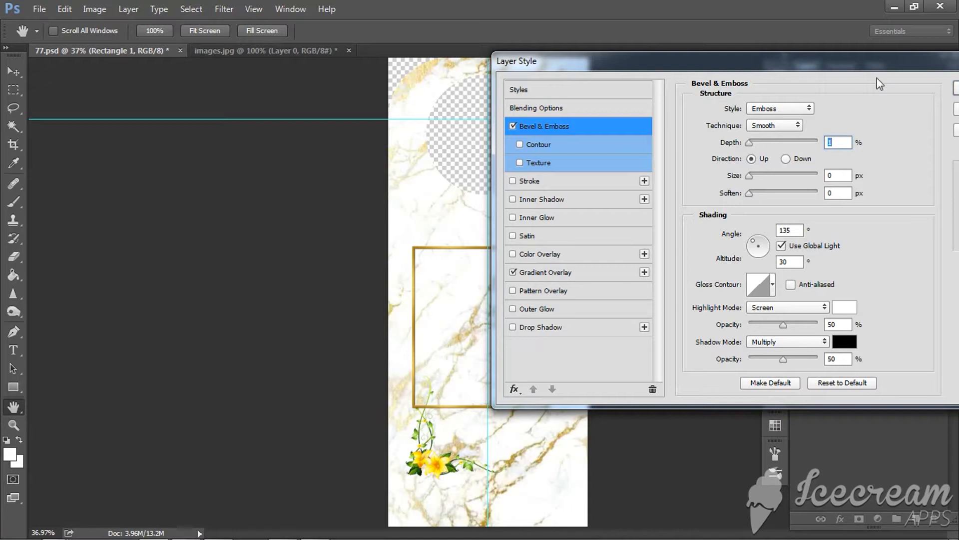
{"action": "left_click_drag", "start_coordinate": [879, 60], "coordinate": [623, 127]}
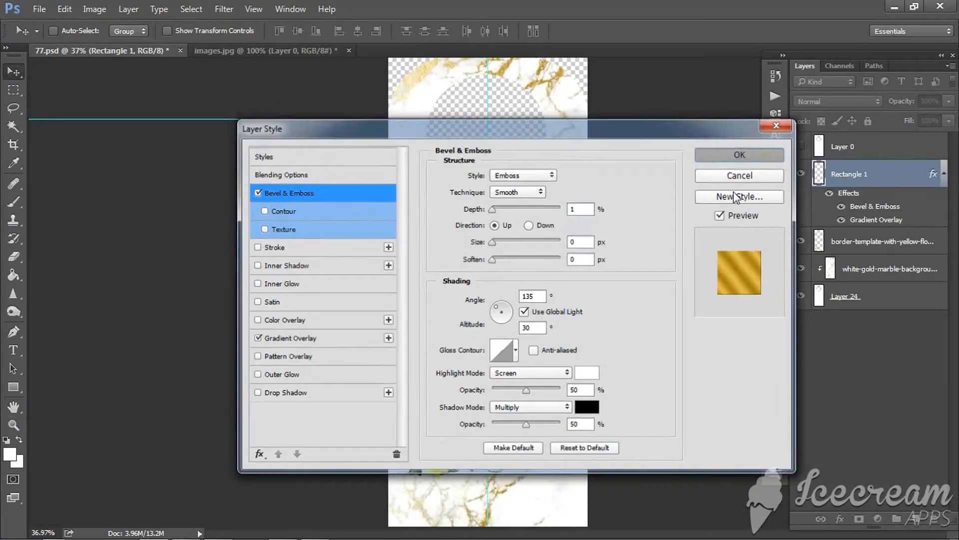
{"action": "left_click", "coordinate": [766, 152]}
{"action": "right_click", "coordinate": [542, 405]}
{"action": "left_click", "coordinate": [517, 413]}
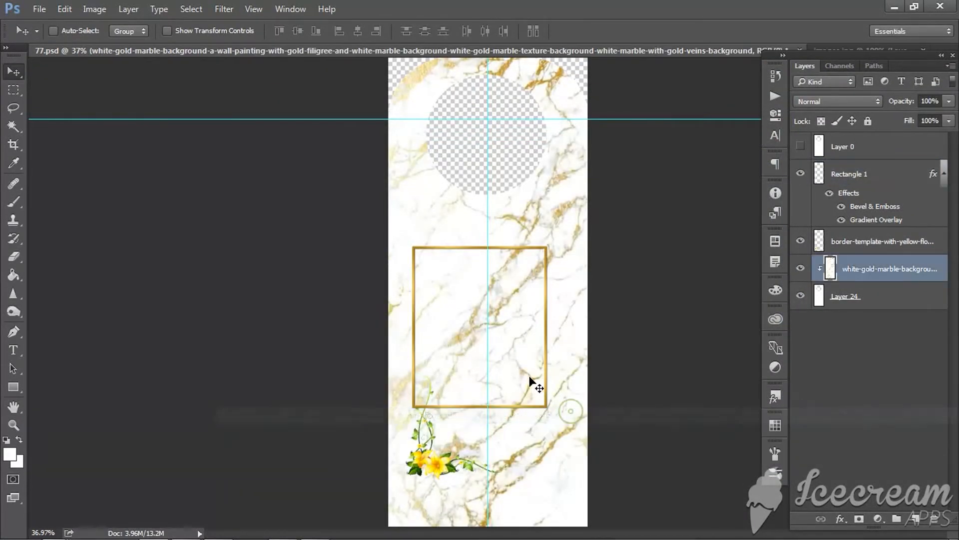
{"action": "left_click_drag", "start_coordinate": [535, 393], "coordinate": [545, 380]}
Step: Rename the yellow flower border layer as FLOWER and the Rectangle 1 layer as FRAME
{"action": "left_click", "coordinate": [881, 243]}
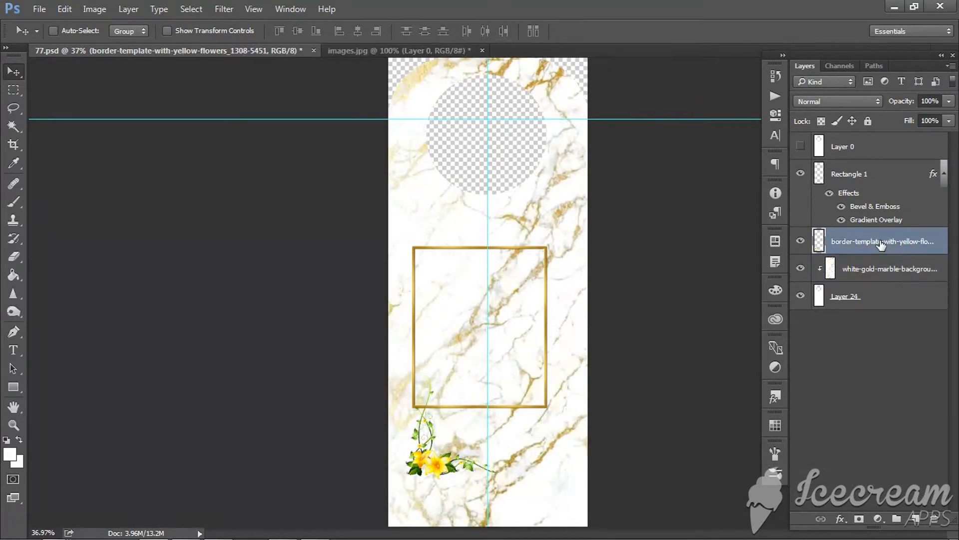
{"action": "double_click", "coordinate": [881, 242]}
{"action": "type", "text": "ض"}
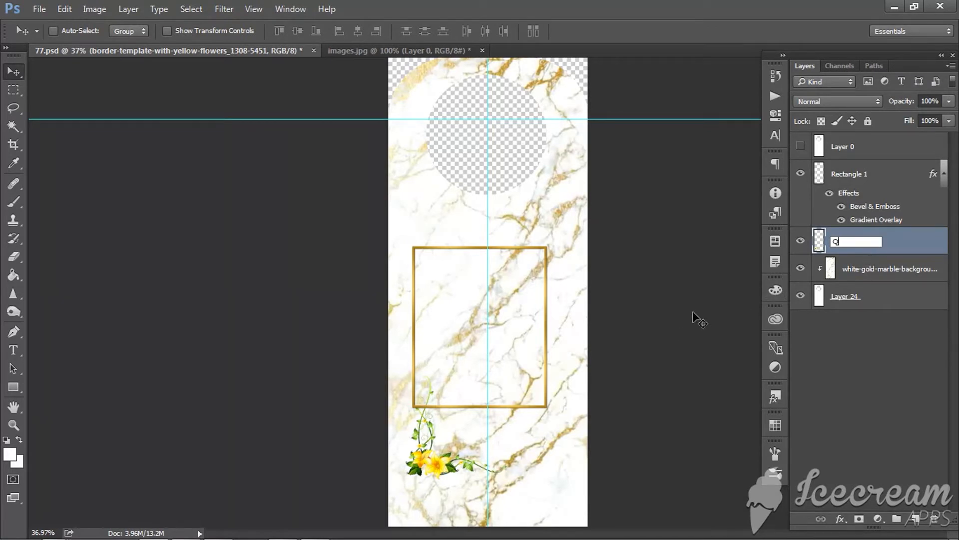
{"action": "key", "text": "Return"}
{"action": "left_click", "coordinate": [801, 241]}
{"action": "left_click", "coordinate": [801, 241]}
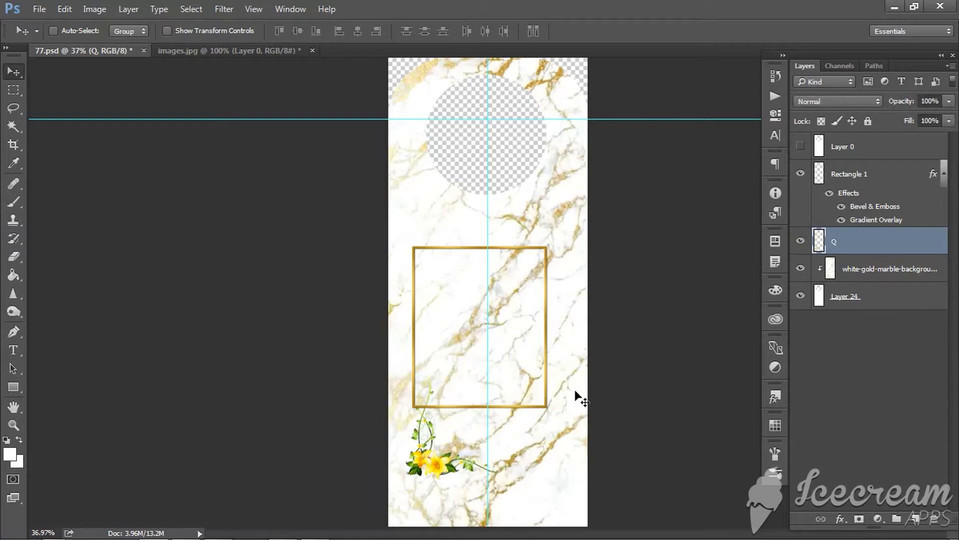
{"action": "double_click", "coordinate": [836, 244]}
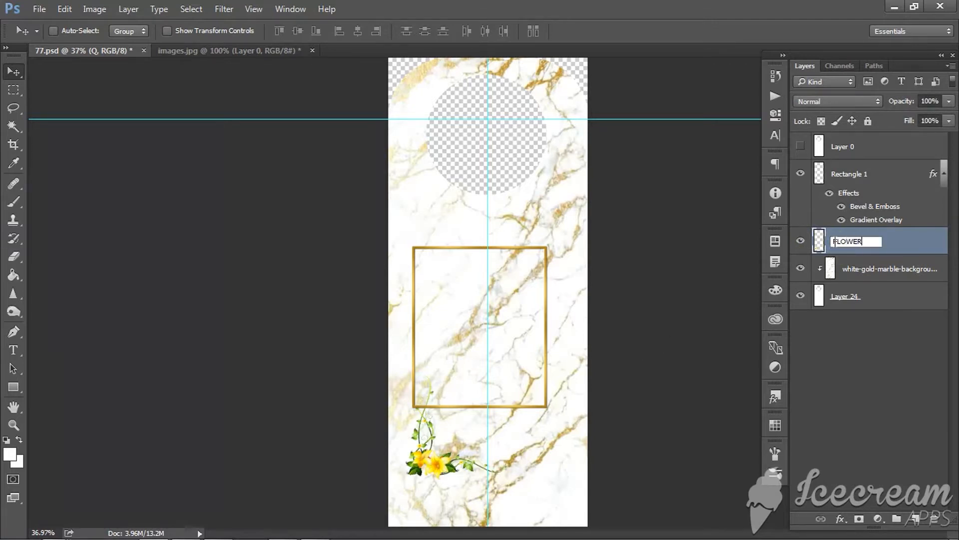
{"action": "double_click", "coordinate": [851, 176]}
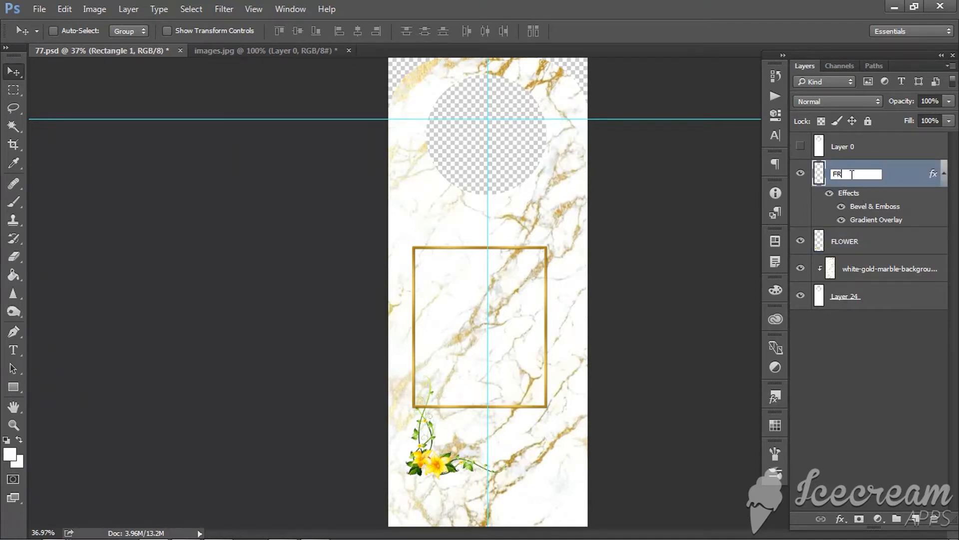
{"action": "key", "text": "Return"}
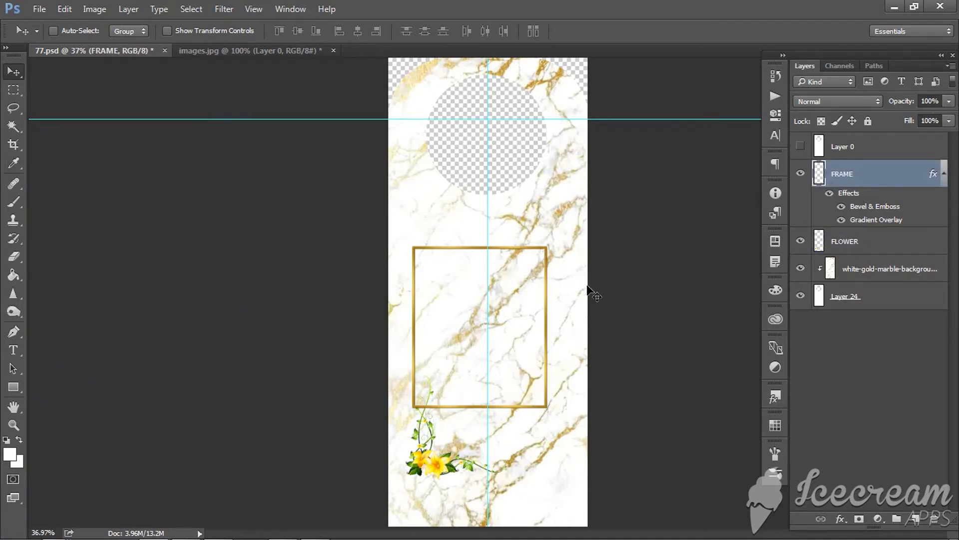
Step: Move the gold frame down the tag and roughly center it on the vertical guide, at about X 386.5 px, Y 1179 px
{"action": "key", "text": "ctrl+t"}
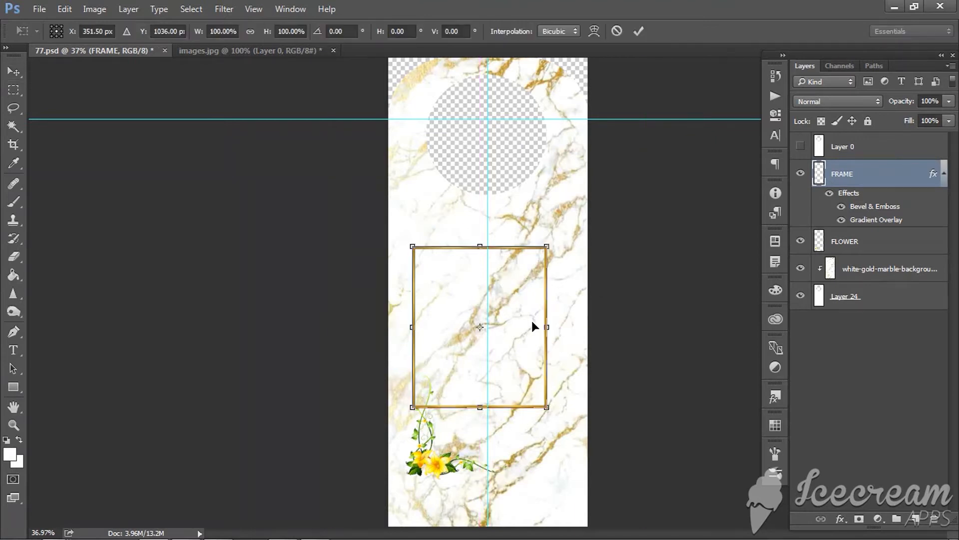
{"action": "left_click_drag", "start_coordinate": [519, 296], "coordinate": [531, 335]}
{"action": "left_click", "coordinate": [639, 31]}
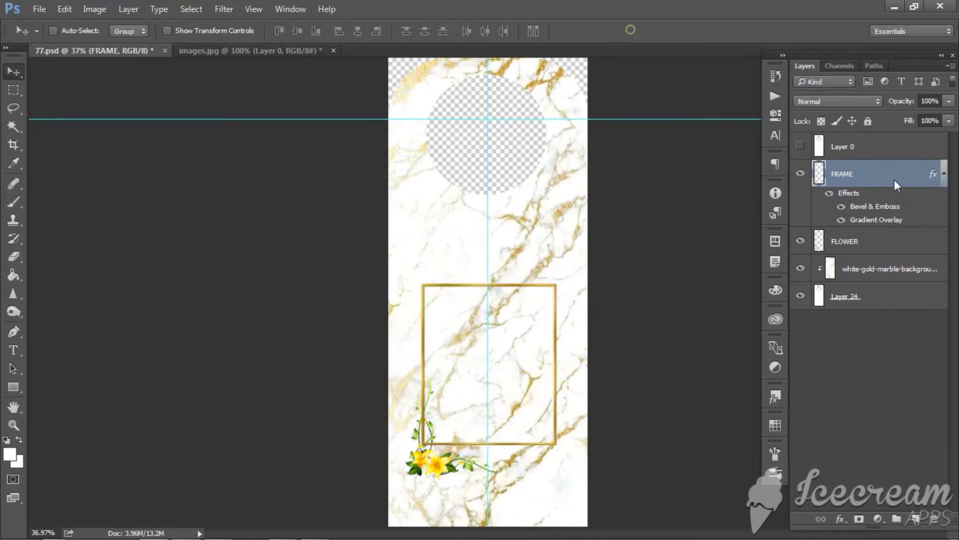
Step: Place the FLOWER layer above FRAME and move the flowers up onto the frame's lower-left corner
{"action": "left_click", "coordinate": [849, 238]}
{"action": "left_click_drag", "start_coordinate": [851, 256], "coordinate": [836, 177]}
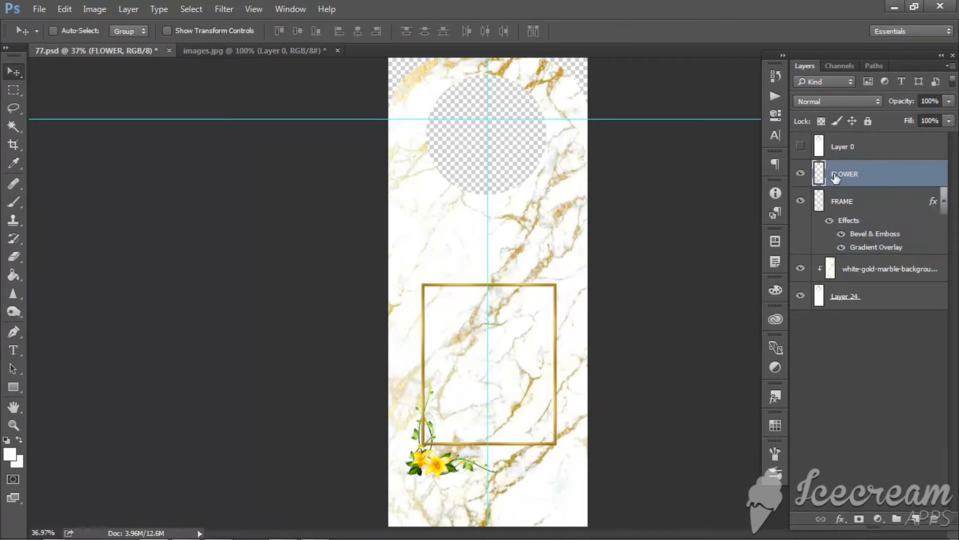
{"action": "left_click_drag", "start_coordinate": [442, 460], "coordinate": [439, 442]}
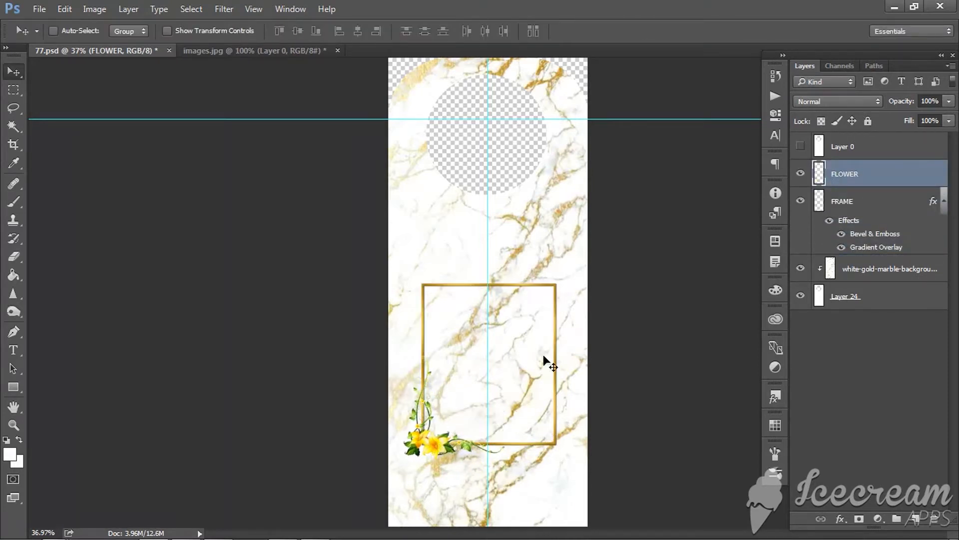
Step: Duplicate the FRAME layer together with its gold effects
{"action": "left_click", "coordinate": [852, 202]}
{"action": "right_click", "coordinate": [851, 202]}
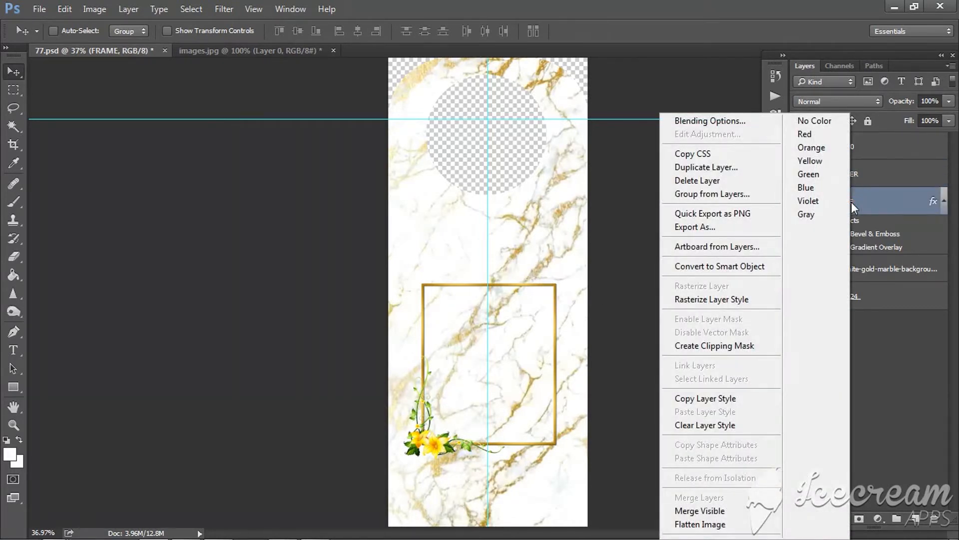
{"action": "left_click", "coordinate": [718, 398]}
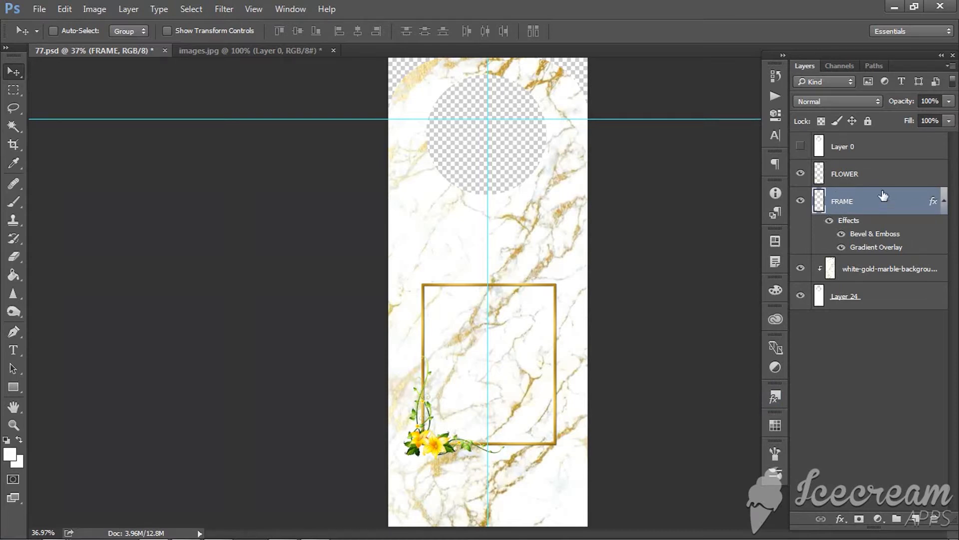
{"action": "left_click", "coordinate": [860, 177]}
{"action": "left_click", "coordinate": [863, 202]}
{"action": "left_click_drag", "start_coordinate": [882, 212], "coordinate": [919, 516]}
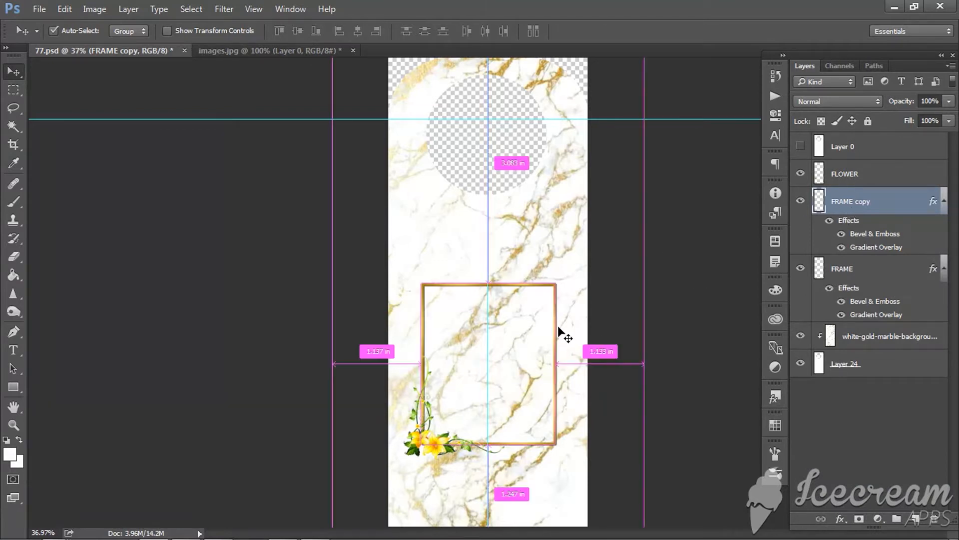
Step: Rotate the duplicated frame clockwise by about 8.41° over the original frame
{"action": "key", "text": "ctrl+t"}
{"action": "mouse_move", "coordinate": [569, 279]}
{"action": "left_mouse_down"}
{"action": "mouse_move", "coordinate": [590, 297]}
{"action": "mouse_move", "coordinate": [586, 284]}
{"action": "left_mouse_up"}
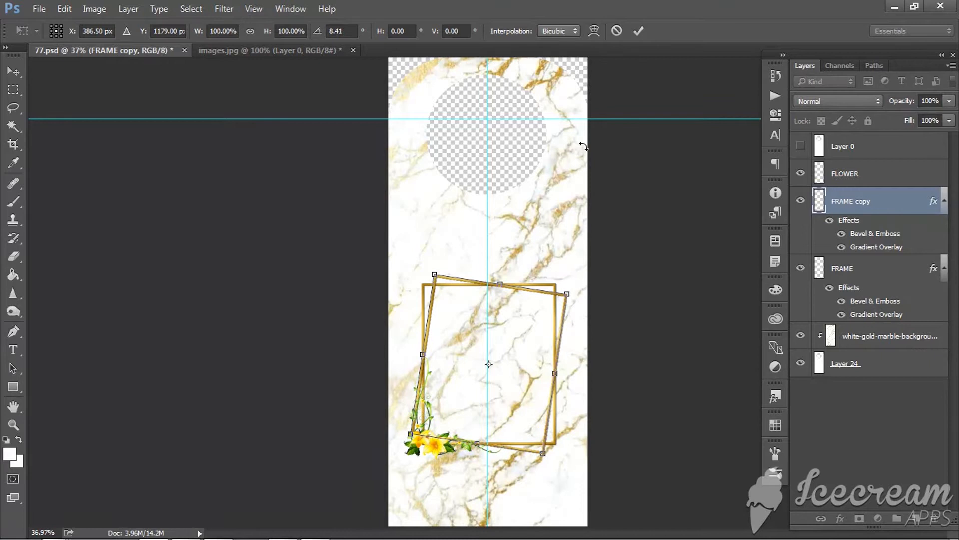
{"action": "left_click", "coordinate": [639, 32]}
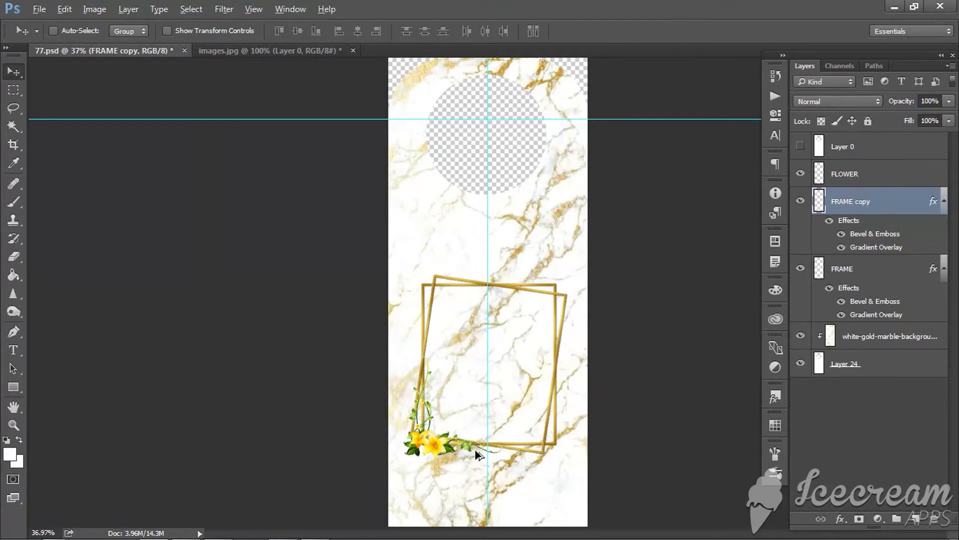
Step: Enlarge the FLOWER layer to about 120.5% and reposition it over the lower-left corner of the two frames
{"action": "scroll", "coordinate": [475, 450], "scroll_direction": "up", "scroll_amount": 3}
{"action": "right_click", "coordinate": [440, 443]}
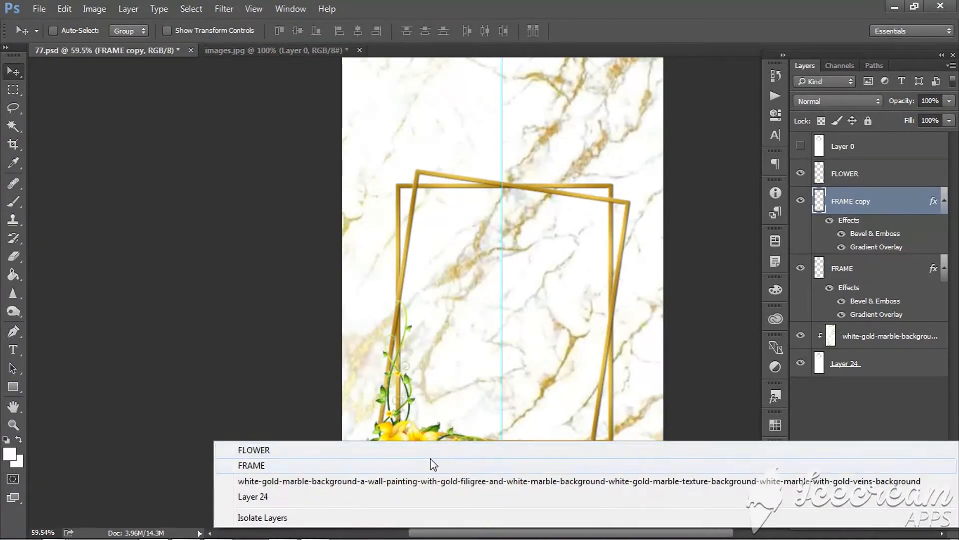
{"action": "left_click", "coordinate": [433, 465]}
{"action": "left_click_drag", "start_coordinate": [415, 454], "coordinate": [428, 433]}
{"action": "right_click", "coordinate": [414, 454]}
{"action": "left_click", "coordinate": [397, 463]}
{"action": "key", "text": "ctrl+t"}
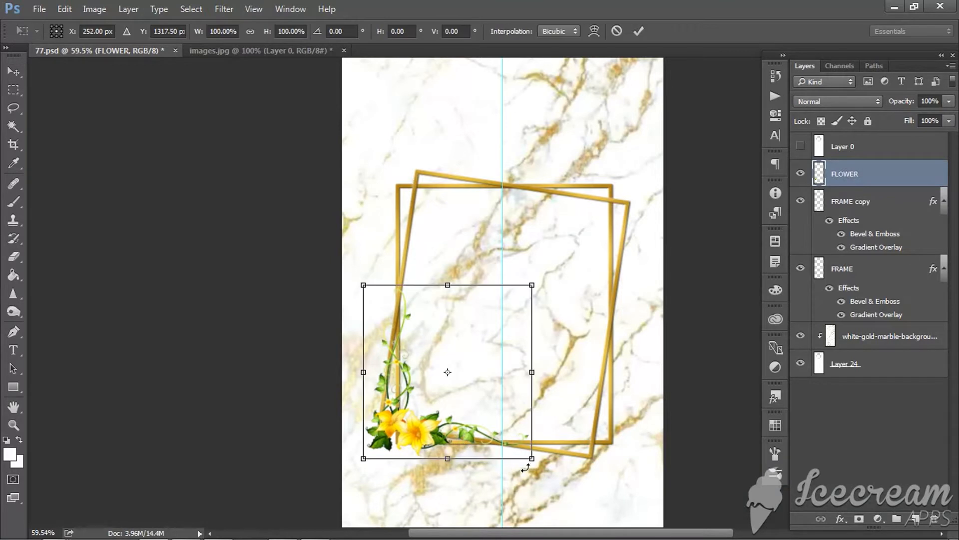
{"action": "left_click_drag", "start_coordinate": [532, 458], "coordinate": [553, 474]}
{"action": "left_click_drag", "start_coordinate": [478, 451], "coordinate": [483, 446]}
{"action": "left_click", "coordinate": [642, 32]}
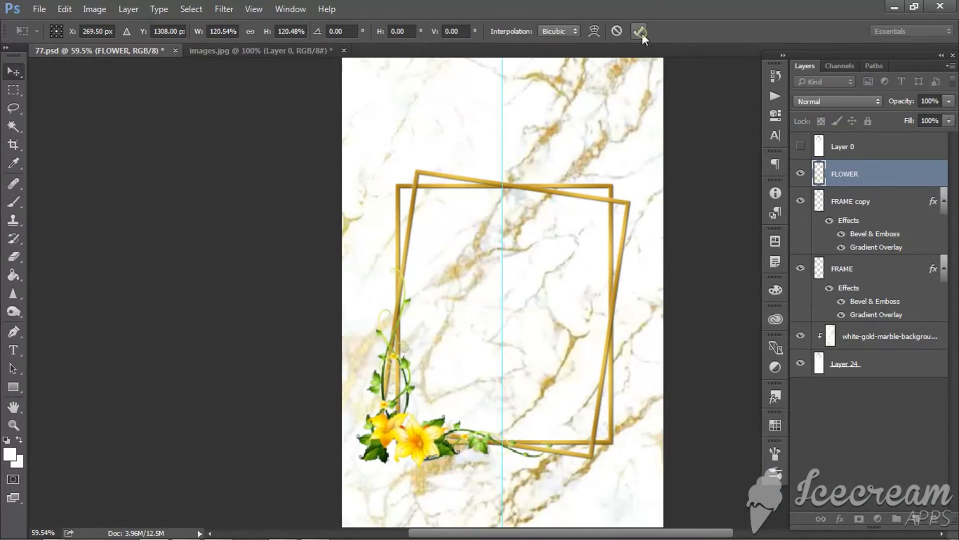
Step: Select the FLOWER, FRAME copy and FRAME layers together and nudge them slightly left and down on the tag
{"action": "left_click", "coordinate": [855, 202], "text": "ctrl"}
{"action": "left_click", "coordinate": [851, 271], "text": "ctrl"}
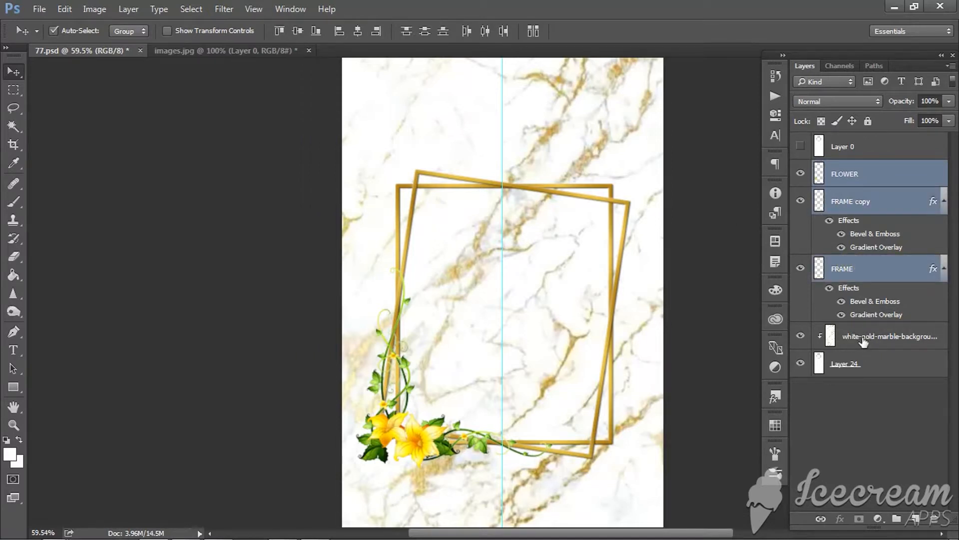
{"action": "scroll", "coordinate": [464, 273], "scroll_direction": "down", "scroll_amount": 5}
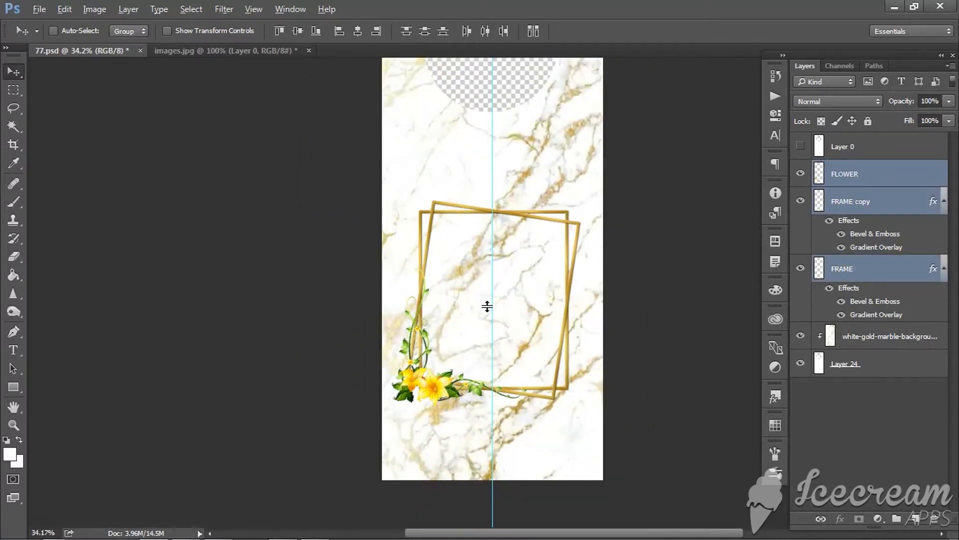
{"action": "mouse_move", "coordinate": [496, 326]}
{"action": "left_mouse_down"}
{"action": "mouse_move", "coordinate": [506, 331]}
{"action": "mouse_move", "coordinate": [499, 324]}
{"action": "left_mouse_up"}
{"action": "key", "text": "shift+Left"}
{"action": "key", "text": "shift+Left"}
{"action": "key", "text": "shift+Left"}
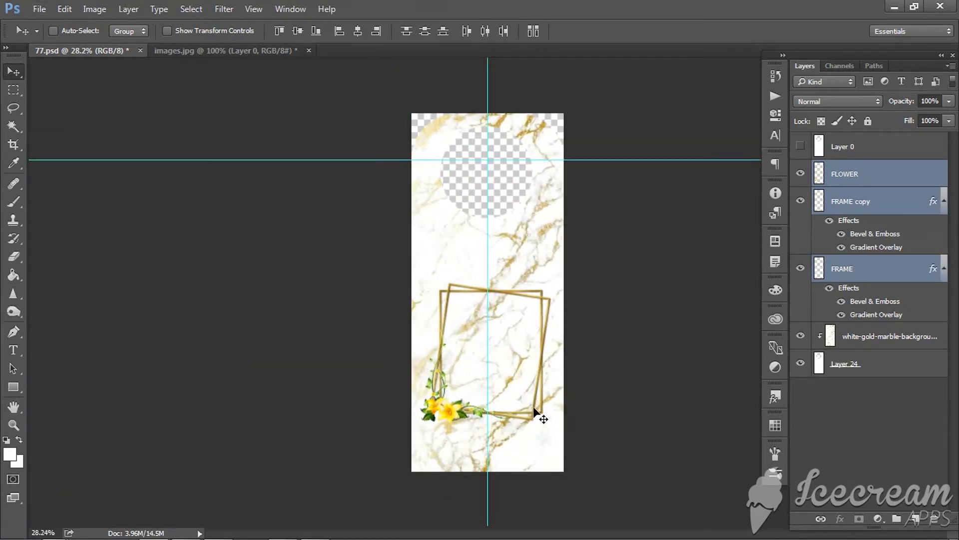
{"action": "key", "text": "shift+Down"}
{"action": "key", "text": "shift+Down"}
{"action": "key", "text": "shift+Down"}
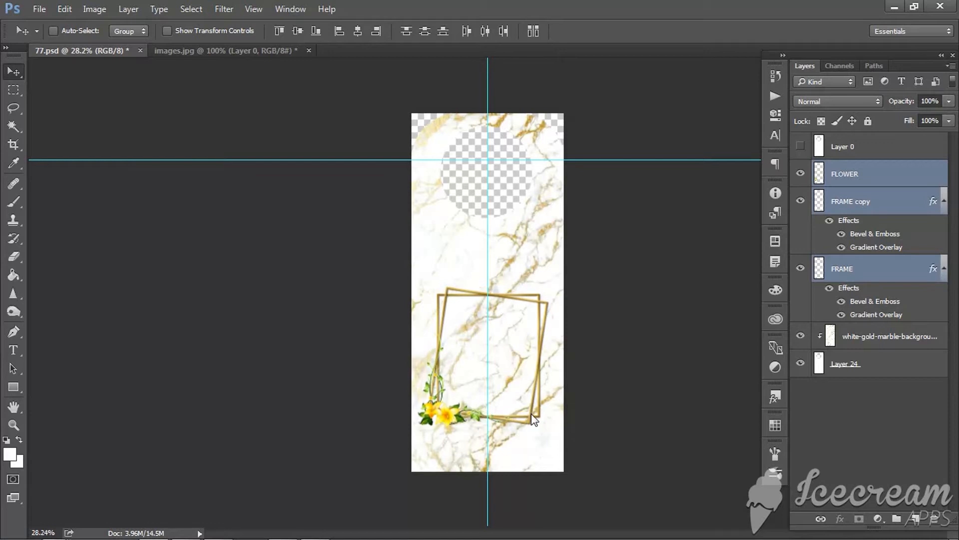
Step: Open the sunflower image the-pattern-of-blooming-yellow-flowers-sunflower-painted-in-watercolor-F19A8X.jpg
{"action": "left_click", "coordinate": [39, 9]}
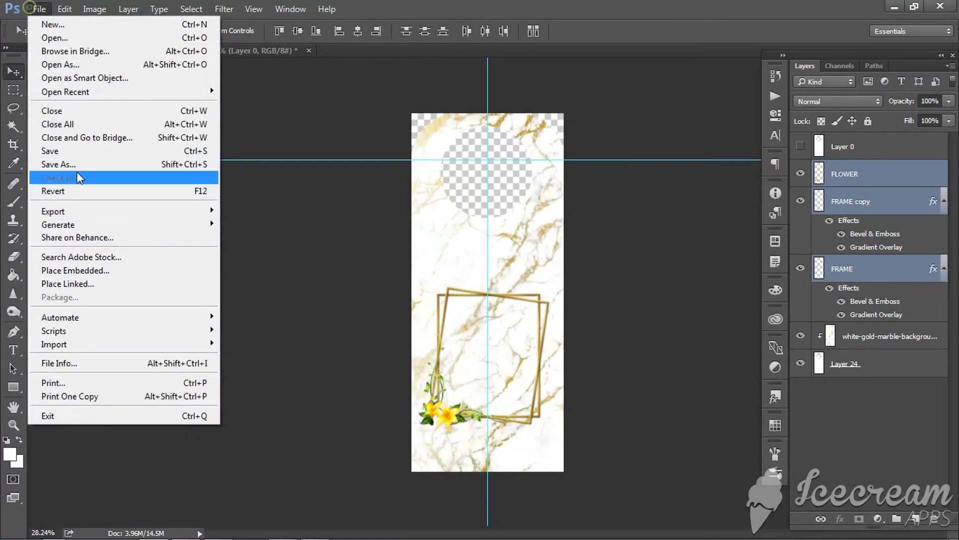
{"action": "left_click", "coordinate": [81, 271]}
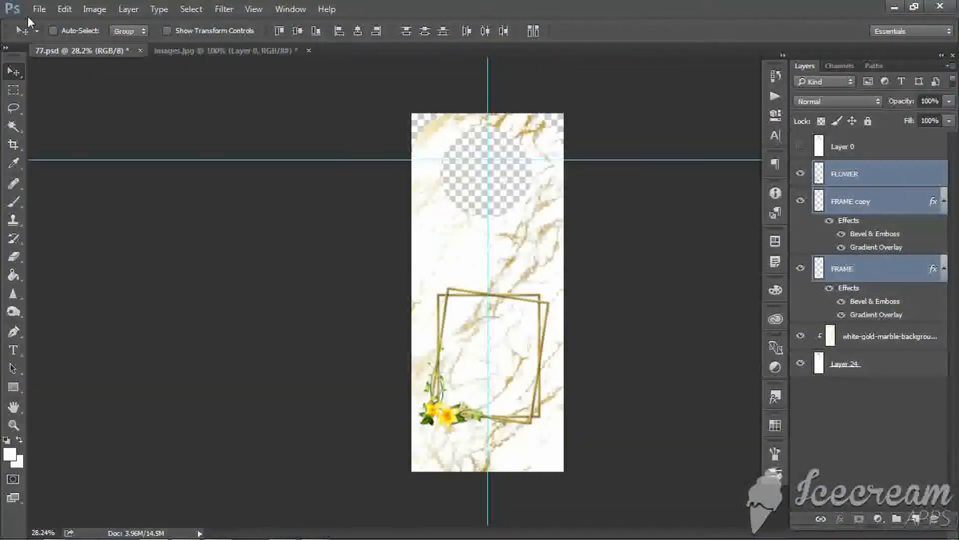
{"action": "left_click", "coordinate": [39, 9]}
{"action": "left_click", "coordinate": [43, 25]}
{"action": "double_click", "coordinate": [438, 134]}
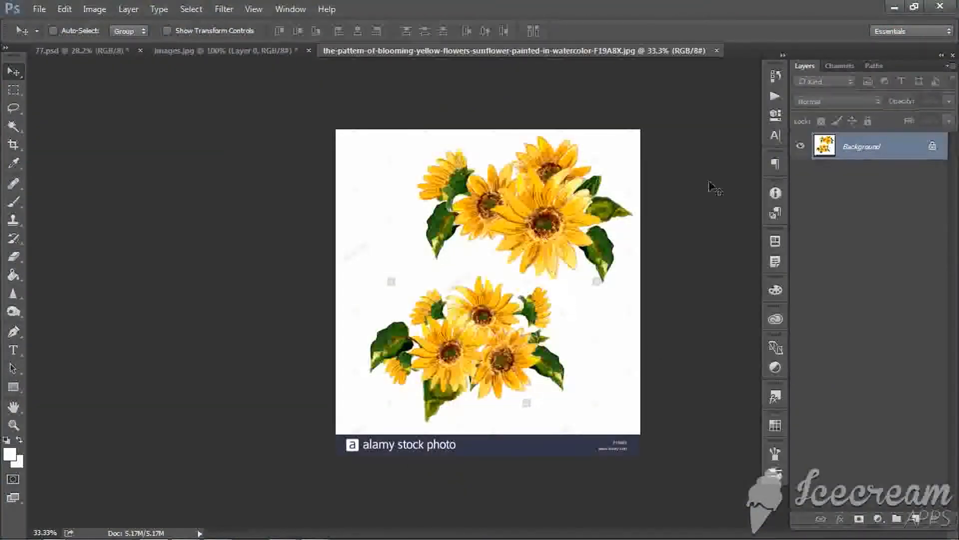
{"action": "double_click", "coordinate": [896, 146]}
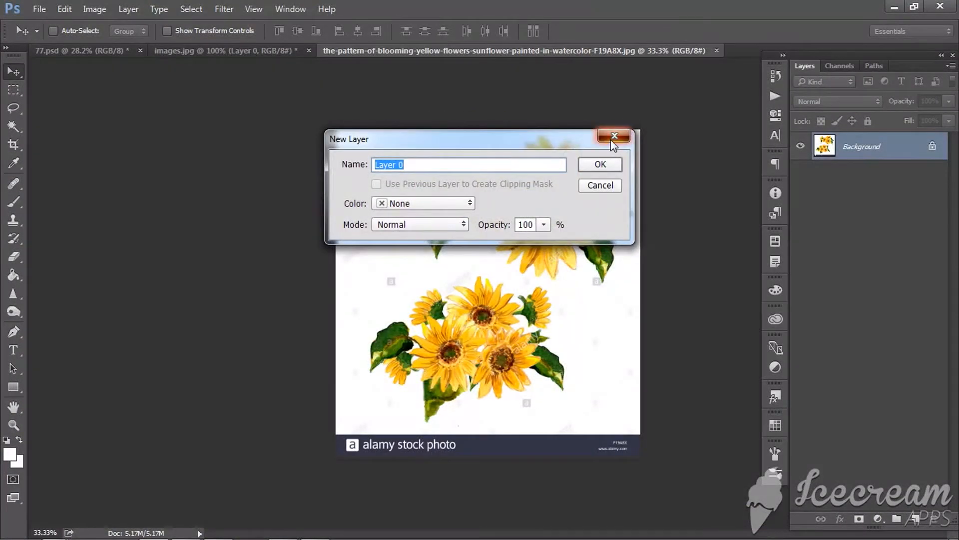
{"action": "left_click", "coordinate": [612, 140]}
{"action": "key", "text": "c"}
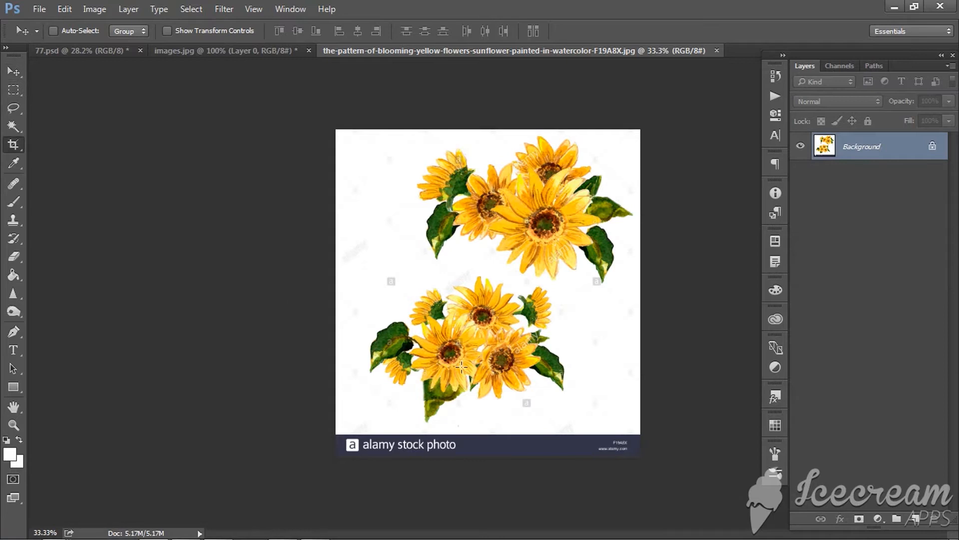
{"action": "left_click_drag", "start_coordinate": [488, 454], "coordinate": [494, 445]}
{"action": "left_click", "coordinate": [623, 31]}
{"action": "key", "text": "m"}
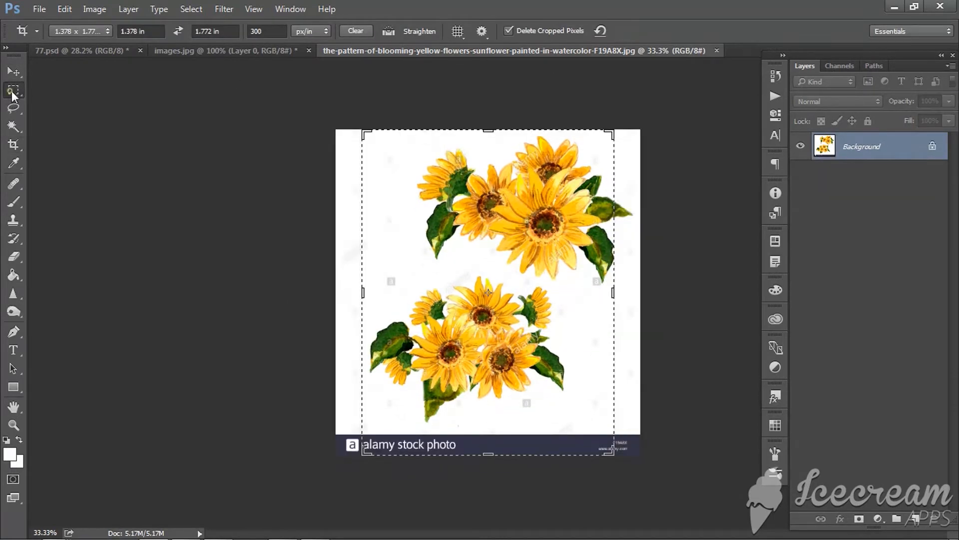
Step: Convert the sunflower image's locked Background into Layer 0, then select the dark stock-photo banner strip, delete it and deselect
{"action": "mouse_move", "coordinate": [305, 103]}
{"action": "left_mouse_down"}
{"action": "mouse_move", "coordinate": [690, 387]}
{"action": "mouse_move", "coordinate": [689, 428]}
{"action": "mouse_move", "coordinate": [681, 433]}
{"action": "left_mouse_up"}
{"action": "key", "text": "ctrl+shift+i"}
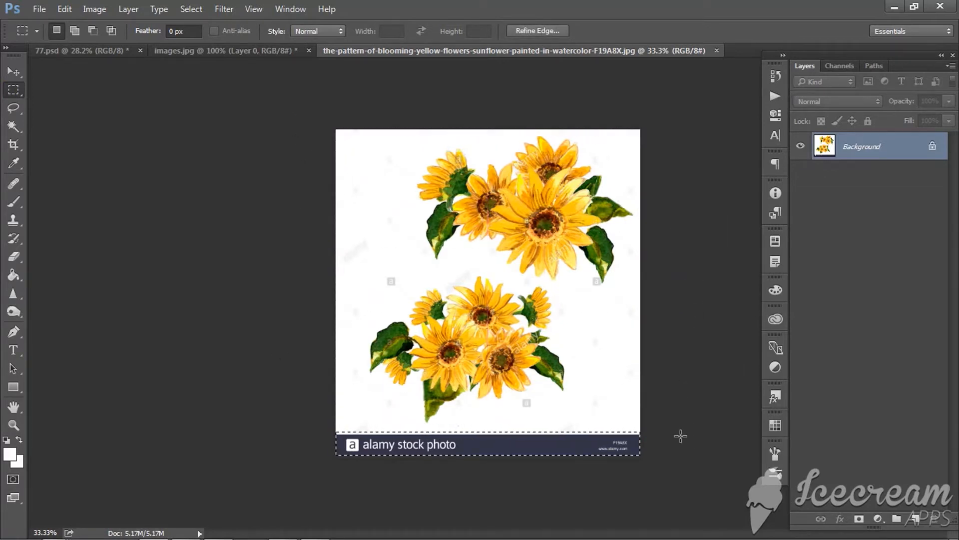
{"action": "key", "text": "shift+F5"}
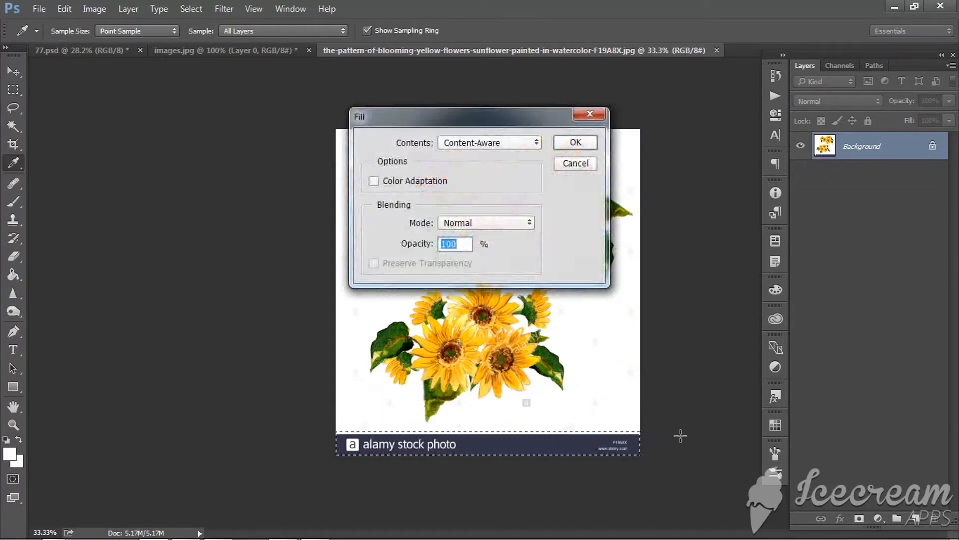
{"action": "left_click", "coordinate": [577, 144]}
{"action": "double_click", "coordinate": [895, 155]}
{"action": "left_click", "coordinate": [590, 162]}
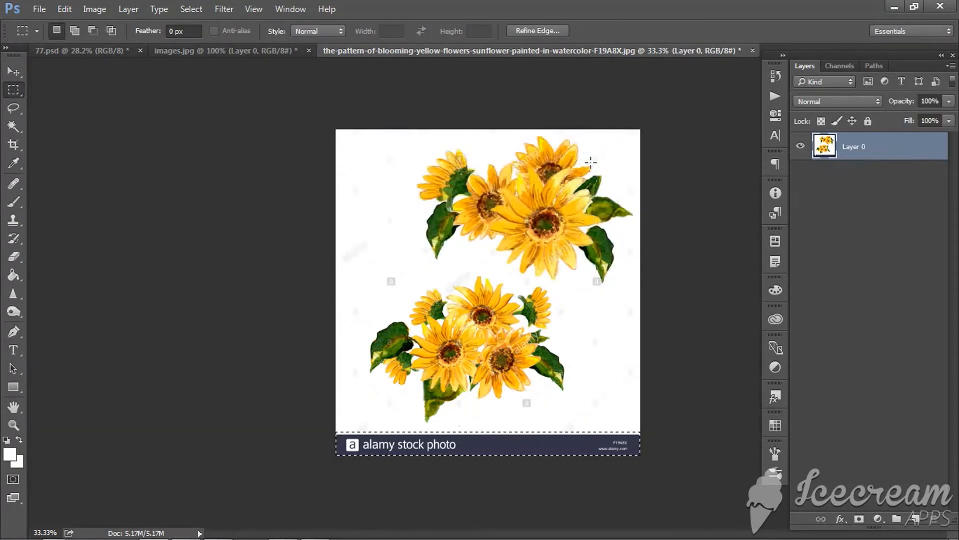
{"action": "key", "text": "ctrl+d"}
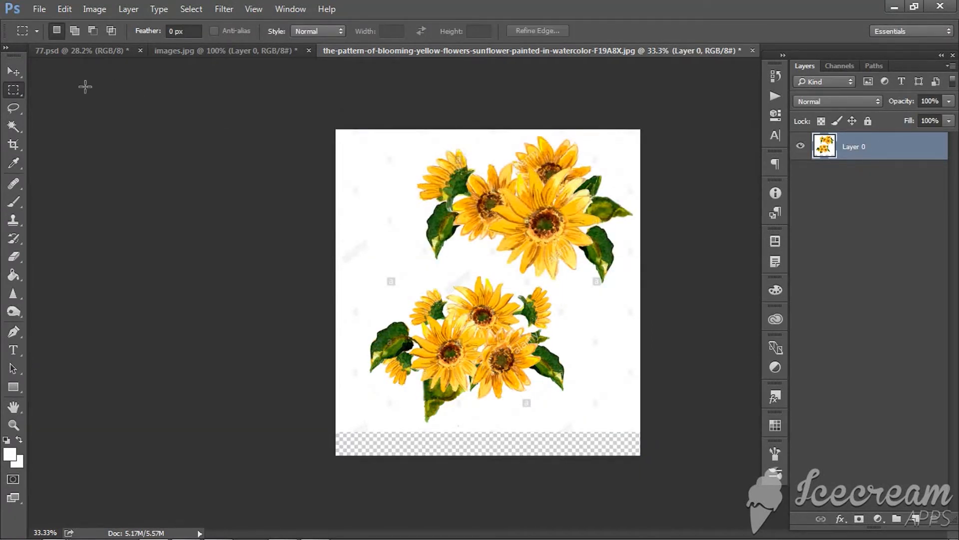
Step: Select the white background around the sunflowers with Color Range, delete it and clear the selection
{"action": "left_click", "coordinate": [181, 9]}
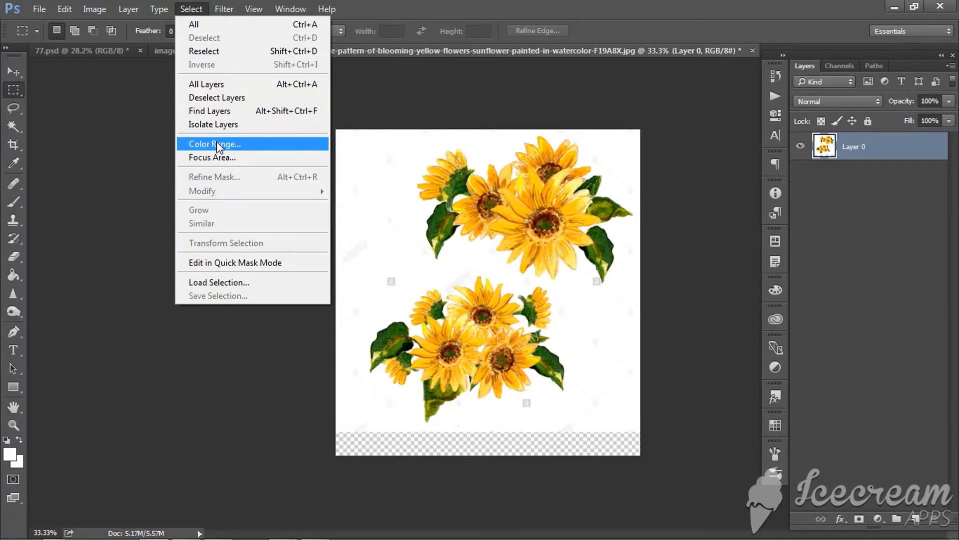
{"action": "left_click", "coordinate": [213, 143]}
{"action": "left_click", "coordinate": [804, 137]}
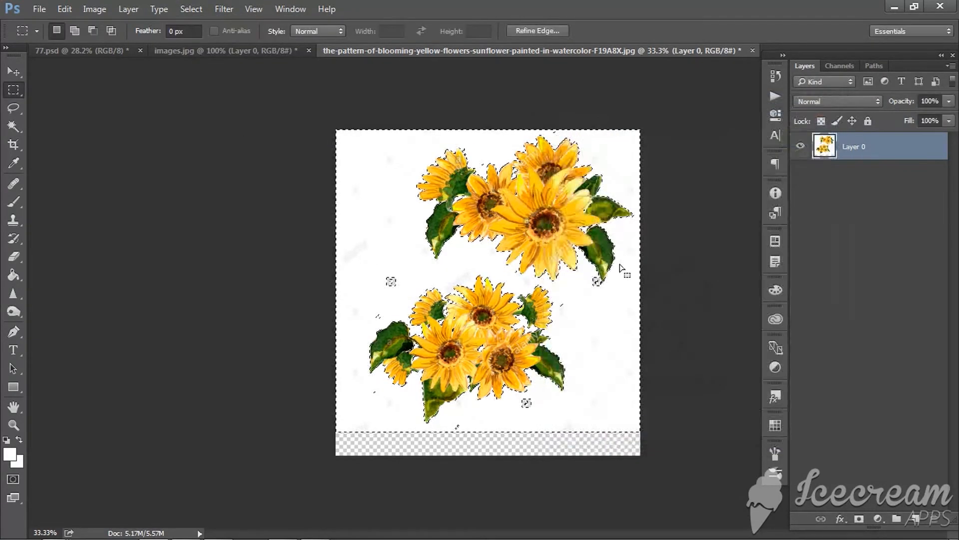
{"action": "key", "text": "Delete"}
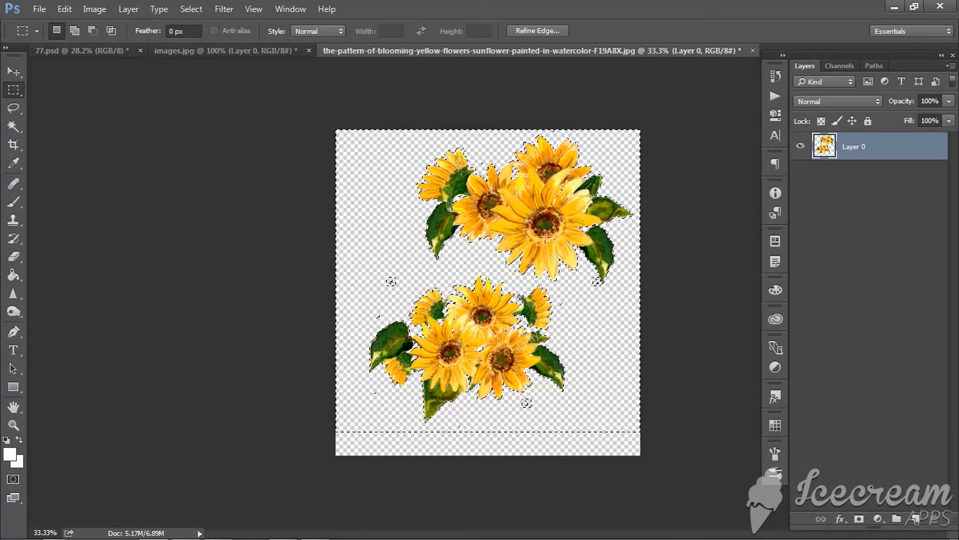
{"action": "left_click", "coordinate": [19, 75]}
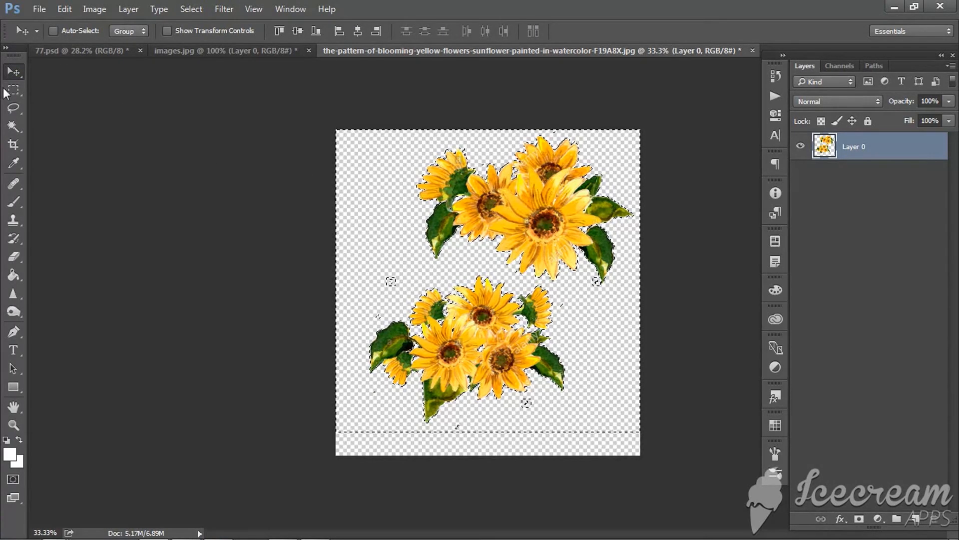
{"action": "left_click", "coordinate": [13, 107]}
{"action": "key", "text": "ctrl+d"}
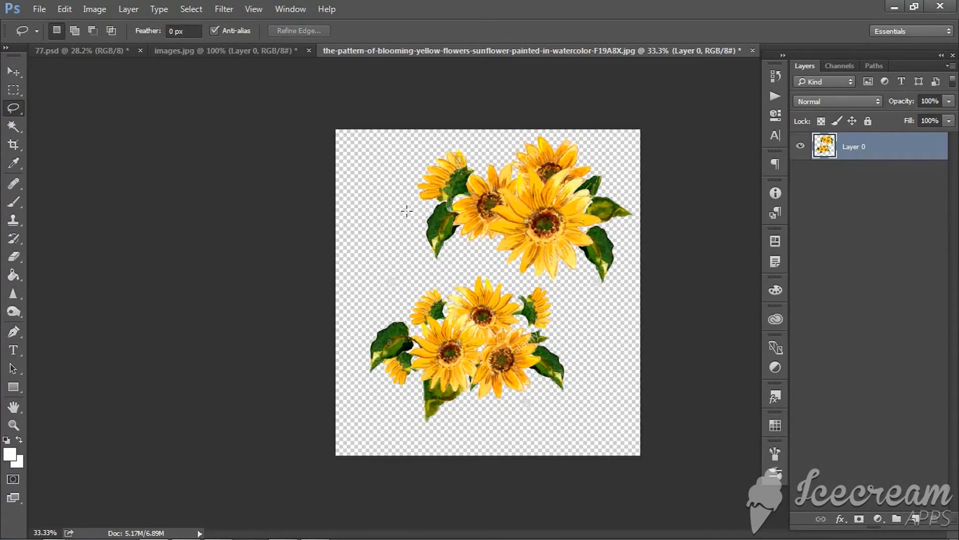
Step: Lasso the upper sunflower cluster and move it into the 77.psd document over the gold frames
{"action": "mouse_move", "coordinate": [406, 211]}
{"action": "left_mouse_down"}
{"action": "mouse_move", "coordinate": [599, 98]}
{"action": "mouse_move", "coordinate": [667, 172]}
{"action": "mouse_move", "coordinate": [672, 293]}
{"action": "left_mouse_up"}
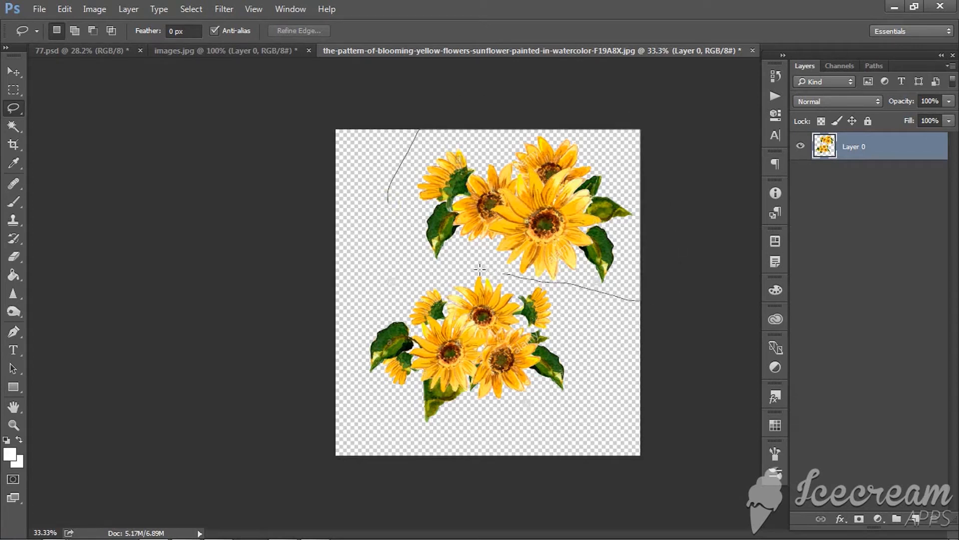
{"action": "left_click_drag", "start_coordinate": [374, 239], "coordinate": [400, 209]}
{"action": "key", "text": "v"}
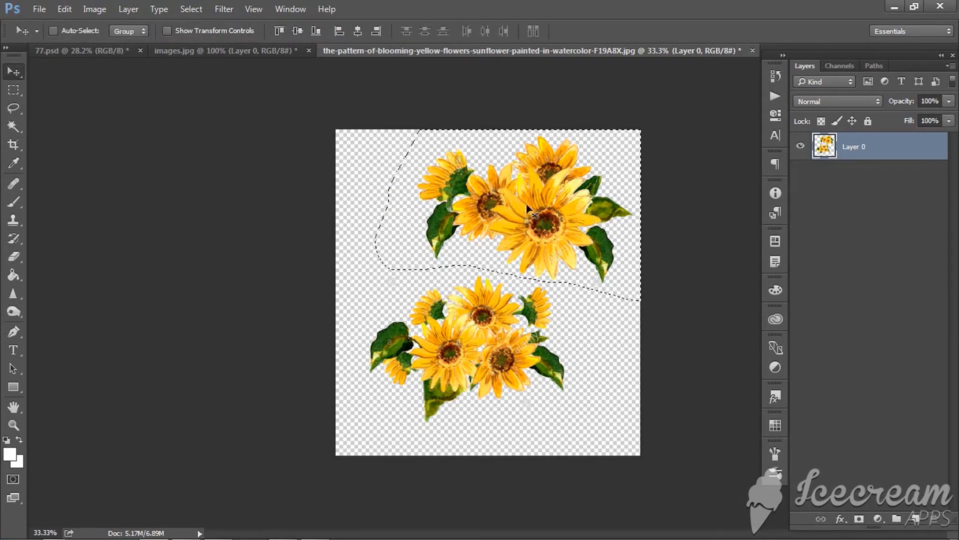
{"action": "mouse_move", "coordinate": [464, 249]}
{"action": "left_mouse_down"}
{"action": "mouse_move", "coordinate": [293, 37]}
{"action": "mouse_move", "coordinate": [281, 53]}
{"action": "mouse_move", "coordinate": [143, 39]}
{"action": "mouse_move", "coordinate": [127, 51]}
{"action": "left_mouse_up"}
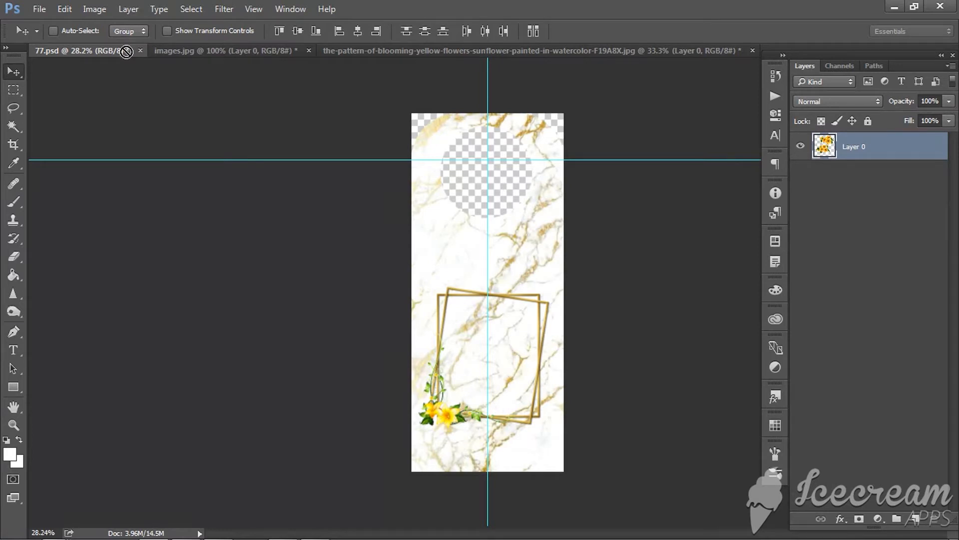
{"action": "left_click_drag", "start_coordinate": [127, 50], "coordinate": [549, 308]}
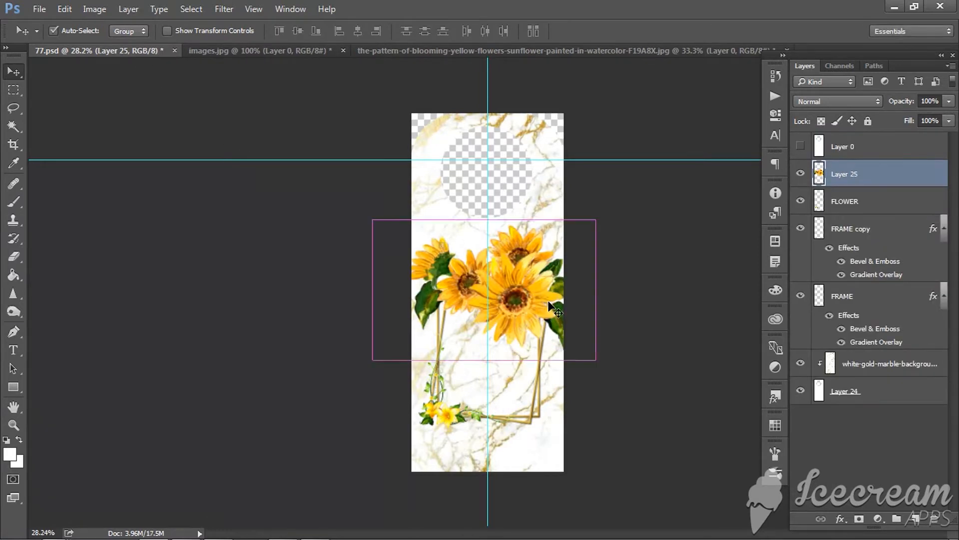
Step: Scale the sunflower cluster down to about 34% and place it on the upper-right corner of the gold frames
{"action": "key", "text": "ctrl+t"}
{"action": "left_click_drag", "start_coordinate": [370, 219], "coordinate": [447, 265]}
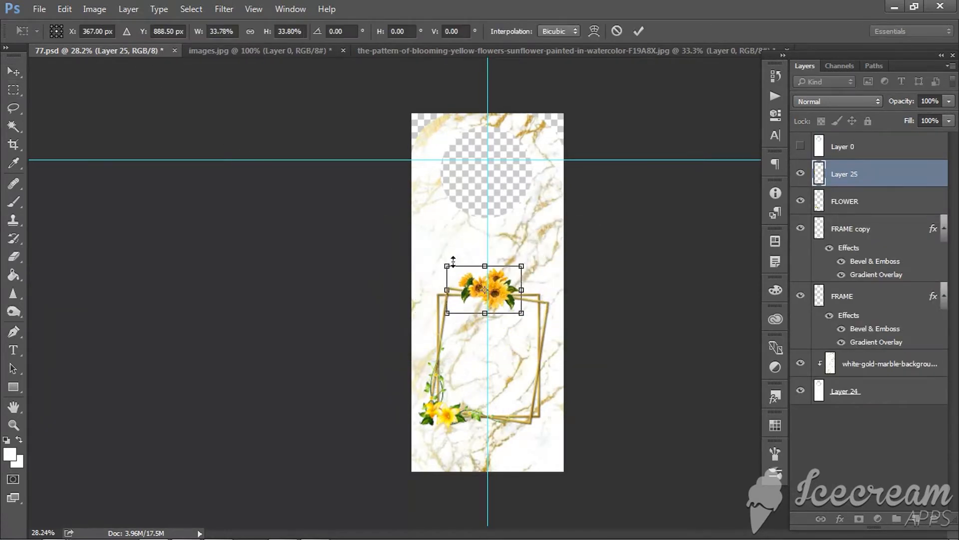
{"action": "scroll", "coordinate": [494, 350], "scroll_direction": "up", "scroll_amount": 4}
{"action": "left_click_drag", "start_coordinate": [509, 278], "coordinate": [569, 293]}
{"action": "left_click_drag", "start_coordinate": [616, 261], "coordinate": [583, 273]}
{"action": "left_click", "coordinate": [637, 32]}
{"action": "scroll", "coordinate": [492, 376], "scroll_direction": "down", "scroll_amount": 2}
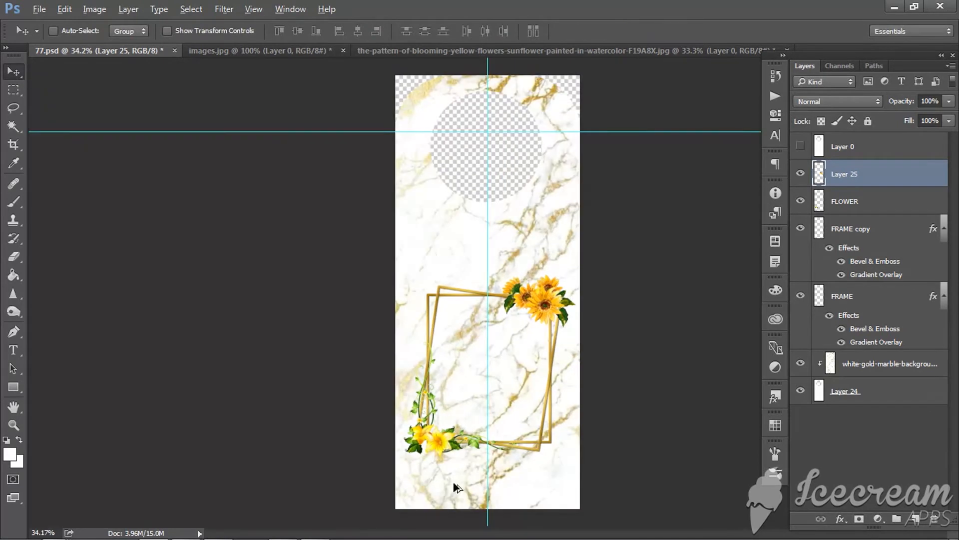
Step: Rename the sunflower cluster's layer as SUNFLOWER
{"action": "scroll", "coordinate": [492, 376], "scroll_direction": "up", "scroll_amount": 4}
{"action": "key", "text": "alt"}
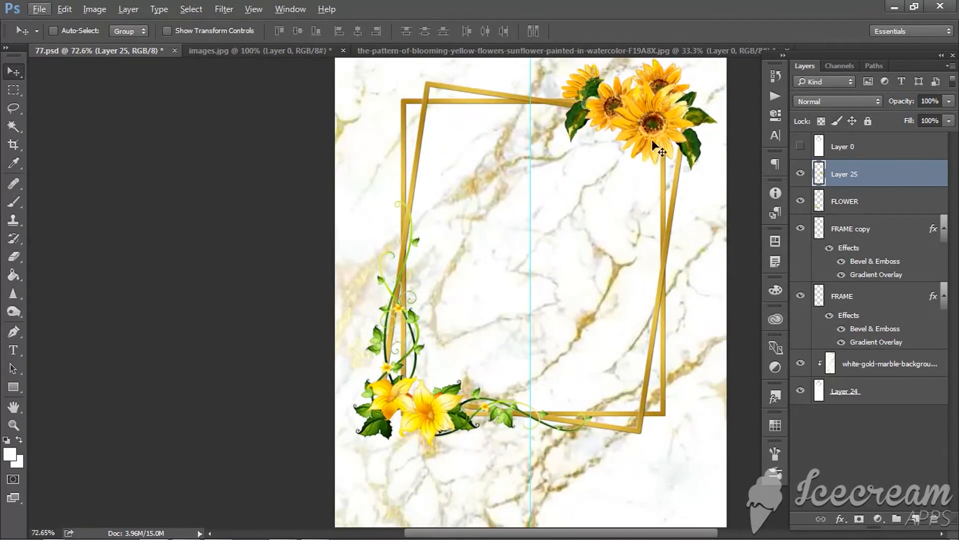
{"action": "right_click", "coordinate": [652, 117]}
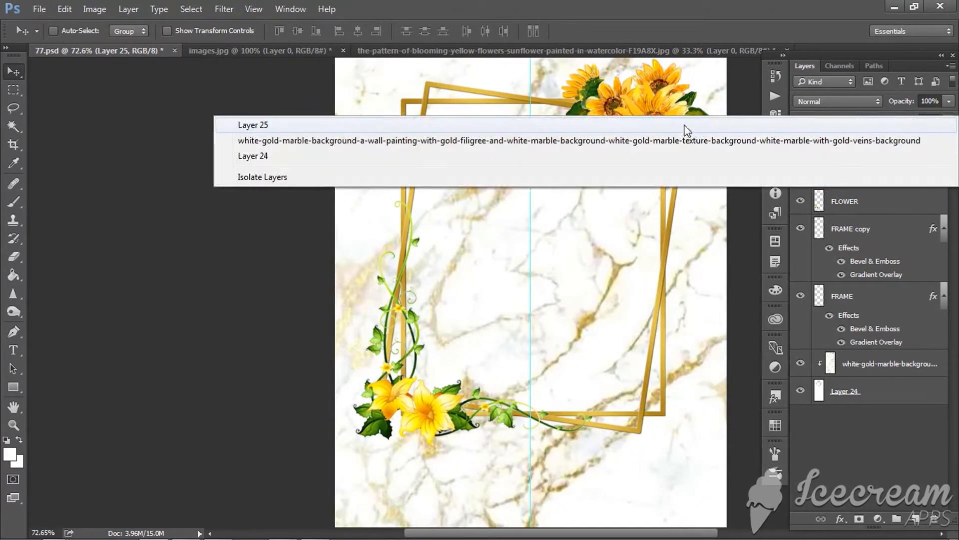
{"action": "left_click", "coordinate": [685, 127]}
{"action": "double_click", "coordinate": [844, 174]}
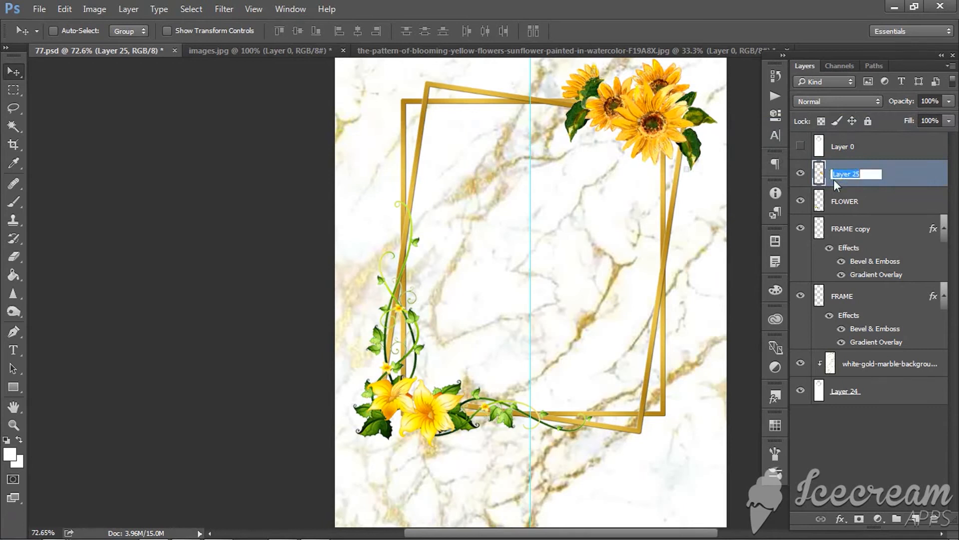
{"action": "type", "text": "SUNFLOWER"}
{"action": "key", "text": "Return"}
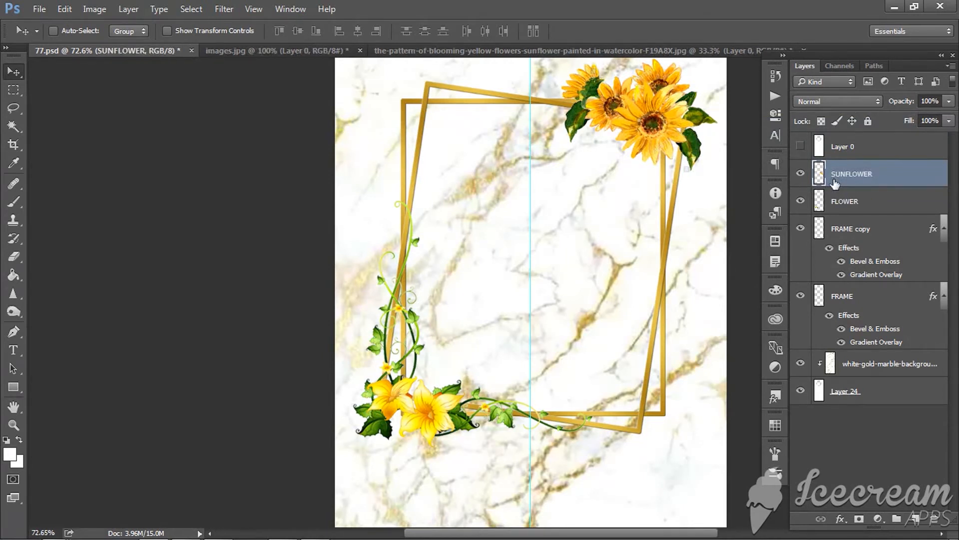
Step: Rename the white-gold marble background layer as BG
{"action": "right_click", "coordinate": [417, 409]}
{"action": "left_click", "coordinate": [458, 434]}
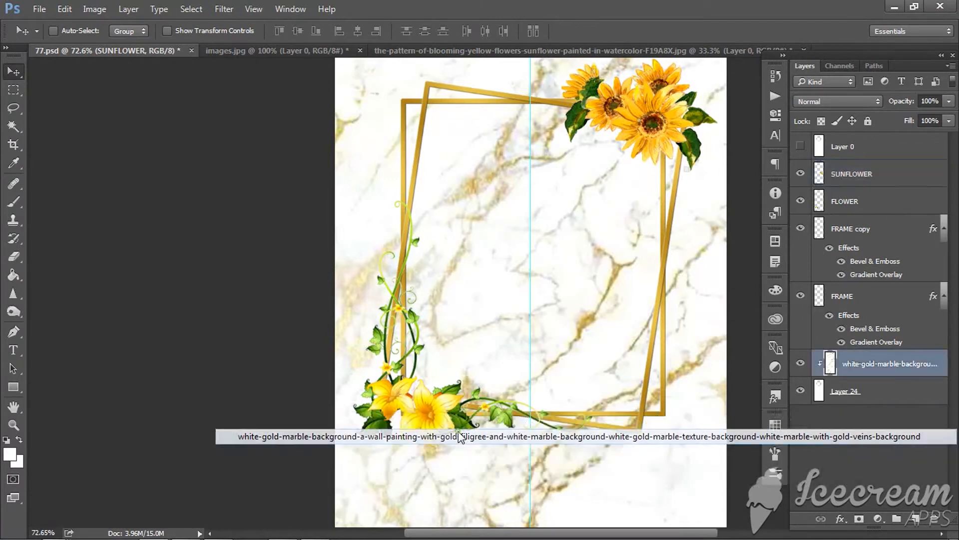
{"action": "double_click", "coordinate": [870, 363]}
{"action": "type", "text": "BG"}
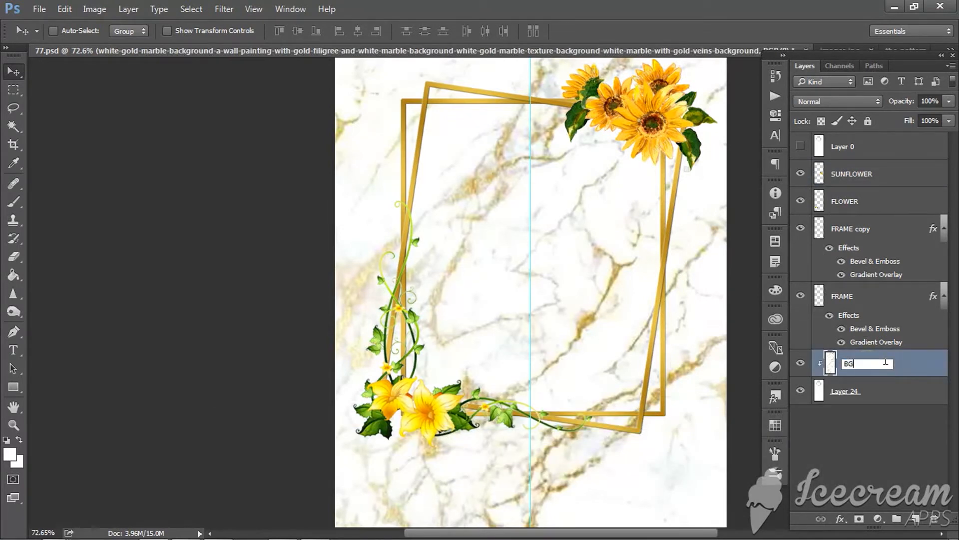
{"action": "key", "text": "Return"}
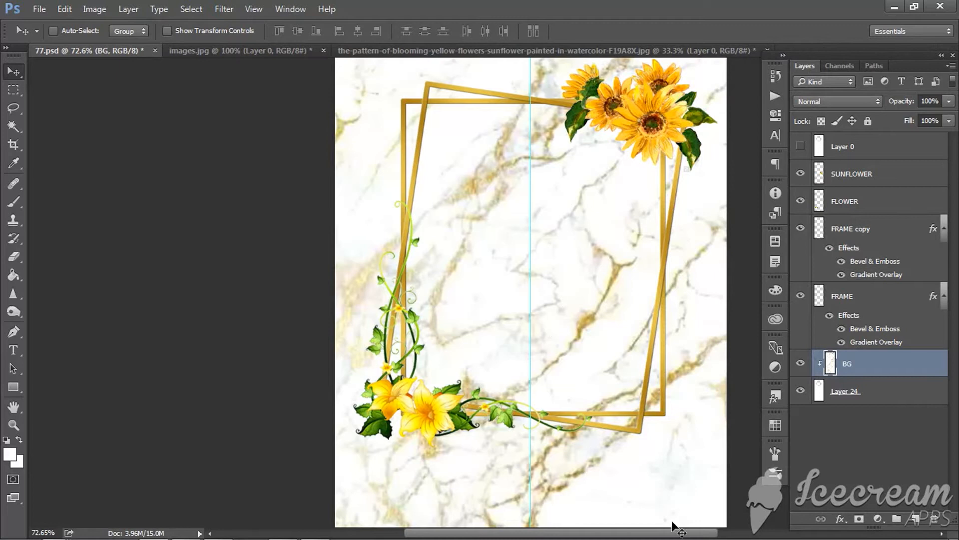
Step: Duplicate the SUNFLOWER cluster to the frames' lower-left area and rotate the copy 90° counter-clockwise
{"action": "mouse_move", "coordinate": [223, 533]}
{"action": "right_click", "coordinate": [654, 123]}
{"action": "left_click", "coordinate": [628, 121]}
{"action": "left_click_drag", "start_coordinate": [628, 121], "coordinate": [467, 368]}
{"action": "key", "text": "ctrl+t"}
{"action": "right_click", "coordinate": [457, 355]}
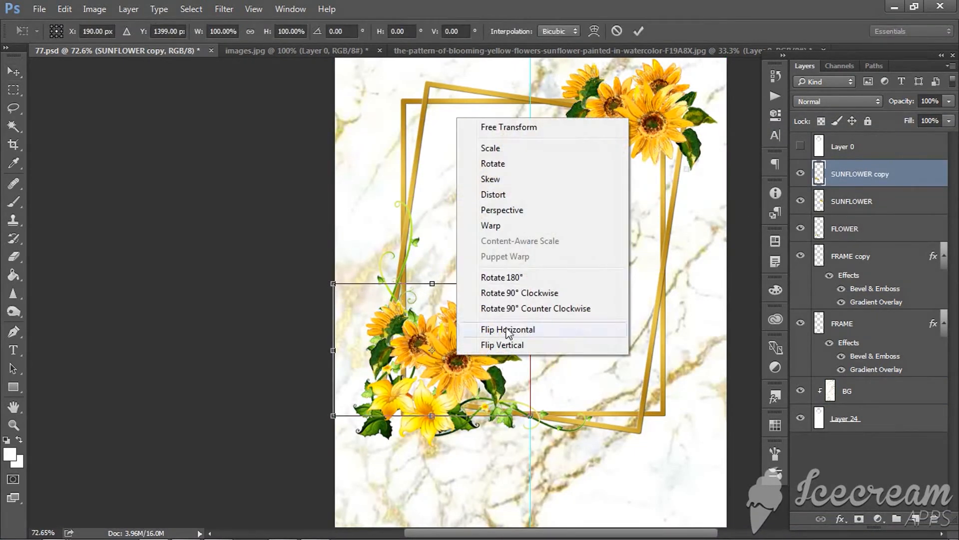
{"action": "left_click", "coordinate": [502, 309]}
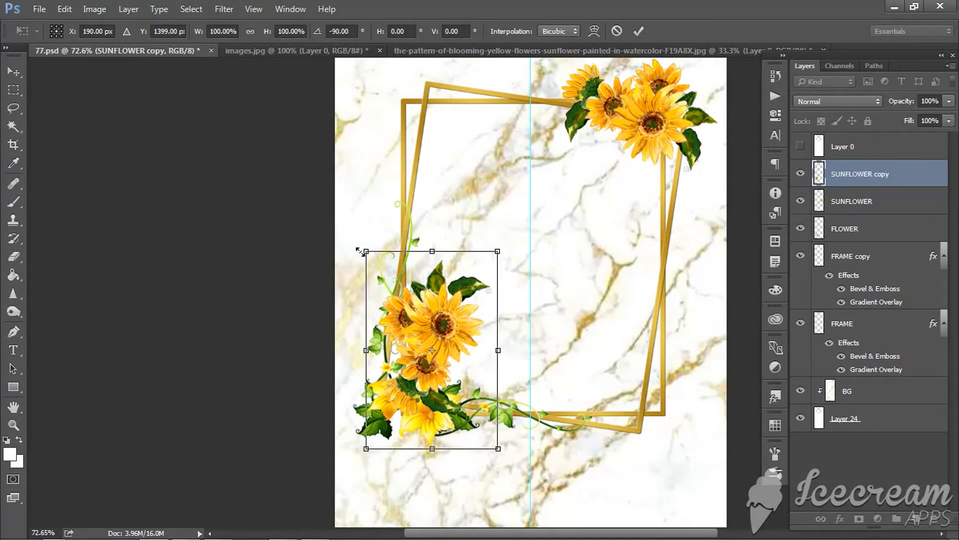
Step: Scale the sunflower copy to about 47.7% and place it on the frames' left side above the vine flowers
{"action": "left_click_drag", "start_coordinate": [360, 250], "coordinate": [449, 252]}
{"action": "left_click_drag", "start_coordinate": [438, 343], "coordinate": [405, 258]}
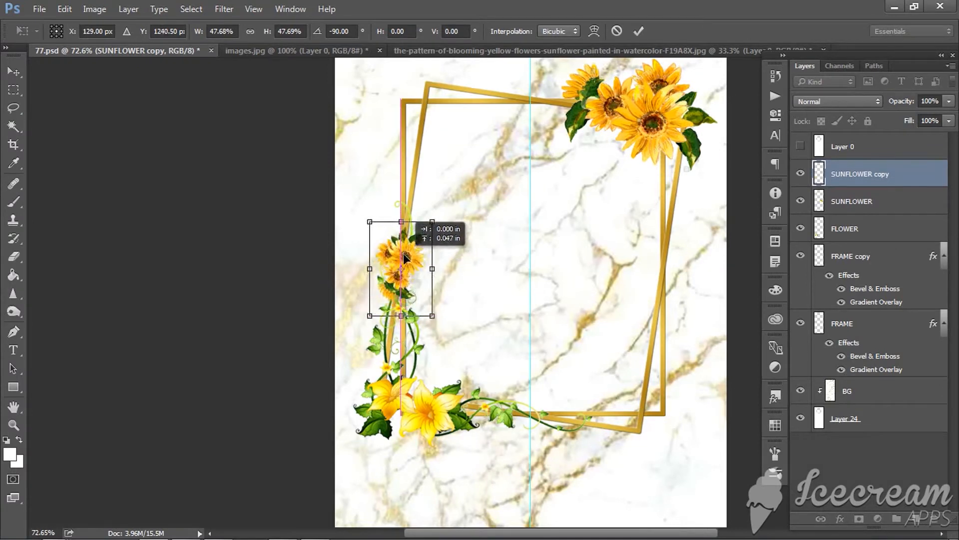
{"action": "left_click", "coordinate": [638, 31]}
{"action": "scroll", "coordinate": [585, 274], "scroll_direction": "down", "scroll_amount": 3}
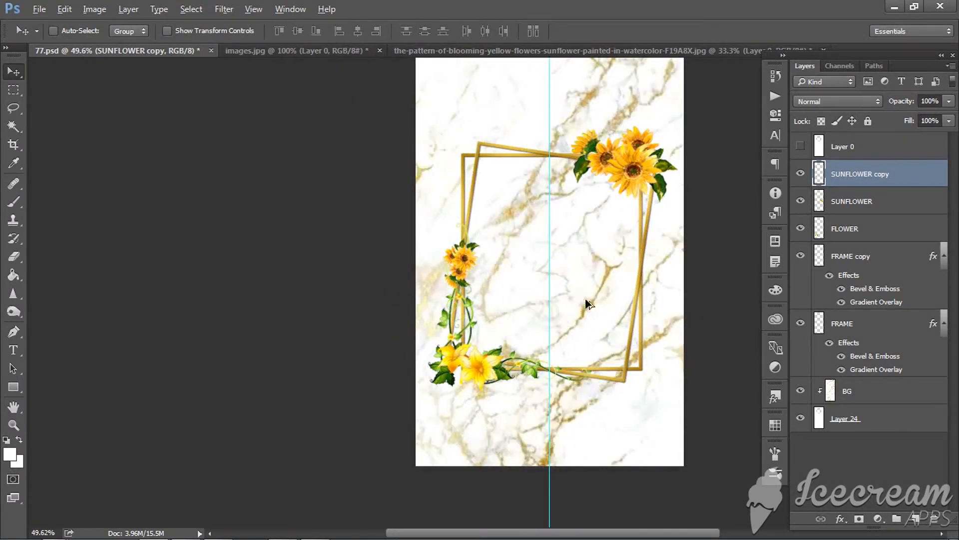
Step: Create a new empty layer between the FRAME and FRAME copy layers
{"action": "left_click", "coordinate": [857, 258]}
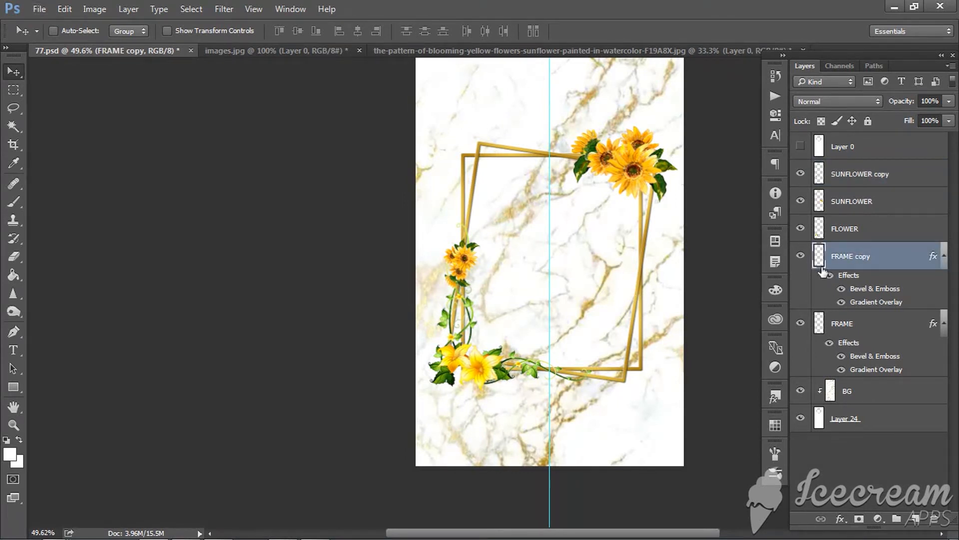
{"action": "left_click", "coordinate": [846, 324]}
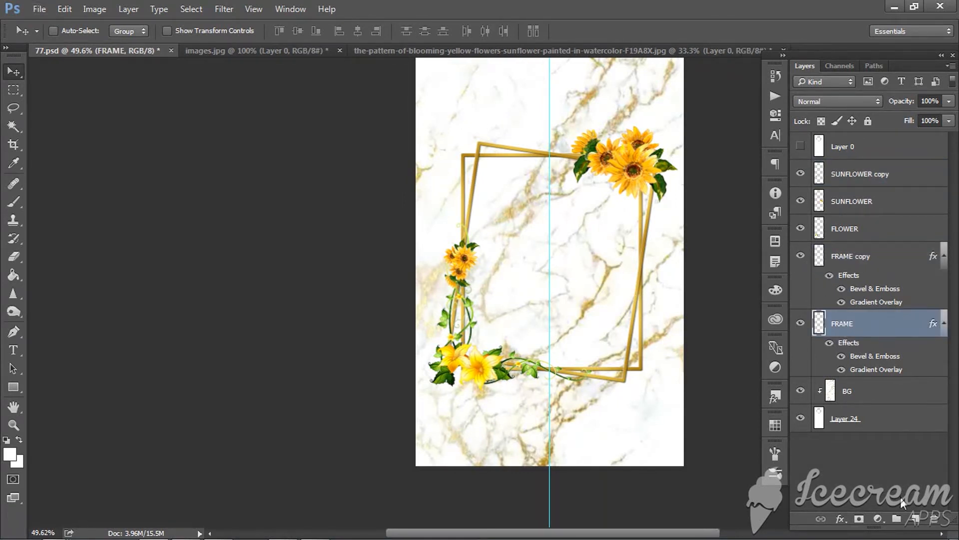
{"action": "left_click", "coordinate": [918, 517]}
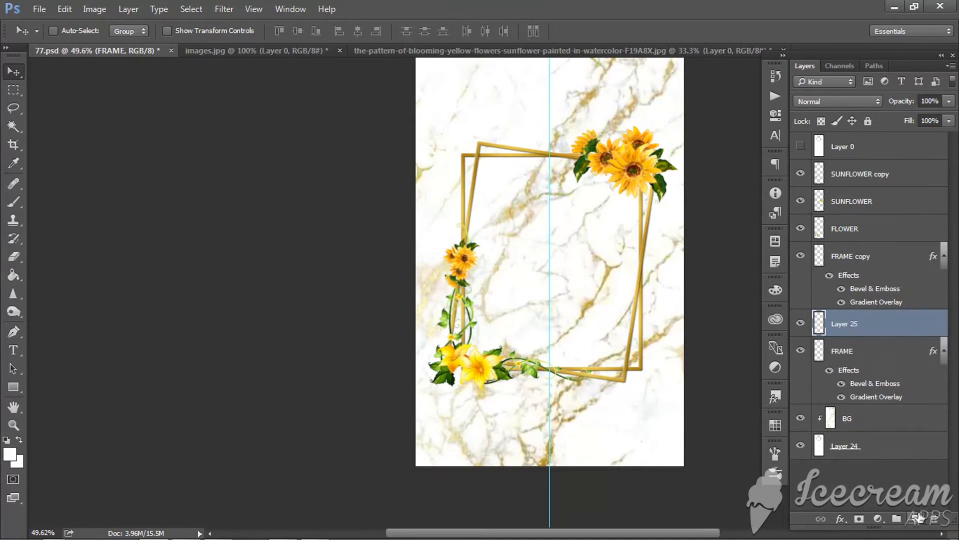
{"action": "key", "text": "w"}
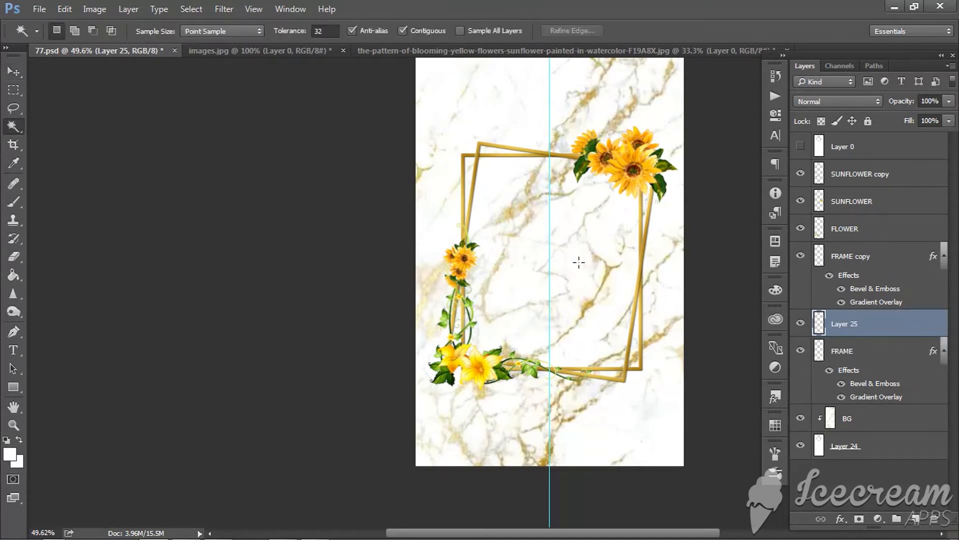
{"action": "left_click", "coordinate": [551, 247]}
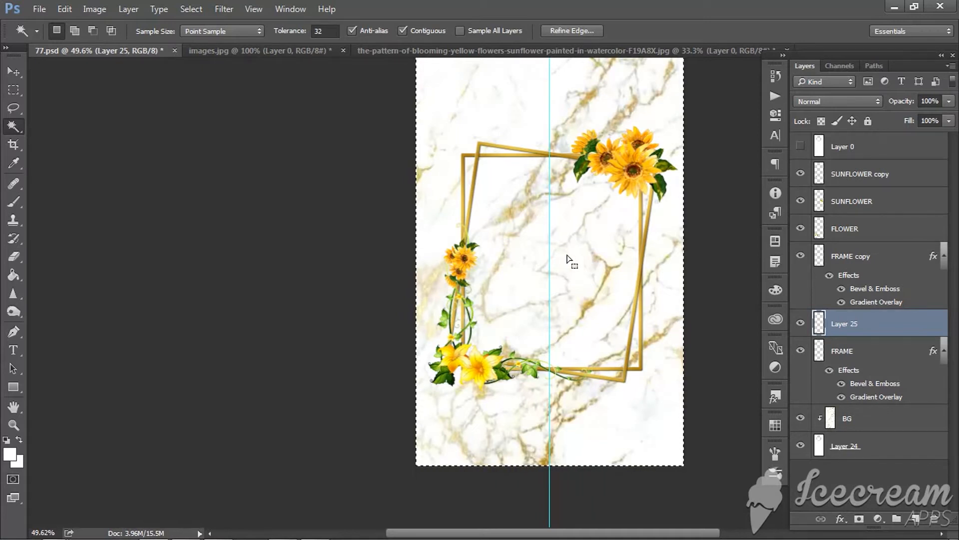
{"action": "key", "text": "ctrl+d"}
{"action": "left_click", "coordinate": [800, 324]}
{"action": "left_click", "coordinate": [801, 323]}
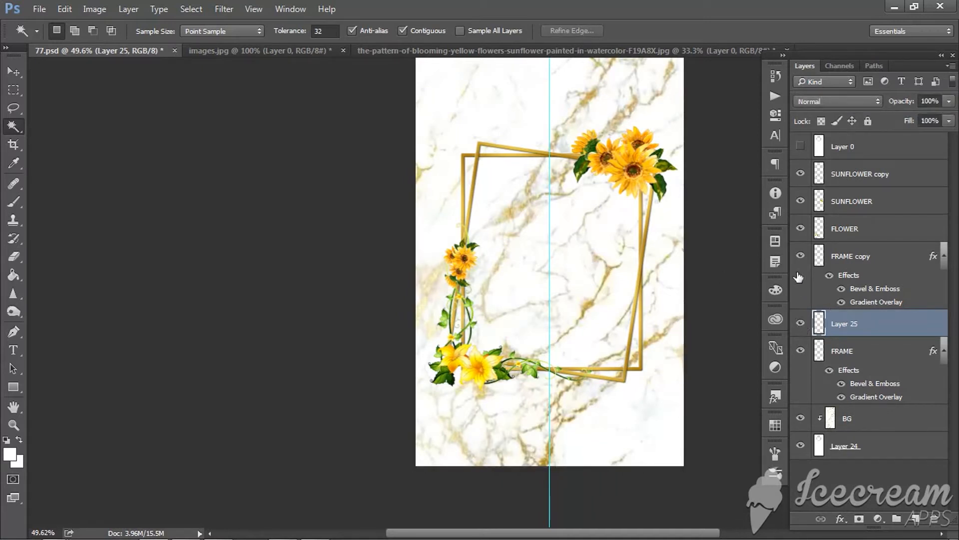
Step: Select the area inside the upright gold frame on the FRAME layer with the Magic Wand
{"action": "left_click", "coordinate": [800, 257]}
{"action": "left_click", "coordinate": [800, 256]}
{"action": "left_click", "coordinate": [847, 353]}
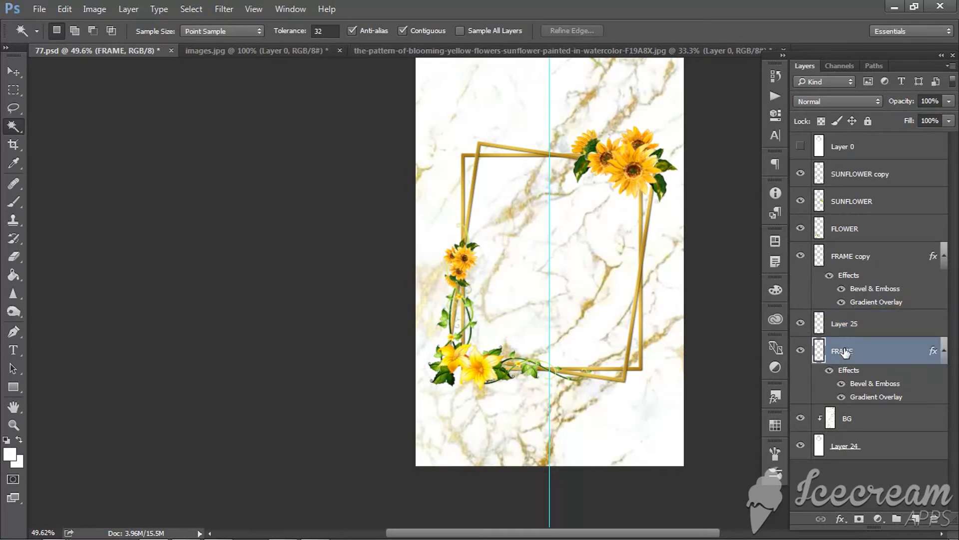
{"action": "left_click", "coordinate": [579, 274]}
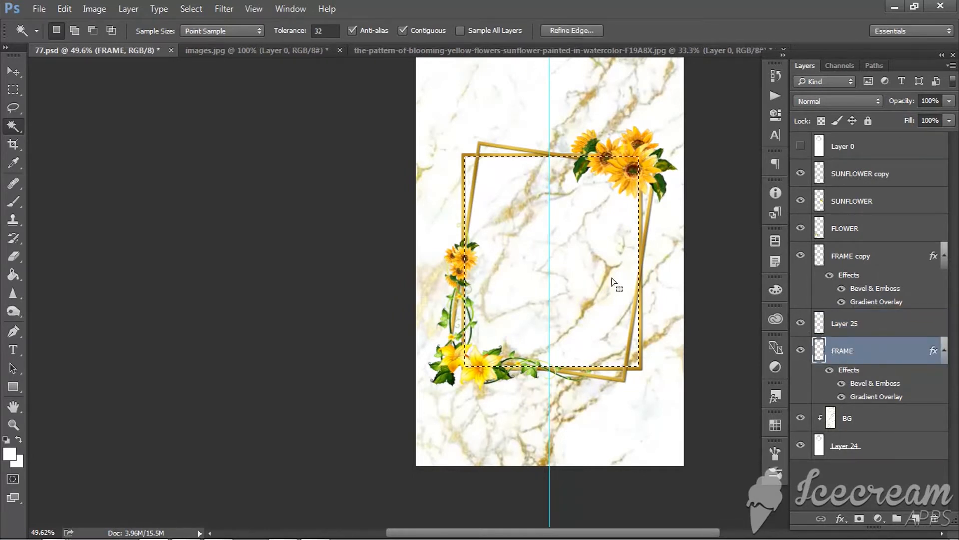
Step: Choose a near-white foreground color and fill the selected frame interior with it on Layer 25
{"action": "left_click", "coordinate": [12, 455]}
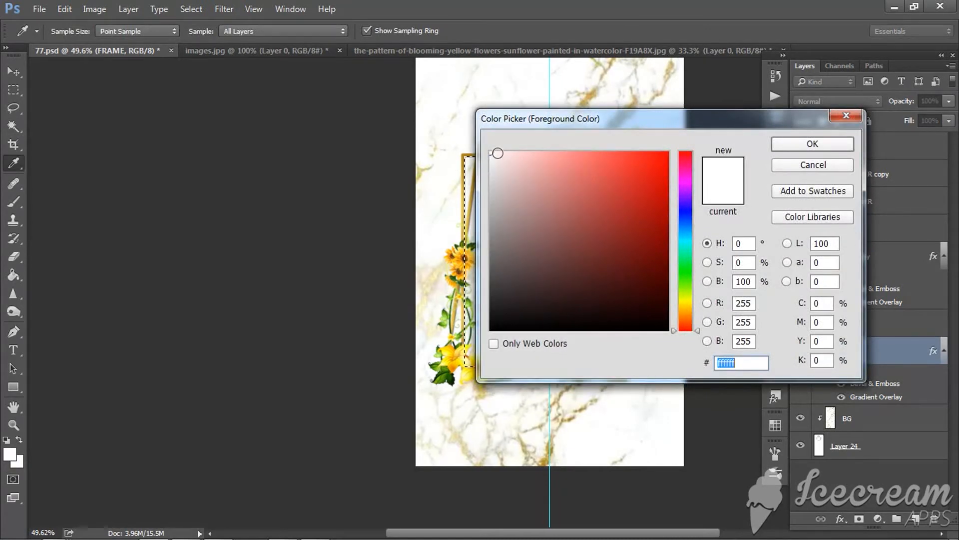
{"action": "left_click", "coordinate": [814, 144]}
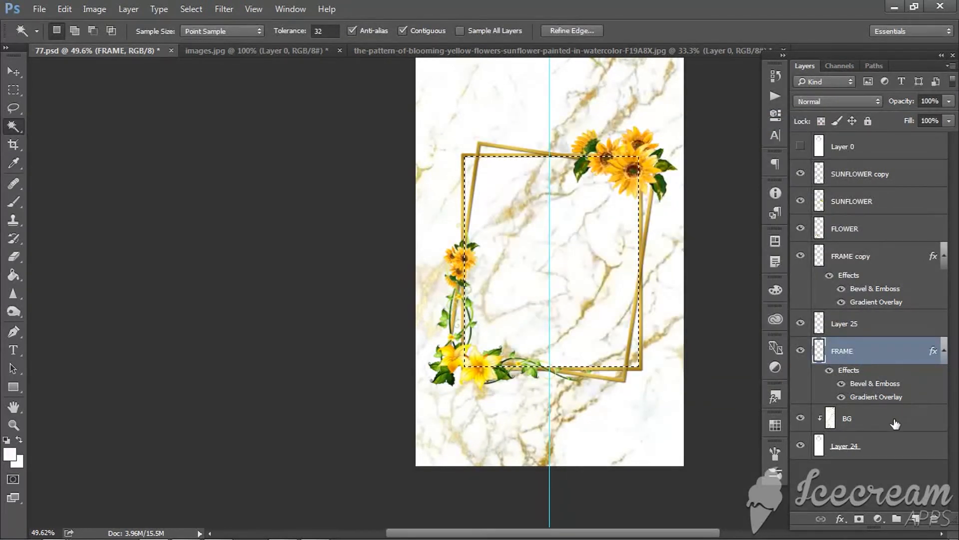
{"action": "left_click", "coordinate": [848, 322]}
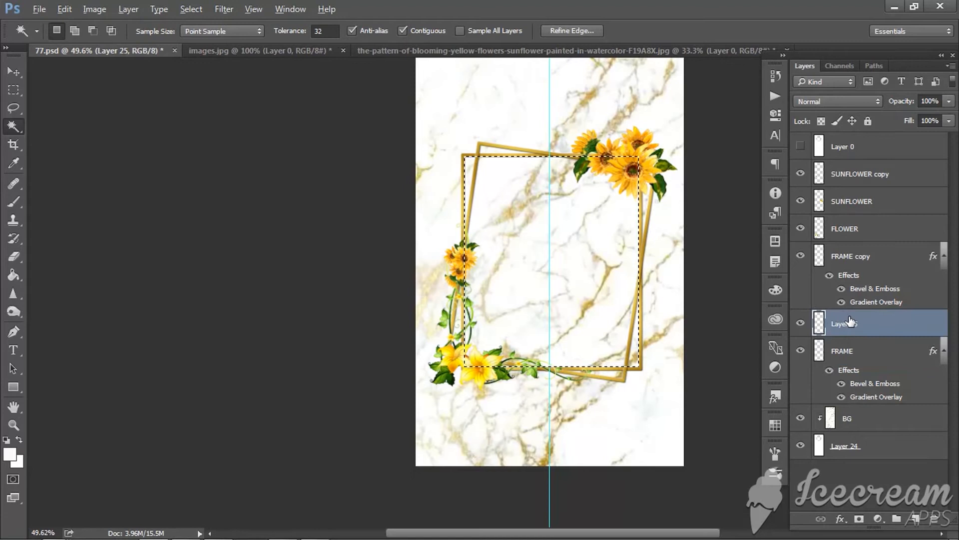
{"action": "key", "text": "alt+BackSpace"}
Step: Reduce the Fill of Layer 25 to 41% and clear the selection
{"action": "left_click", "coordinate": [949, 121]}
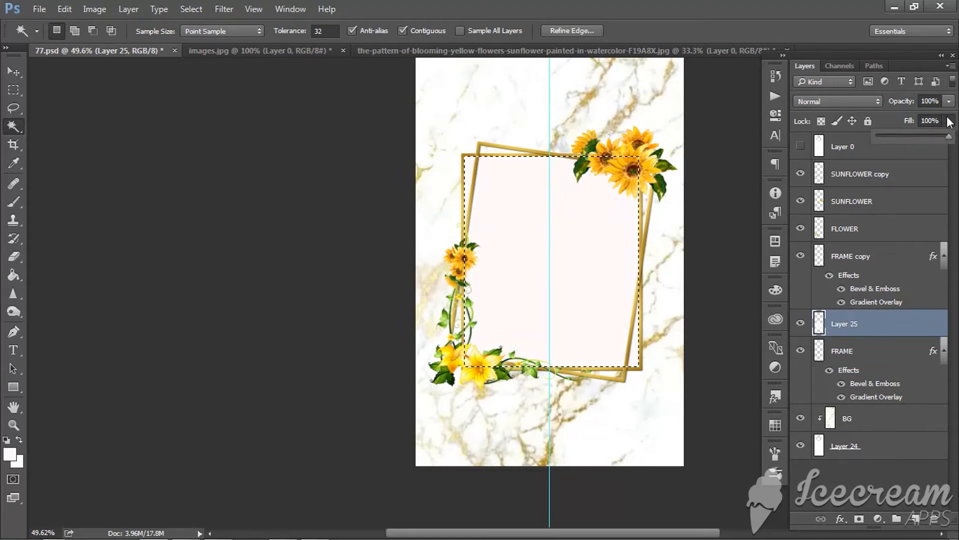
{"action": "left_click_drag", "start_coordinate": [949, 136], "coordinate": [907, 140]}
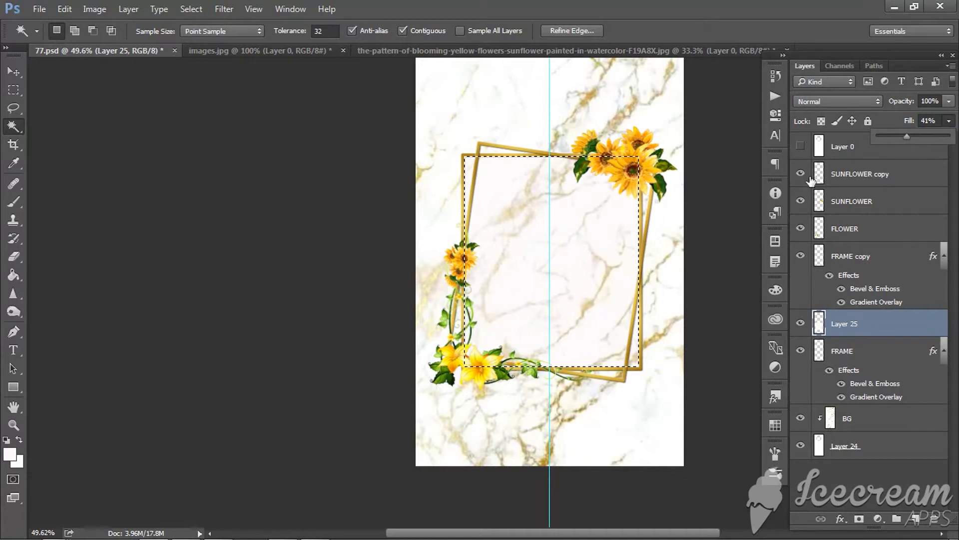
{"action": "key", "text": "ctrl+d"}
{"action": "scroll", "coordinate": [529, 230], "scroll_direction": "down", "scroll_amount": 3}
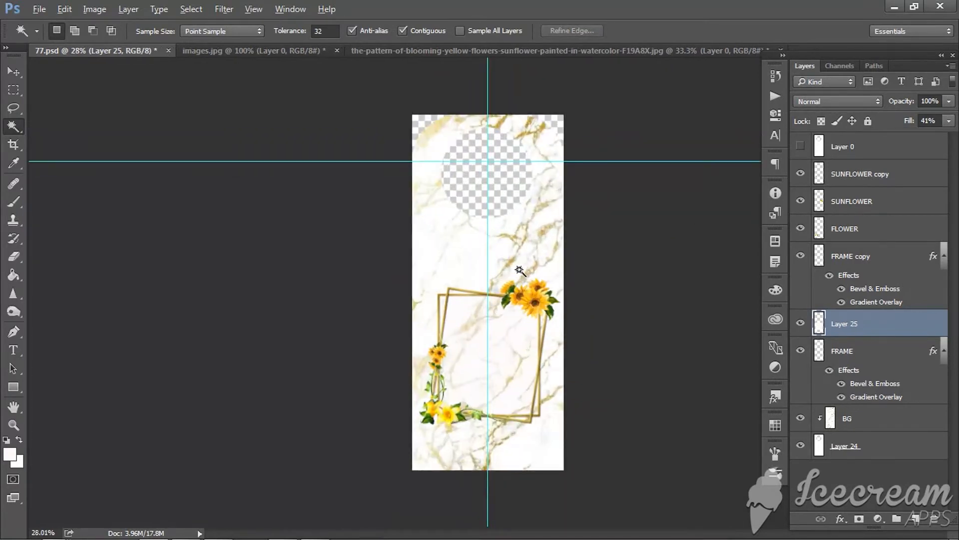
{"action": "scroll", "coordinate": [519, 271], "scroll_direction": "up", "scroll_amount": 2}
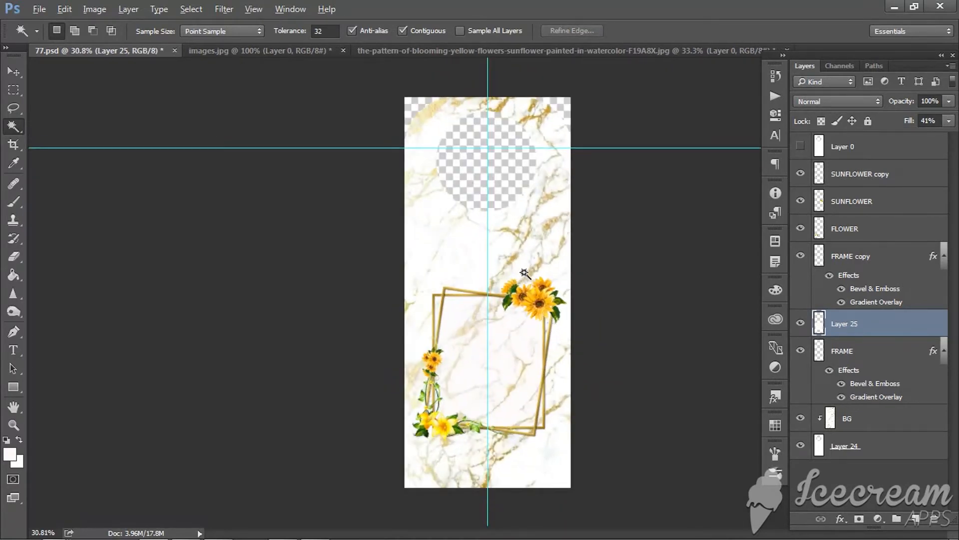
Step: Create a new document for the cake sticker, 4 cm wide and 4 cm high, at 300 pixels/inch with a white background
{"action": "left_click", "coordinate": [13, 72]}
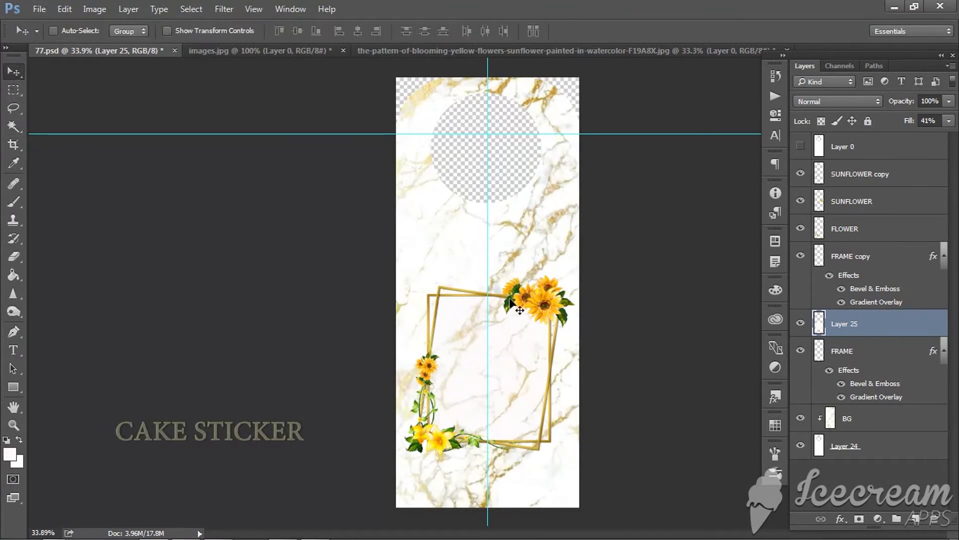
{"action": "left_click", "coordinate": [39, 9]}
{"action": "left_click", "coordinate": [74, 28]}
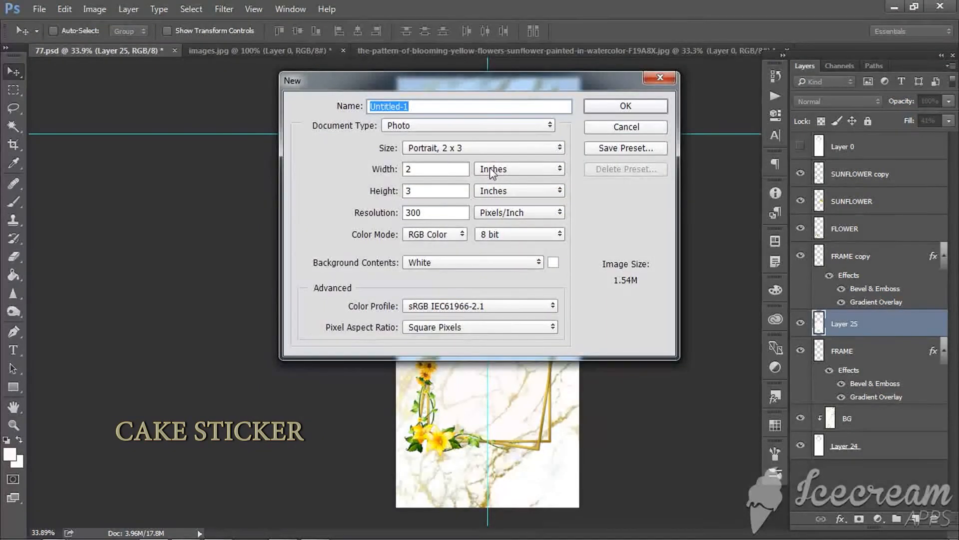
{"action": "left_click", "coordinate": [490, 167]}
{"action": "left_click", "coordinate": [500, 202]}
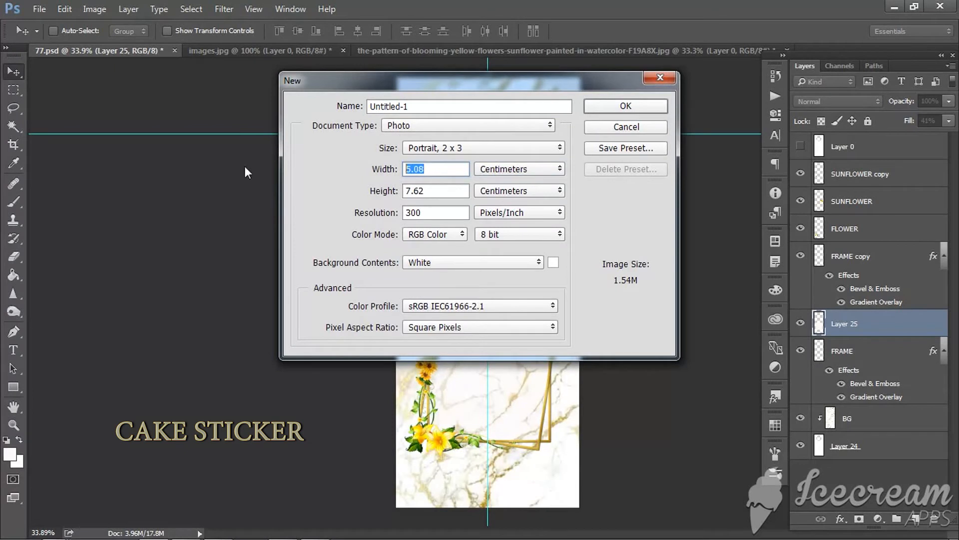
{"action": "type", "text": "4"}
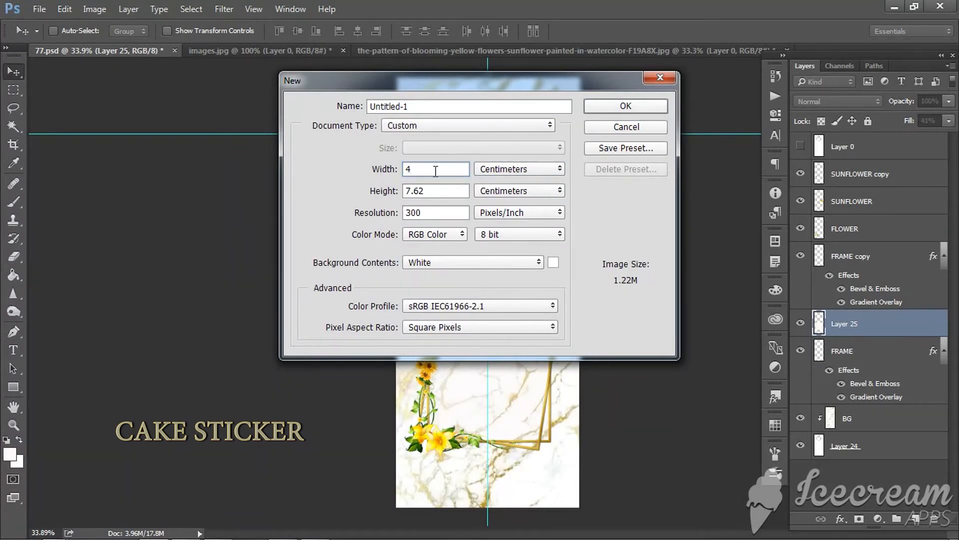
{"action": "key", "text": "Tab"}
{"action": "type", "text": "4"}
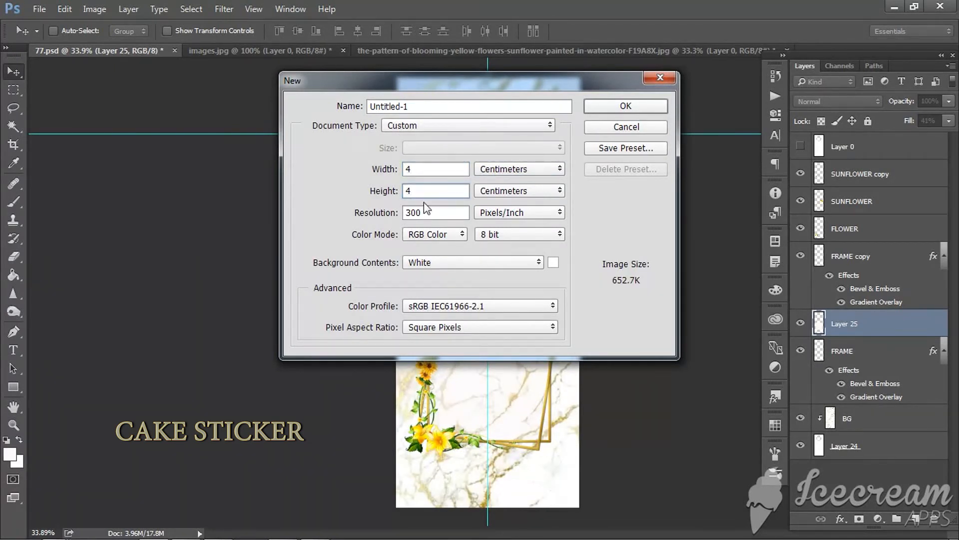
{"action": "left_click", "coordinate": [640, 105]}
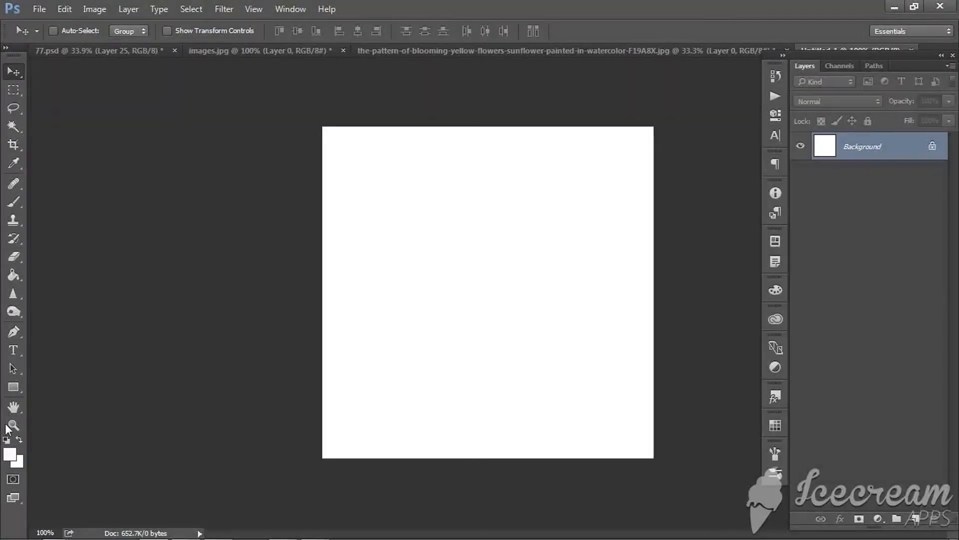
Step: Draw a black circle about 338 px in diameter on the new canvas with the Ellipse tool
{"action": "left_click", "coordinate": [19, 391]}
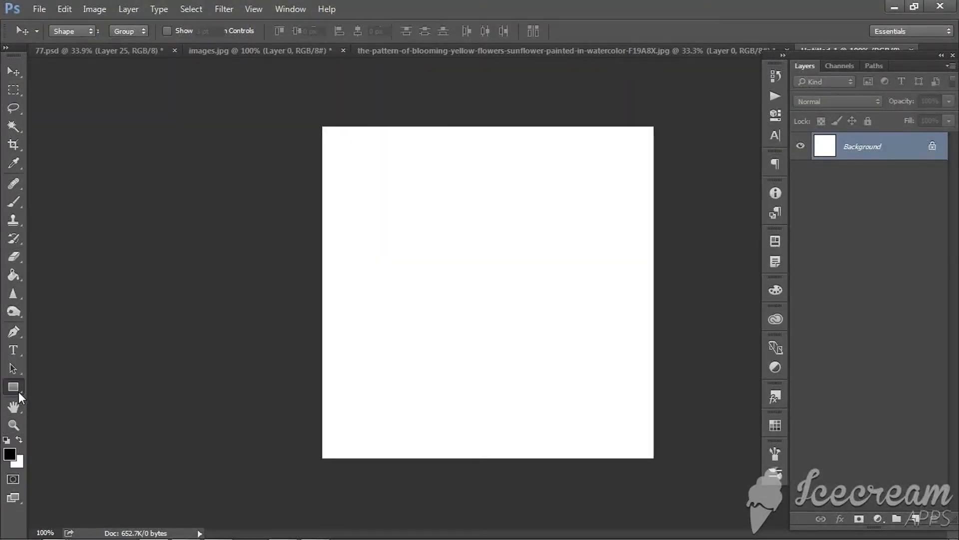
{"action": "left_click", "coordinate": [78, 409]}
{"action": "left_click_drag", "start_coordinate": [380, 190], "coordinate": [618, 441]}
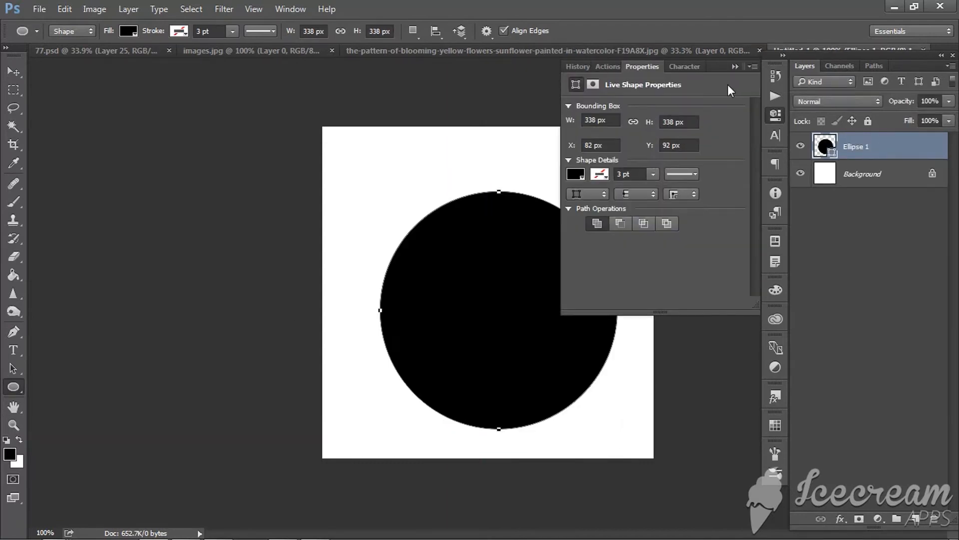
{"action": "left_click", "coordinate": [727, 84]}
{"action": "key", "text": "v"}
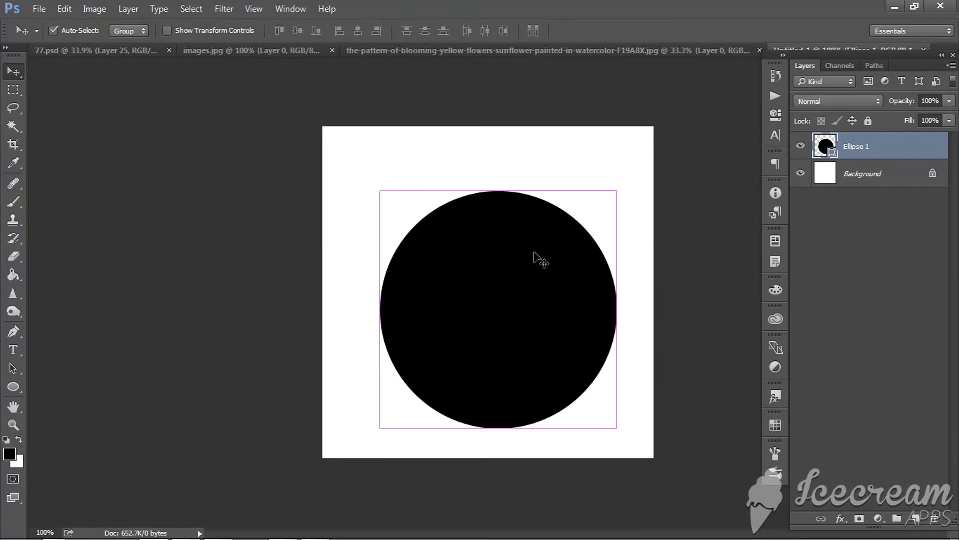
Step: Center the circle and scale it to span the full canvas, and rasterize its layer
{"action": "key", "text": "ctrl+t"}
{"action": "left_click_drag", "start_coordinate": [565, 252], "coordinate": [559, 242]}
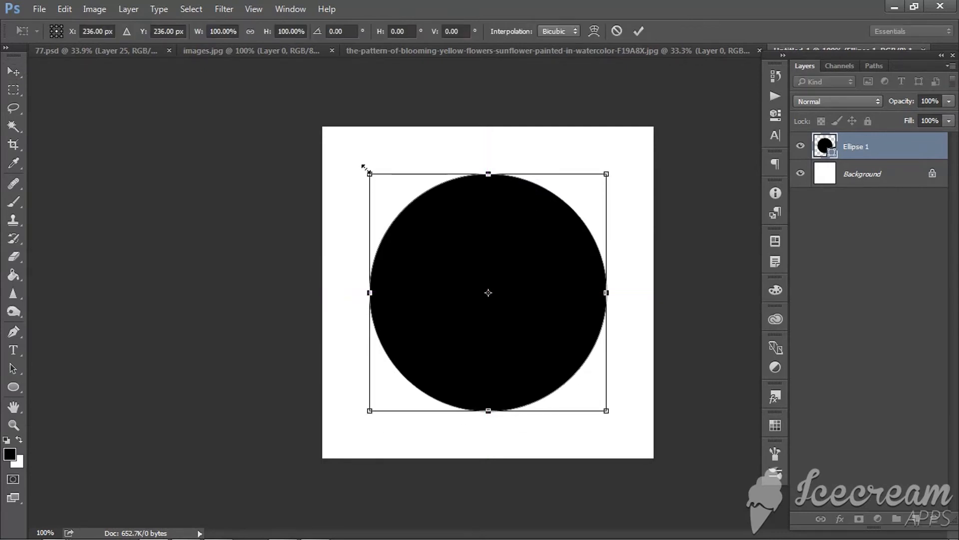
{"action": "left_click_drag", "start_coordinate": [365, 168], "coordinate": [312, 133]}
{"action": "left_click", "coordinate": [639, 31]}
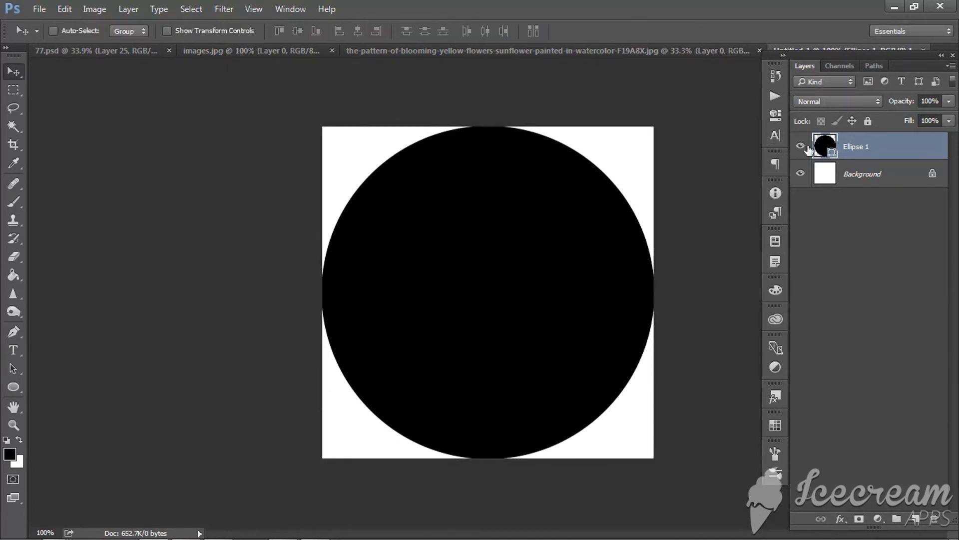
{"action": "right_click", "coordinate": [878, 146]}
{"action": "left_click", "coordinate": [765, 286]}
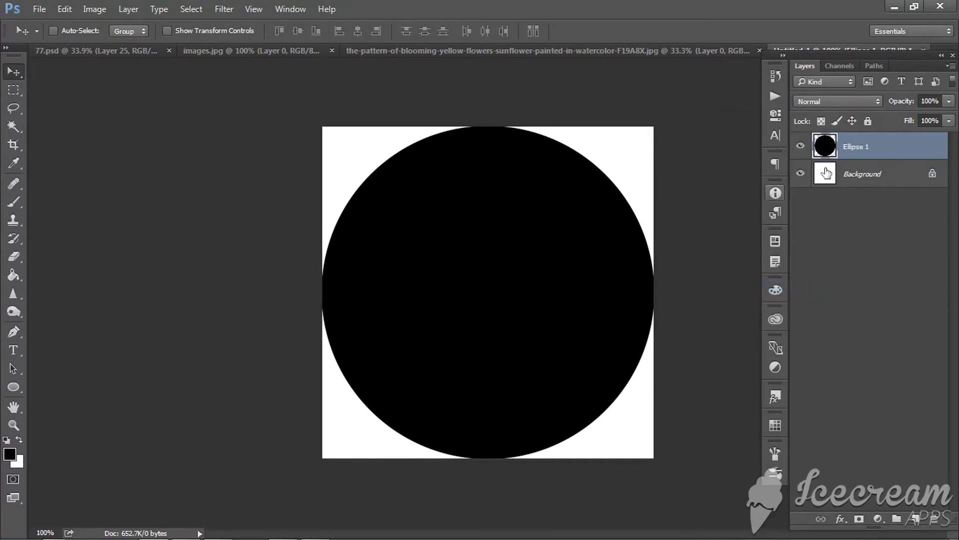
Step: Convert the Background to a regular layer and delete its white corners outside the circle, using the inverted circle selection
{"action": "left_click", "coordinate": [825, 147], "text": "ctrl"}
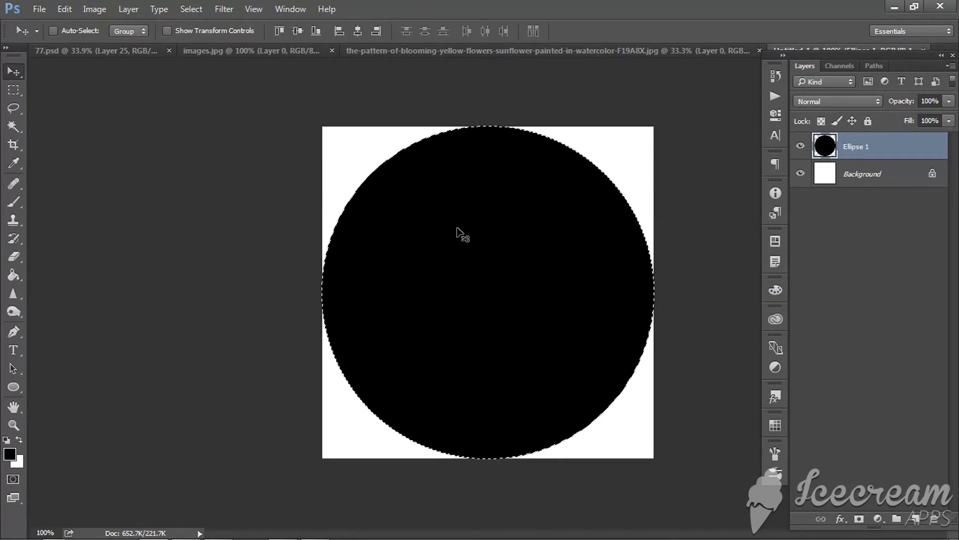
{"action": "double_click", "coordinate": [874, 175]}
{"action": "left_click", "coordinate": [602, 164]}
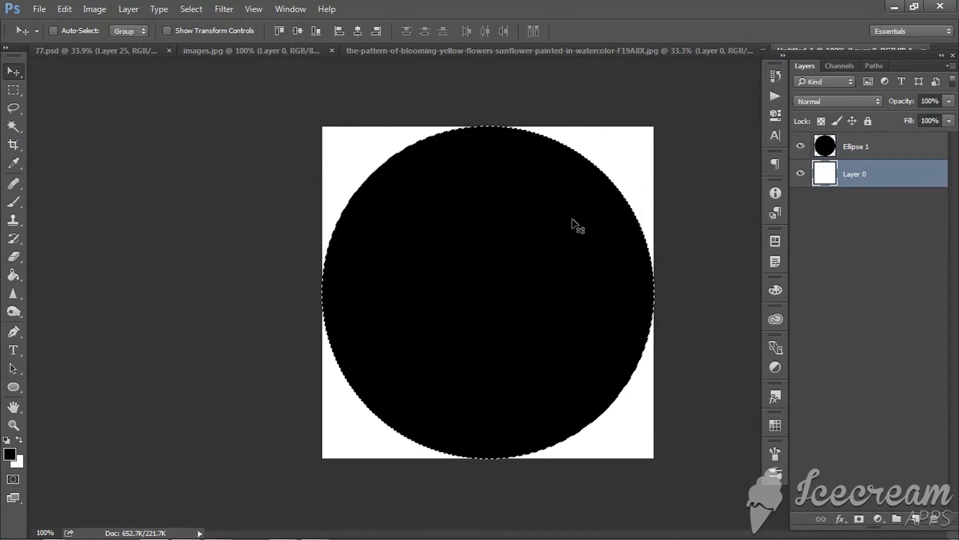
{"action": "key", "text": "ctrl+shift+i"}
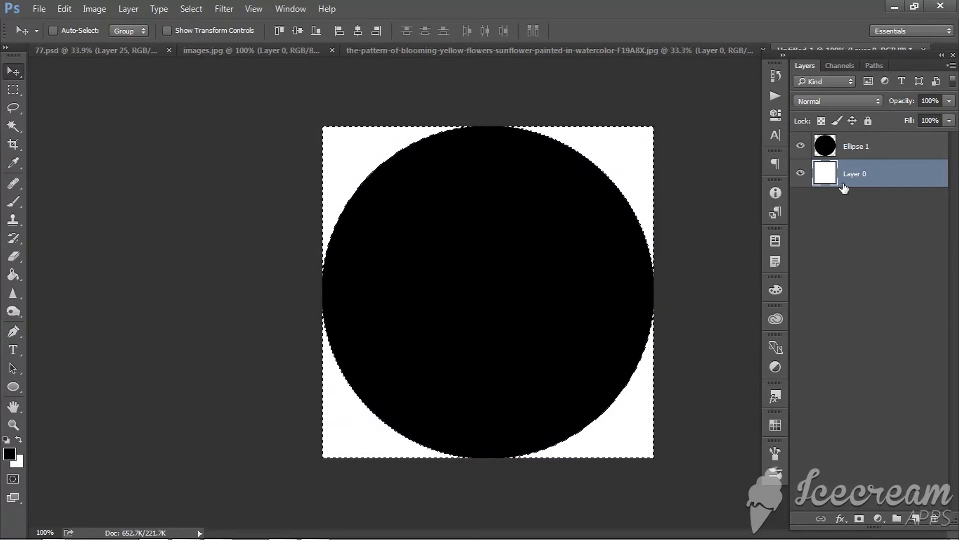
{"action": "key", "text": "Delete"}
{"action": "key", "text": "ctrl+d"}
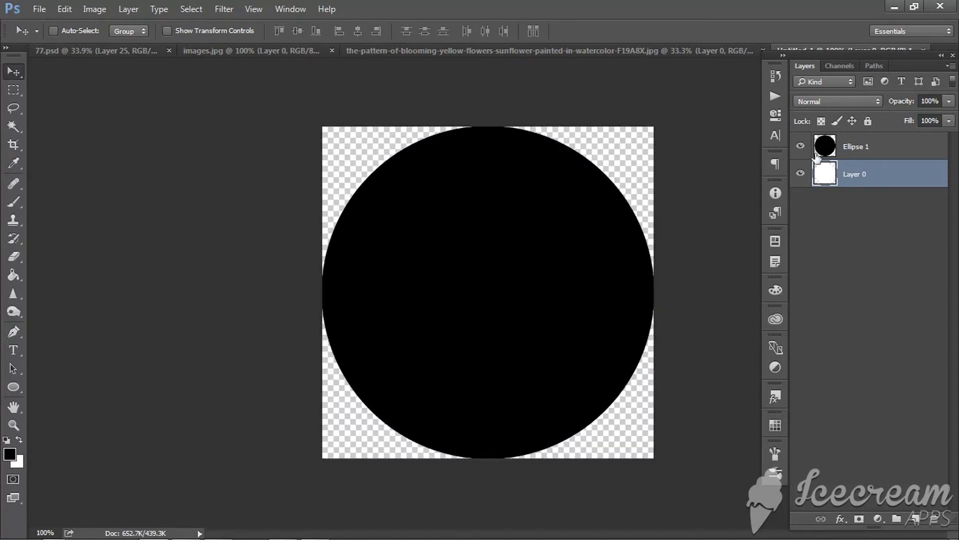
{"action": "left_click", "coordinate": [826, 146], "text": "ctrl"}
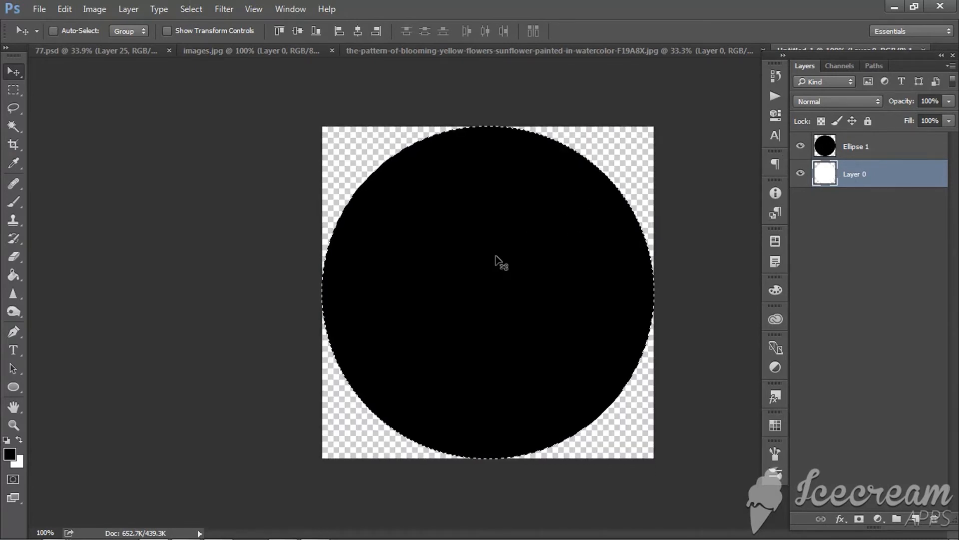
{"action": "key", "text": "alt"}
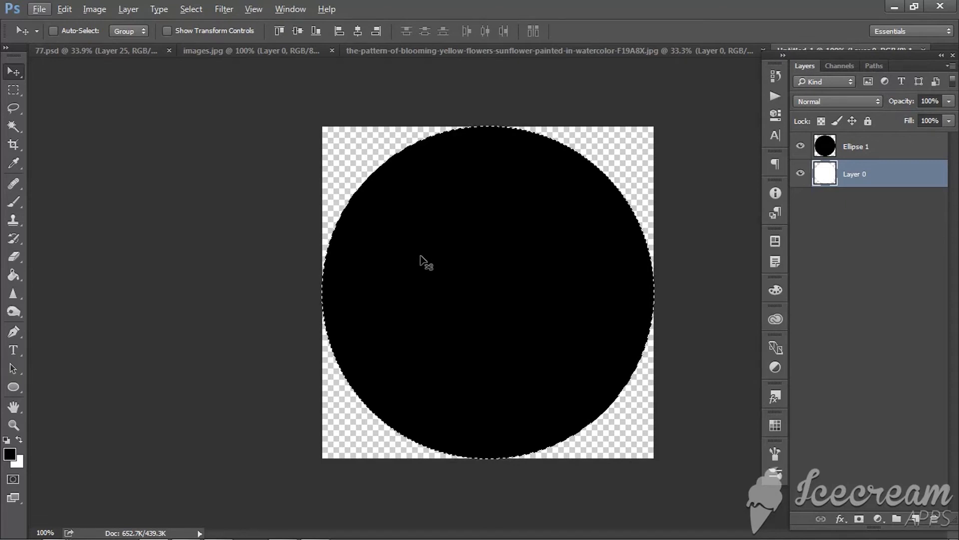
{"action": "key", "text": "ctrl+shift+i"}
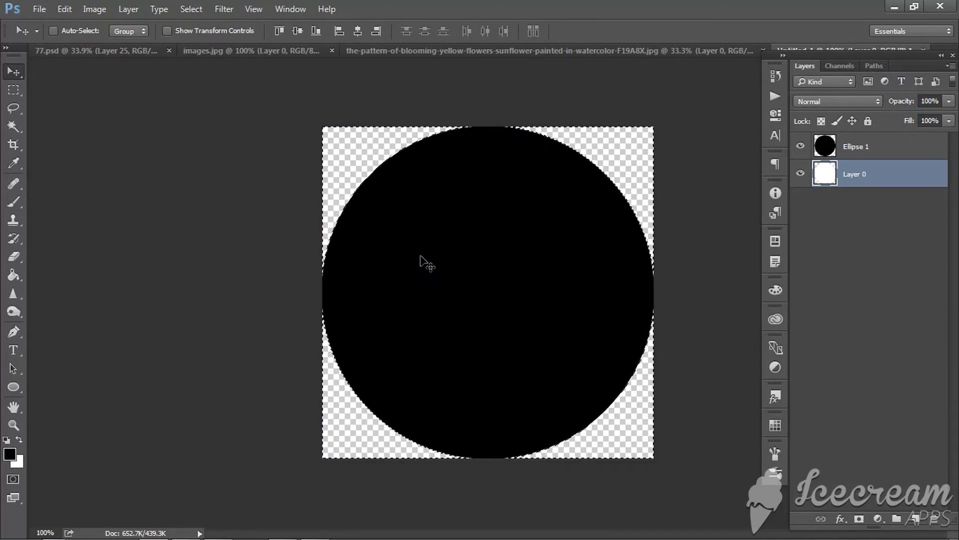
{"action": "left_click", "coordinate": [858, 148]}
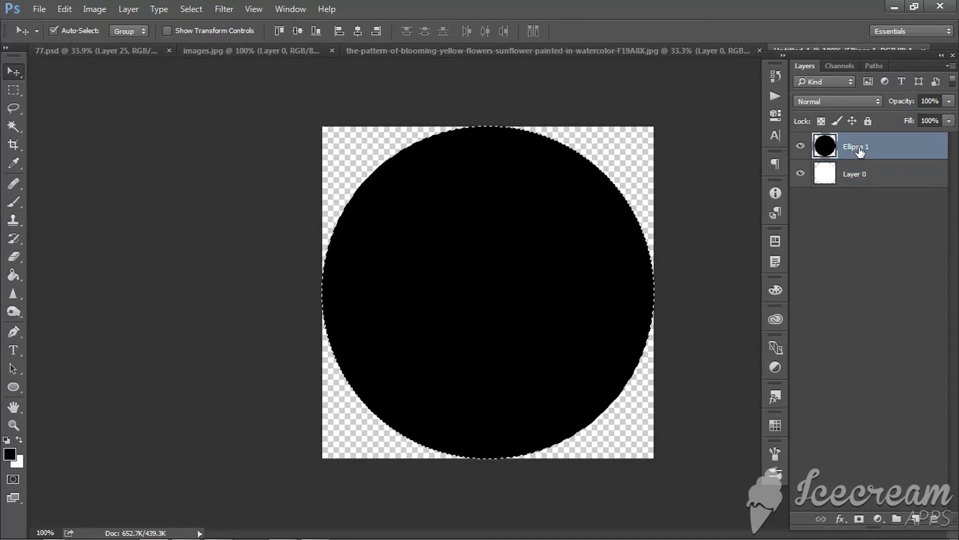
{"action": "key", "text": "ctrl+d"}
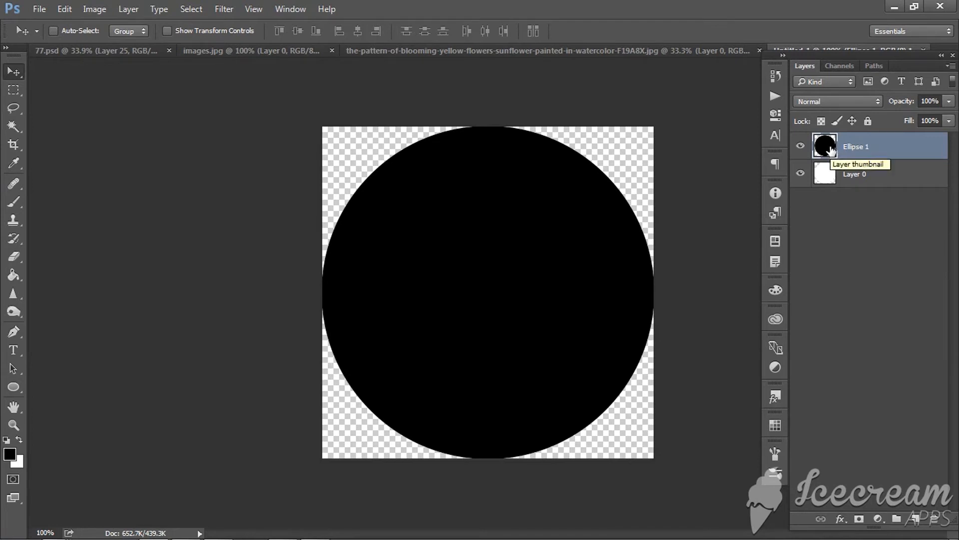
Step: Load the circle of the Ellipse 1 layer as a selection and fill it with white
{"action": "key", "text": "i"}
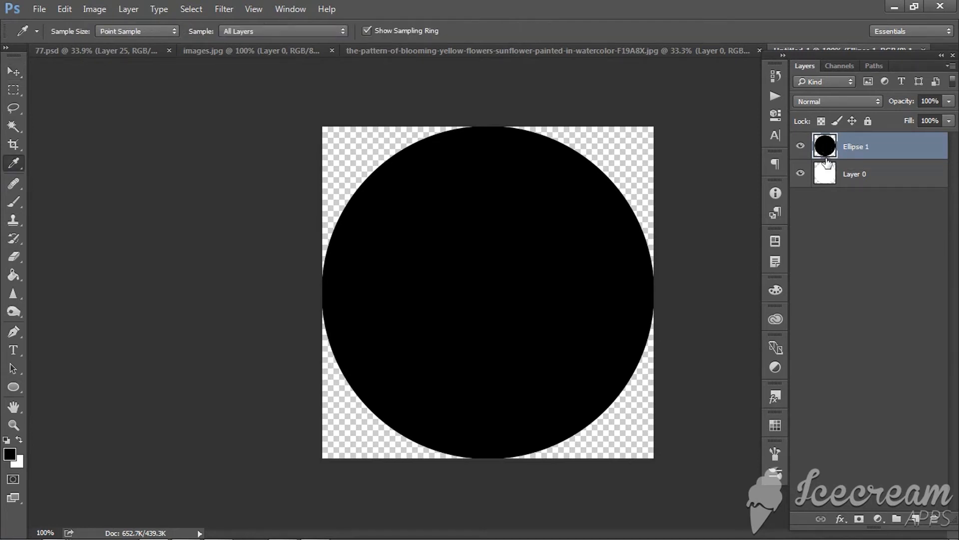
{"action": "left_click", "coordinate": [827, 150], "text": "ctrl"}
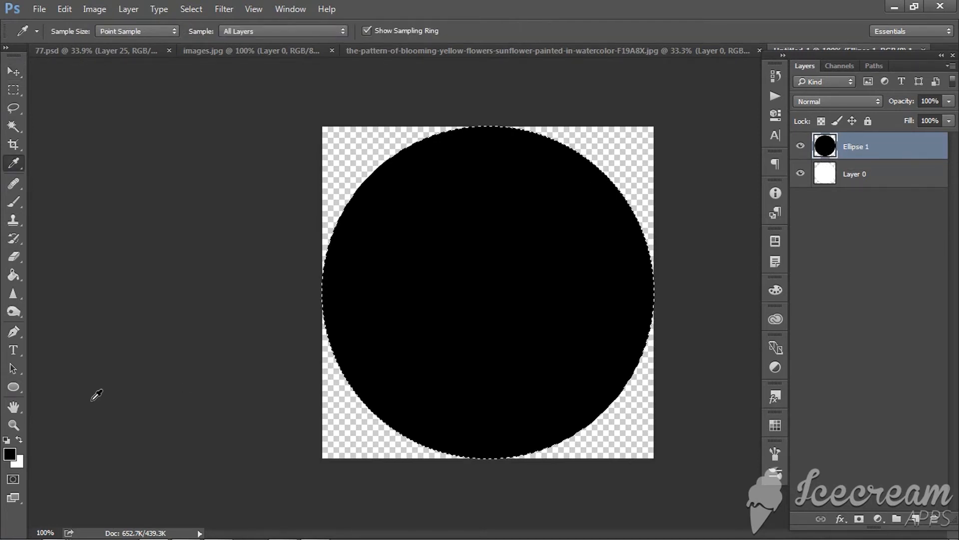
{"action": "left_click", "coordinate": [19, 441]}
{"action": "key", "text": "alt+BackSpace"}
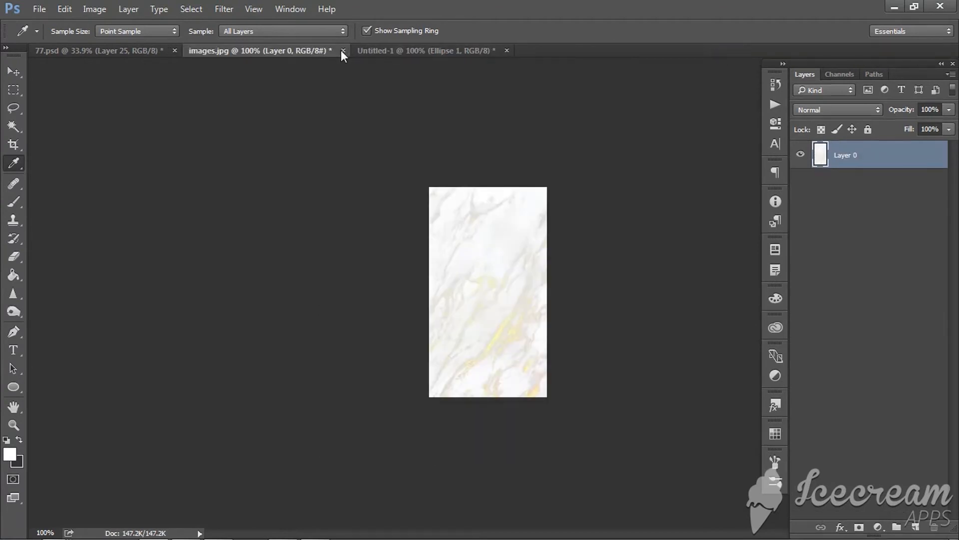
Step: Close images.jpg without saving and switch back to the 77.psd document
{"action": "left_click", "coordinate": [343, 51]}
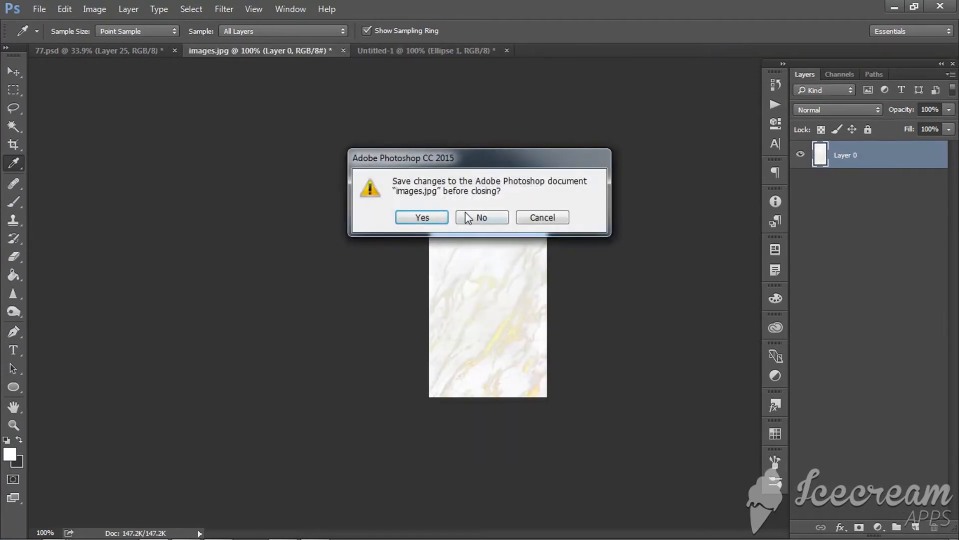
{"action": "left_click", "coordinate": [467, 218]}
{"action": "left_click", "coordinate": [143, 52]}
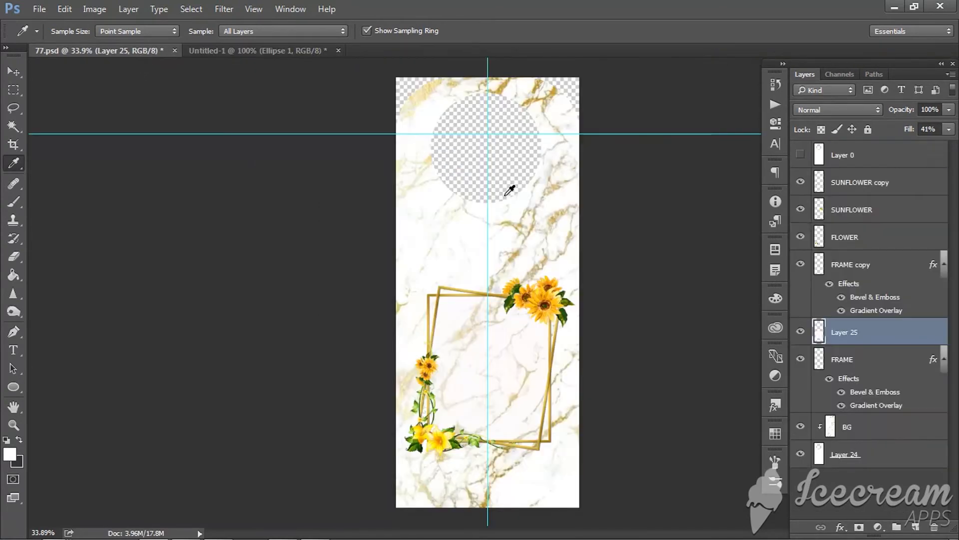
Step: Copy the BG marble layer from 77.psd into the Untitled-1 document
{"action": "left_click", "coordinate": [845, 359]}
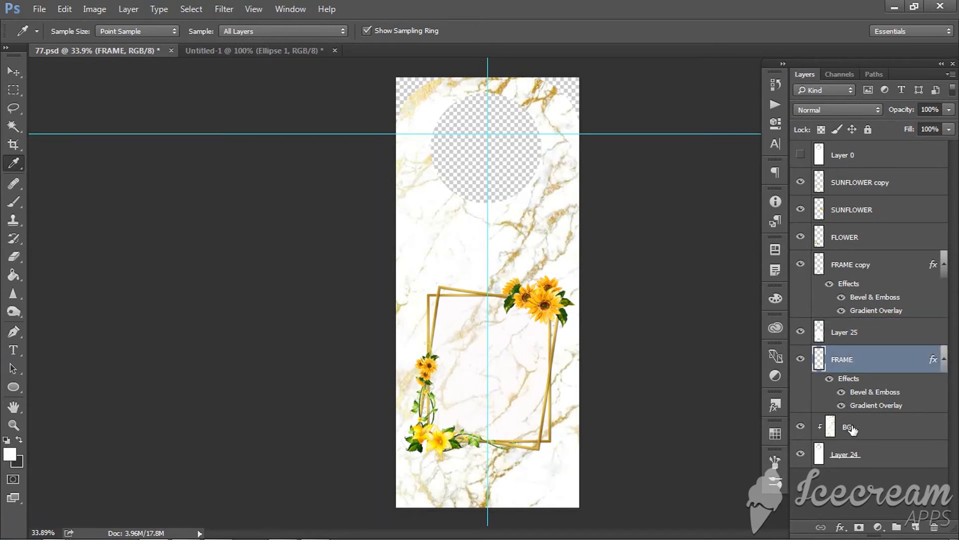
{"action": "left_click", "coordinate": [852, 429]}
{"action": "key", "text": "v"}
{"action": "left_click_drag", "start_coordinate": [539, 242], "coordinate": [299, 51]}
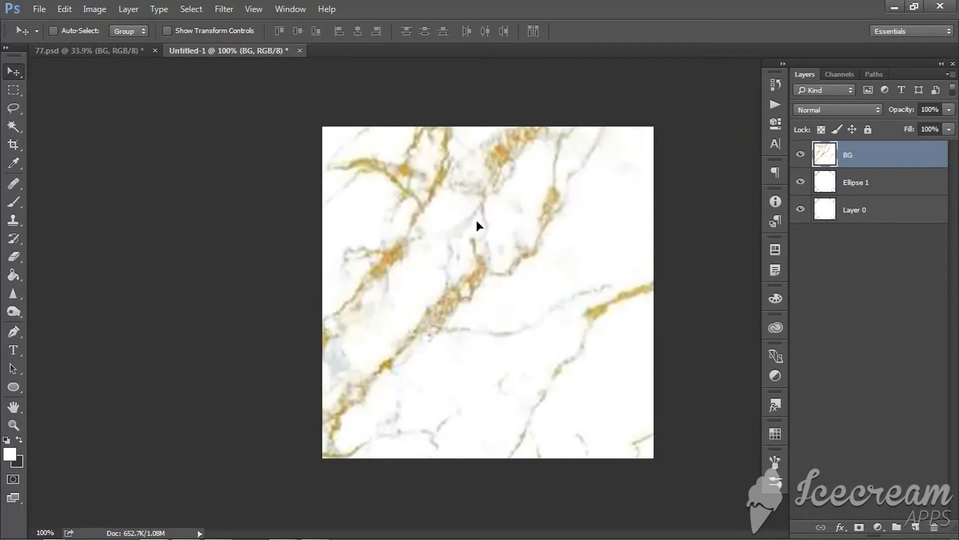
Step: Center the marble layer over the round sticker canvas and scale it proportionally to about 42%
{"action": "left_click_drag", "start_coordinate": [475, 220], "coordinate": [490, 223]}
{"action": "key", "text": "ctrl+t"}
{"action": "key", "text": "ctrl+0"}
{"action": "scroll", "coordinate": [497, 281], "scroll_direction": "down", "scroll_amount": 2}
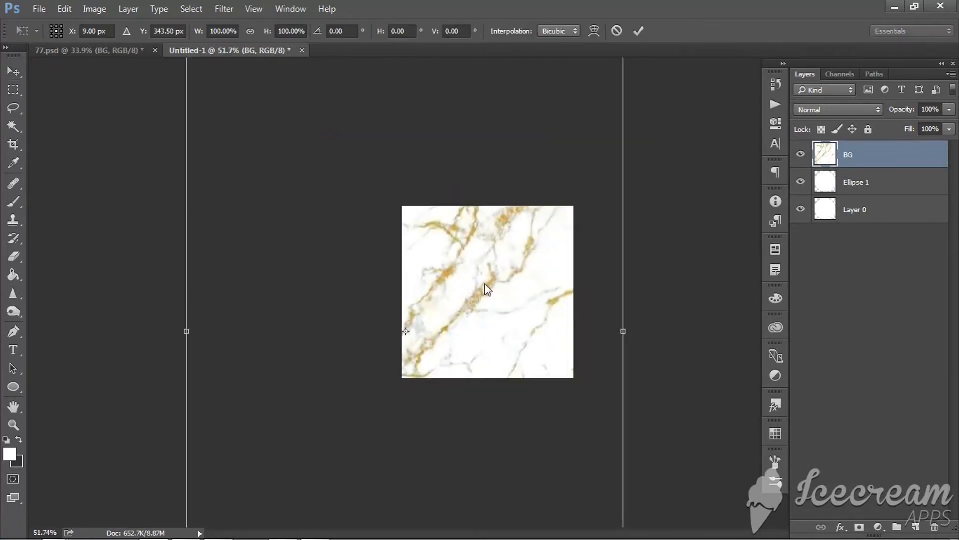
{"action": "left_click_drag", "start_coordinate": [488, 283], "coordinate": [557, 233]}
{"action": "scroll", "coordinate": [528, 248], "scroll_direction": "down", "scroll_amount": 2}
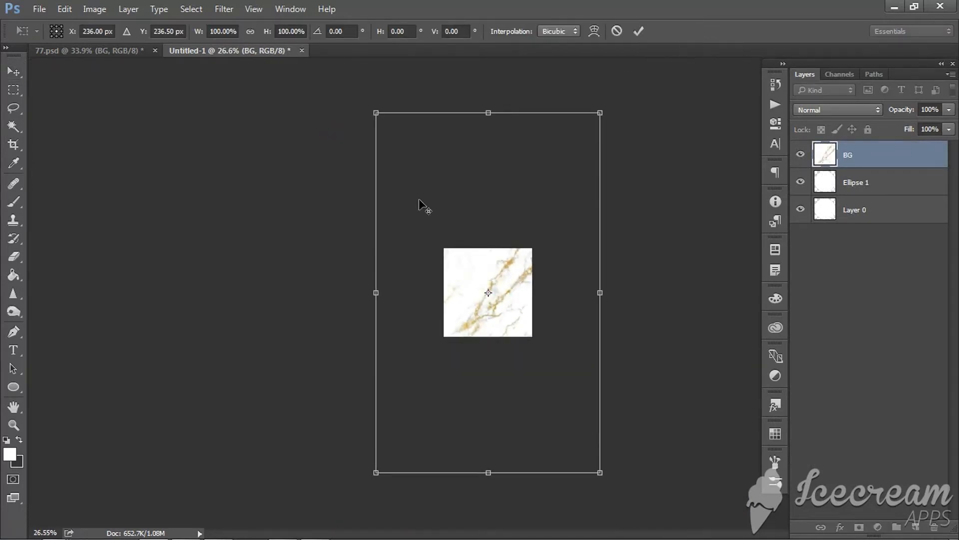
{"action": "left_click_drag", "start_coordinate": [369, 117], "coordinate": [447, 212]}
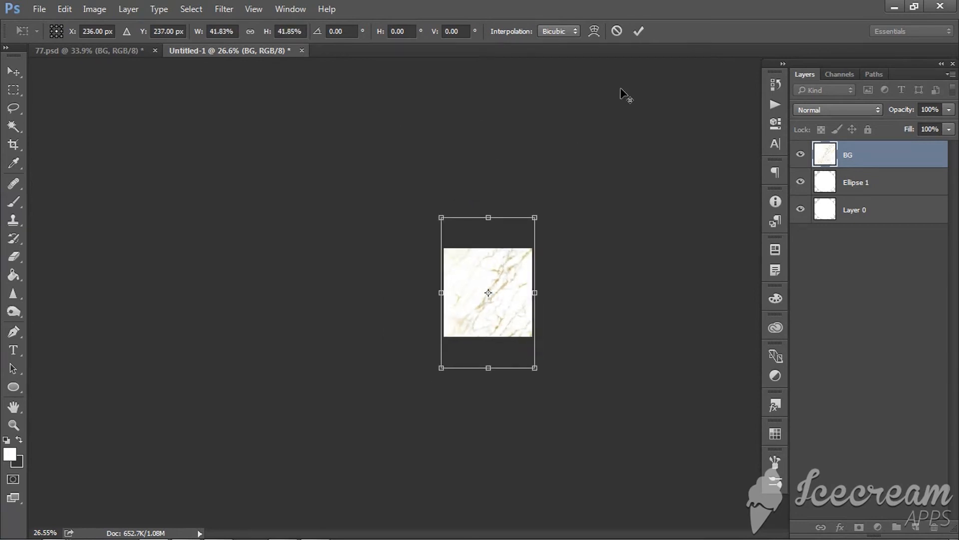
{"action": "left_click", "coordinate": [639, 31]}
Step: Clip the BG marble layer to the Ellipse 1 circle with a clipping mask
{"action": "right_click", "coordinate": [859, 158]}
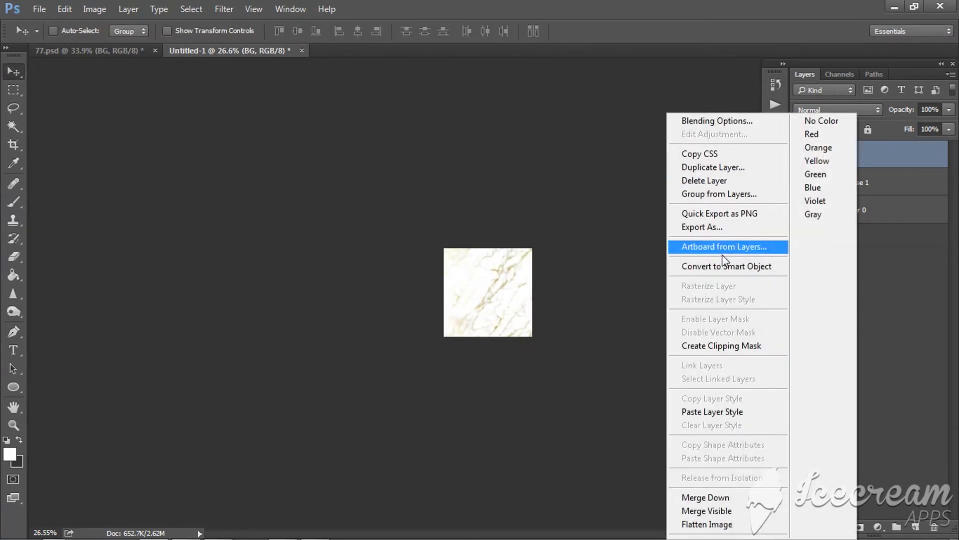
{"action": "left_click", "coordinate": [707, 346]}
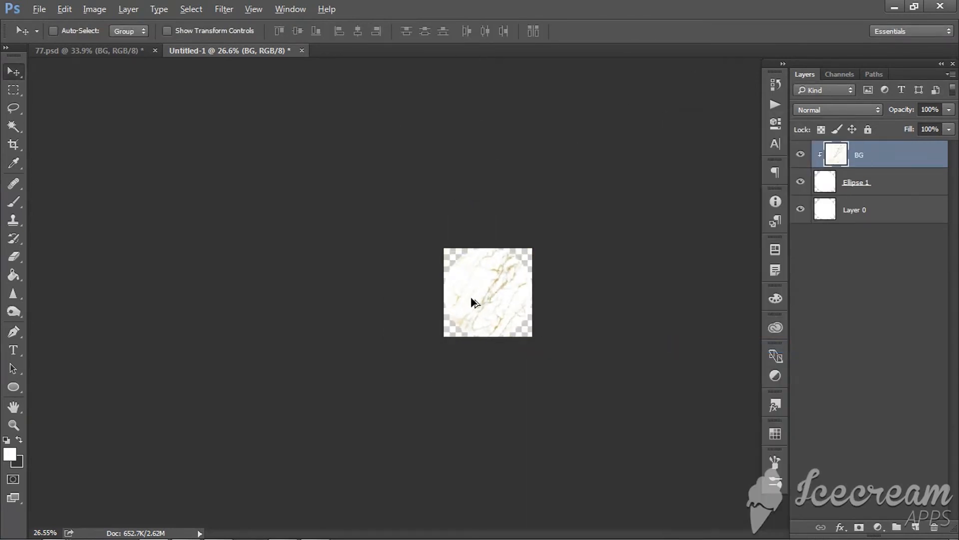
{"action": "scroll", "coordinate": [513, 300], "scroll_direction": "up", "scroll_amount": 8}
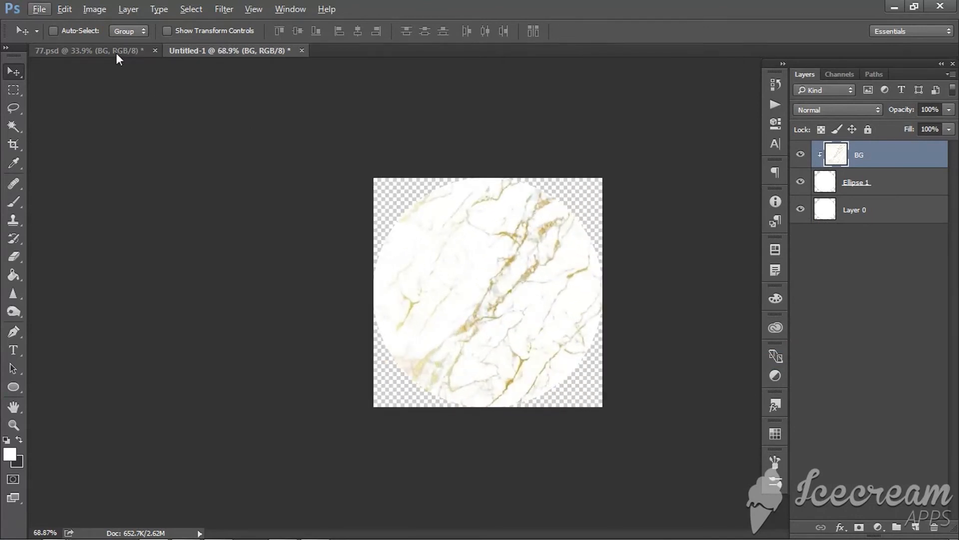
Step: Duplicate Ellipse 1 above the marble, clip BG to Ellipse 1 again, and load the copy's circle as a selection
{"action": "left_click", "coordinate": [22, 385]}
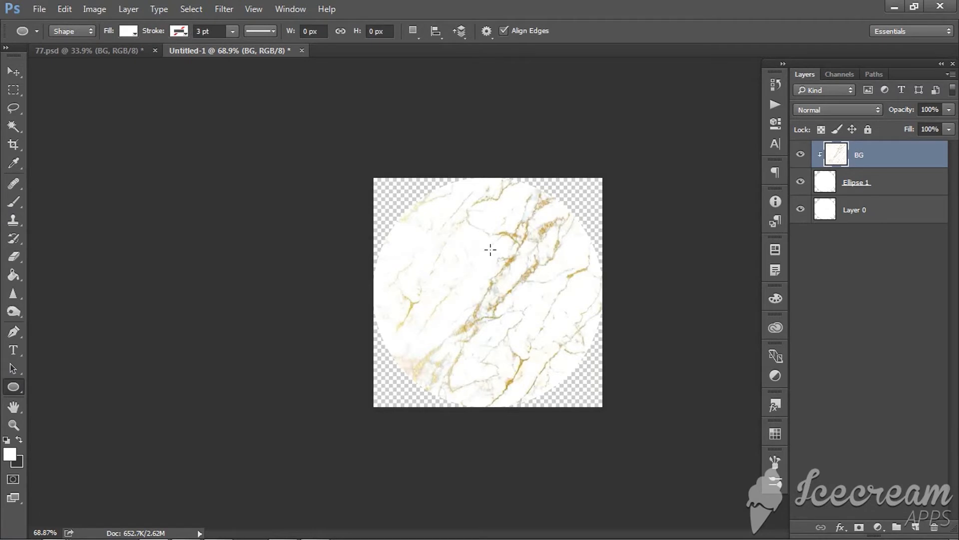
{"action": "left_click", "coordinate": [861, 185]}
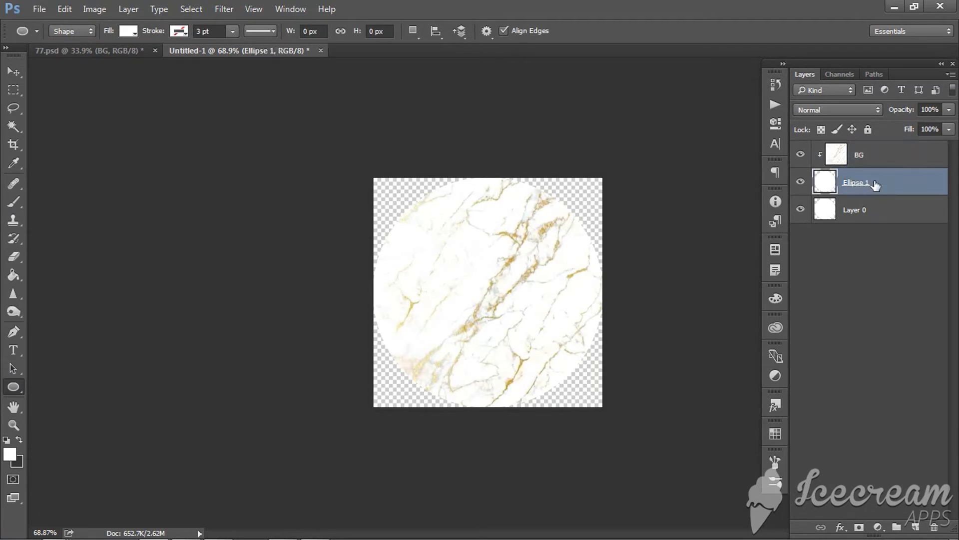
{"action": "key", "text": "ctrl+j"}
{"action": "left_click_drag", "start_coordinate": [864, 181], "coordinate": [870, 155]}
{"action": "right_click", "coordinate": [855, 182]}
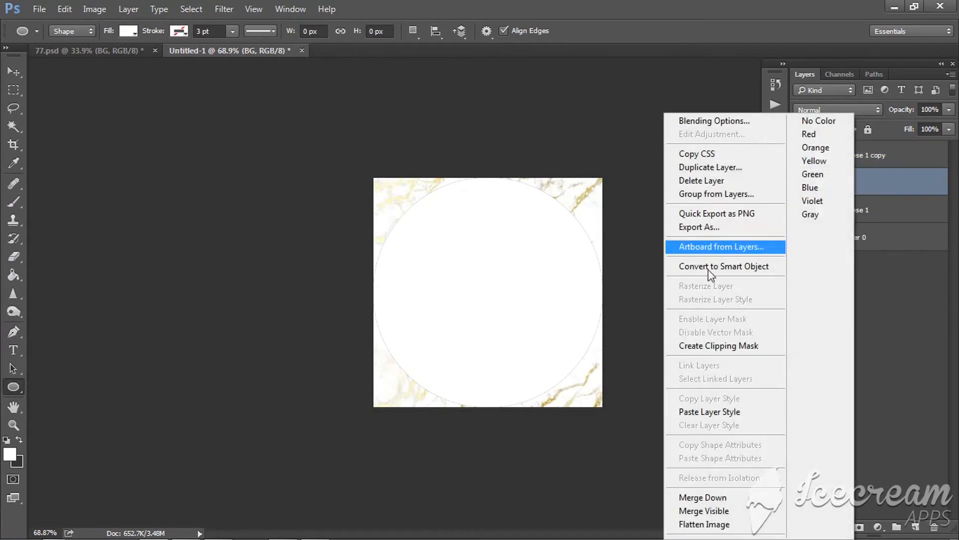
{"action": "left_click", "coordinate": [702, 344]}
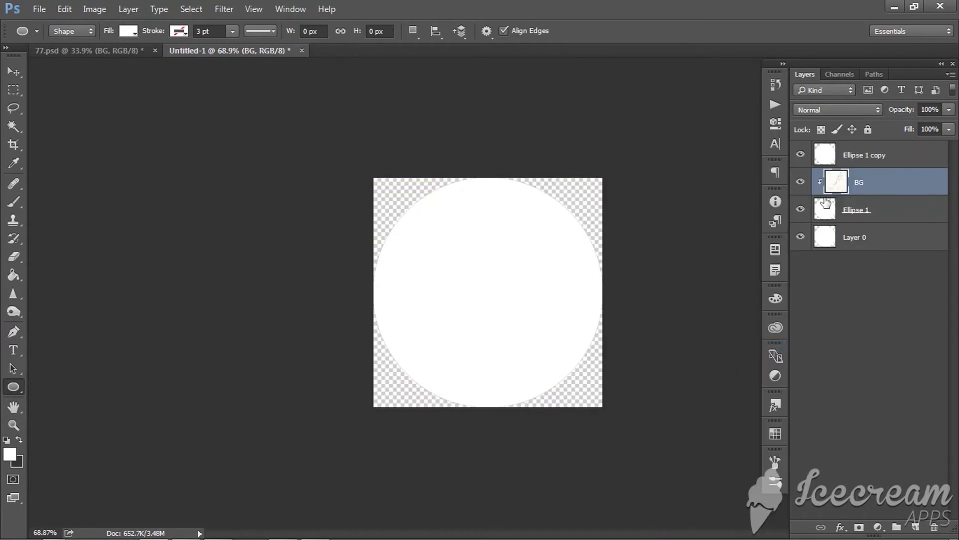
{"action": "left_click", "coordinate": [827, 159], "text": "ctrl"}
{"action": "key", "text": "Delete"}
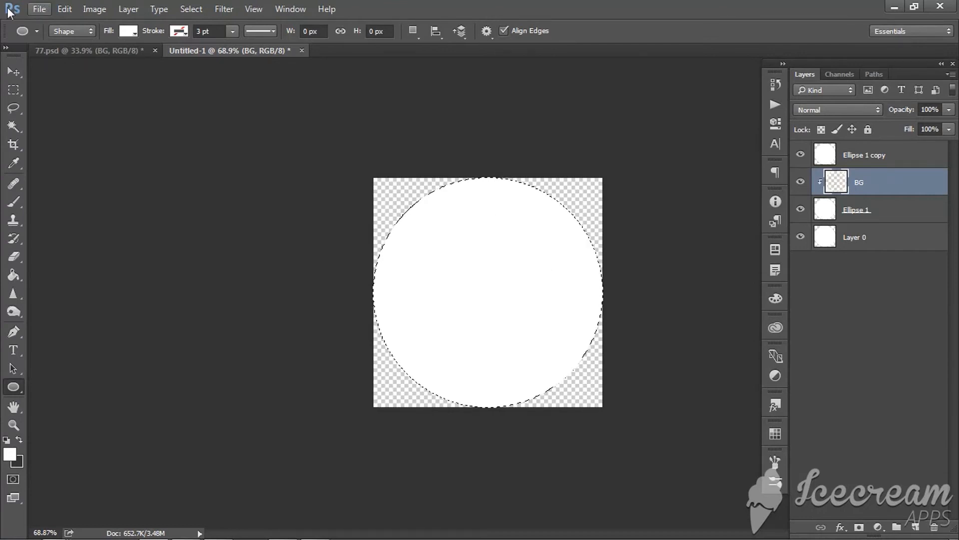
{"action": "left_click", "coordinate": [63, 9]}
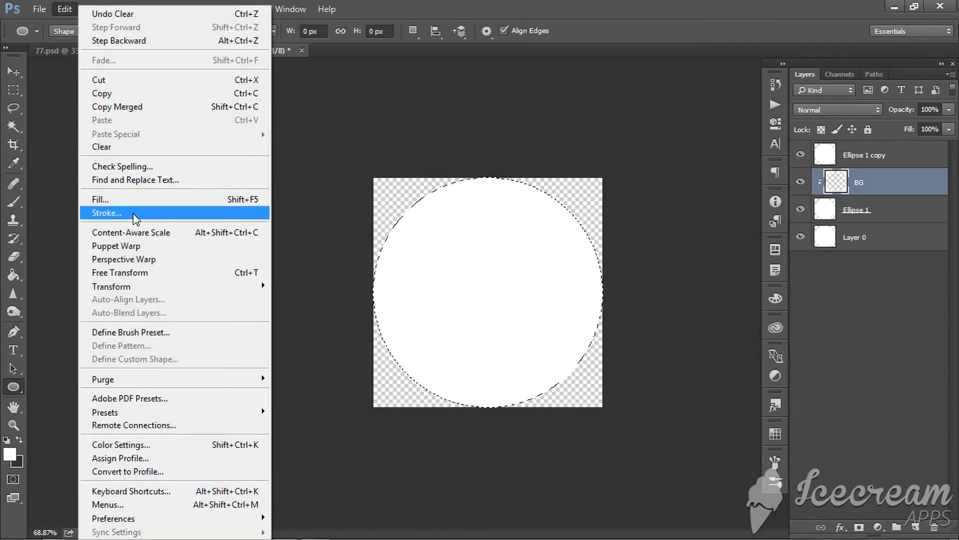
{"action": "left_click", "coordinate": [134, 218]}
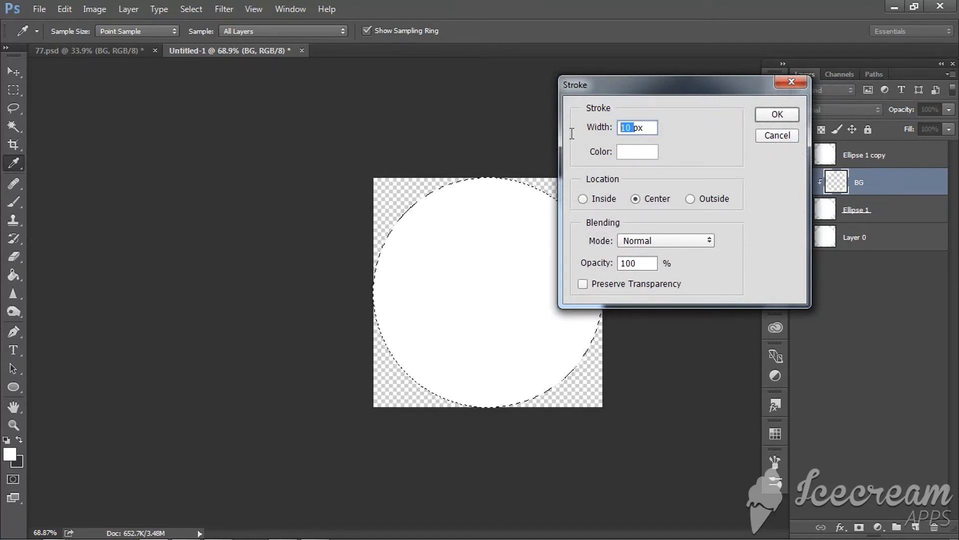
{"action": "left_click", "coordinate": [583, 198]}
{"action": "left_click_drag", "start_coordinate": [633, 129], "coordinate": [565, 132]}
{"action": "type", "text": "4"}
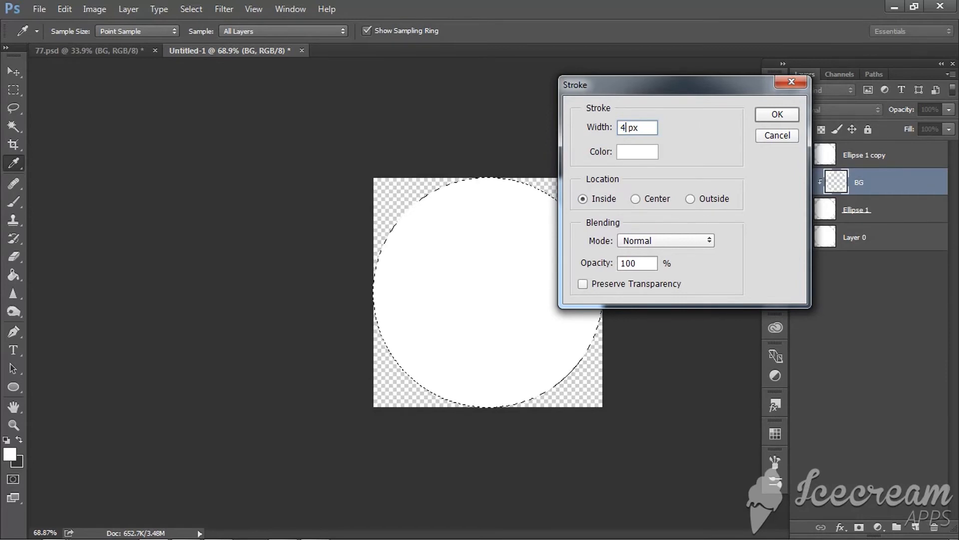
{"action": "left_click", "coordinate": [798, 115]}
{"action": "key", "text": "u"}
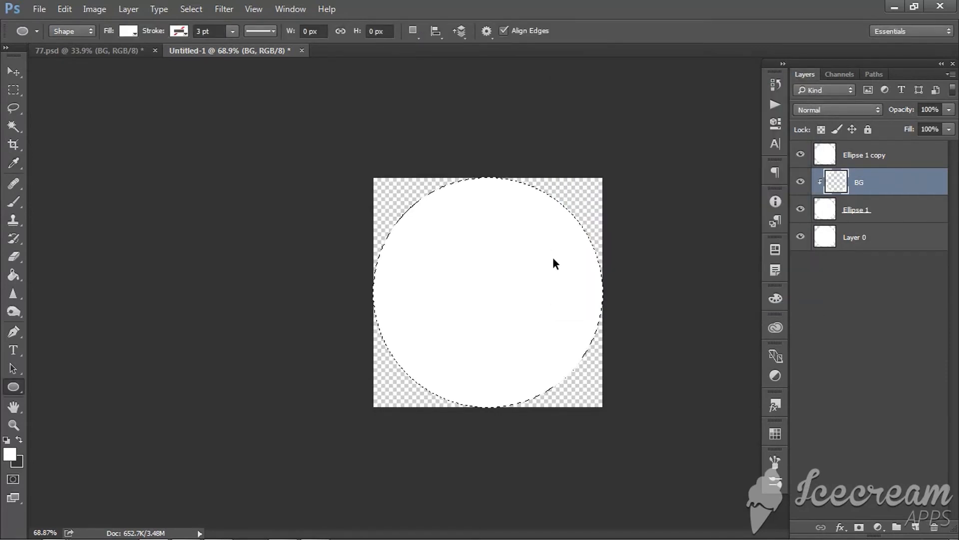
Step: Clear the white fill of Ellipse 1 copy, stroke the circle selection with a 2 px white inside line, and deselect
{"action": "left_click", "coordinate": [867, 154]}
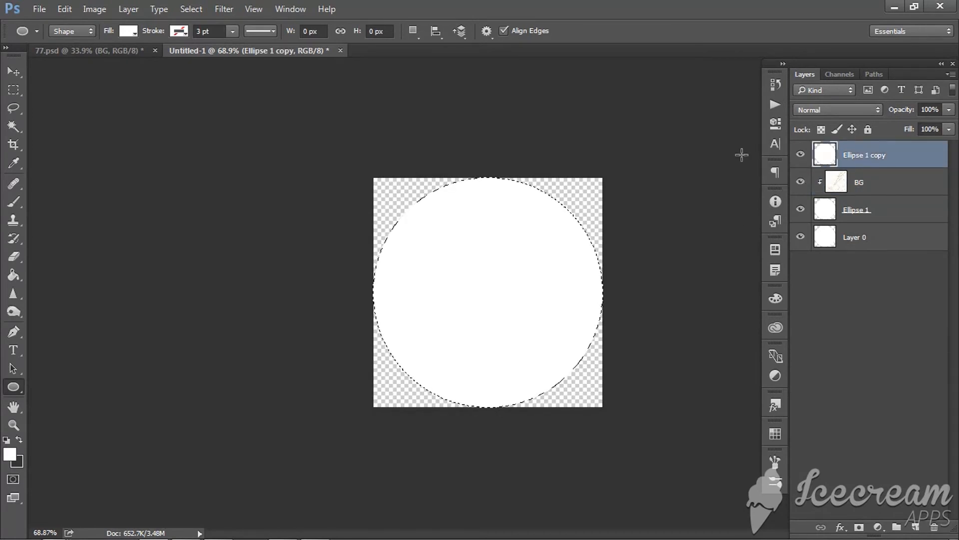
{"action": "key", "text": "Delete"}
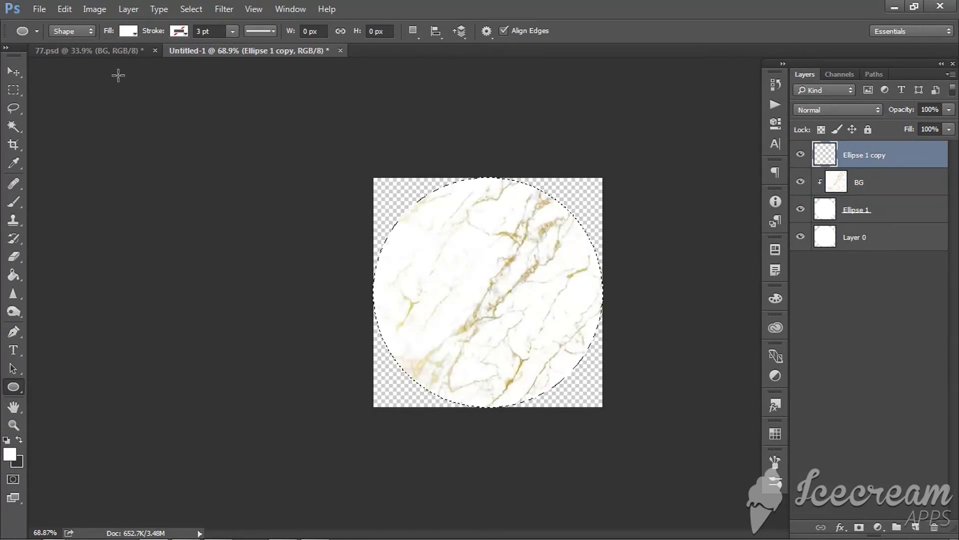
{"action": "left_click", "coordinate": [65, 9]}
{"action": "left_click", "coordinate": [104, 213]}
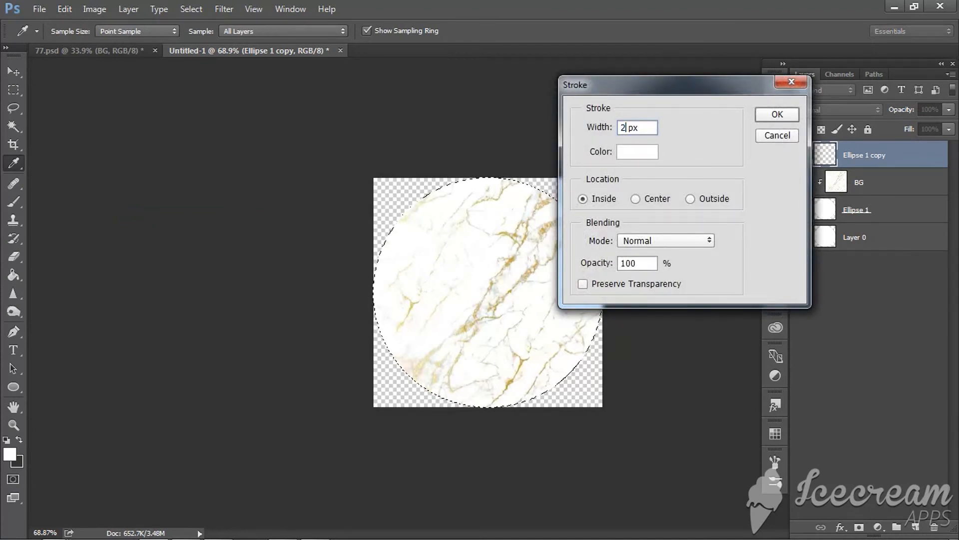
{"action": "left_click", "coordinate": [778, 114]}
{"action": "key", "text": "u"}
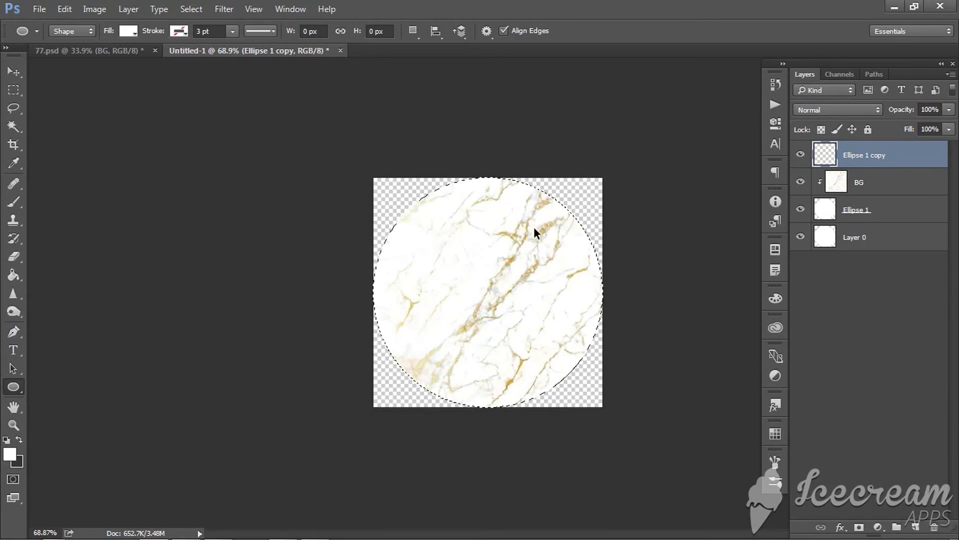
{"action": "key", "text": "ctrl+d"}
Step: Apply a gold Gradient Overlay to the ring on the Ellipse 1 copy layer
{"action": "right_click", "coordinate": [883, 155]}
{"action": "left_click", "coordinate": [720, 120]}
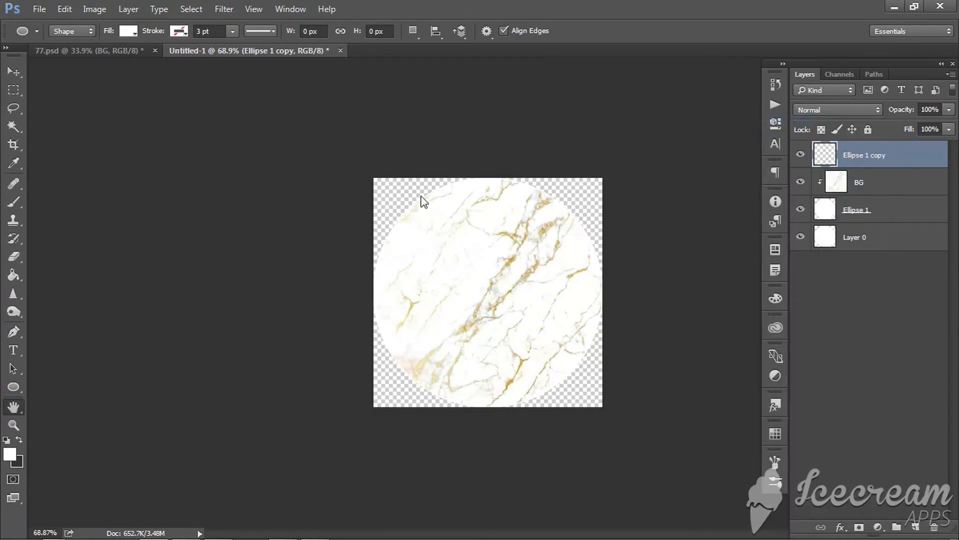
{"action": "left_click_drag", "start_coordinate": [438, 93], "coordinate": [649, 93]}
{"action": "left_click", "coordinate": [485, 296]}
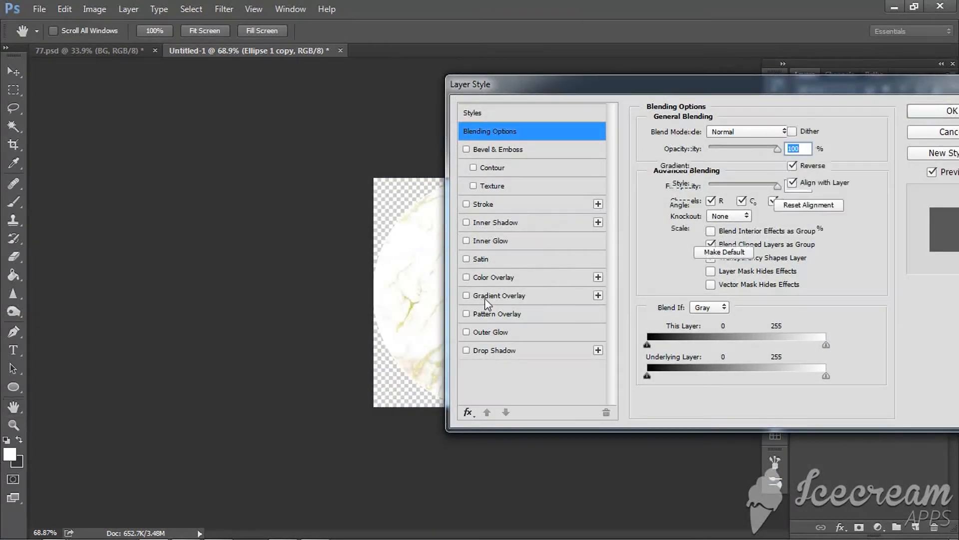
{"action": "left_click", "coordinate": [937, 113]}
Step: Scale the gold ring down evenly around its center so it sits inside the marble circle's edge
{"action": "left_click", "coordinate": [14, 72]}
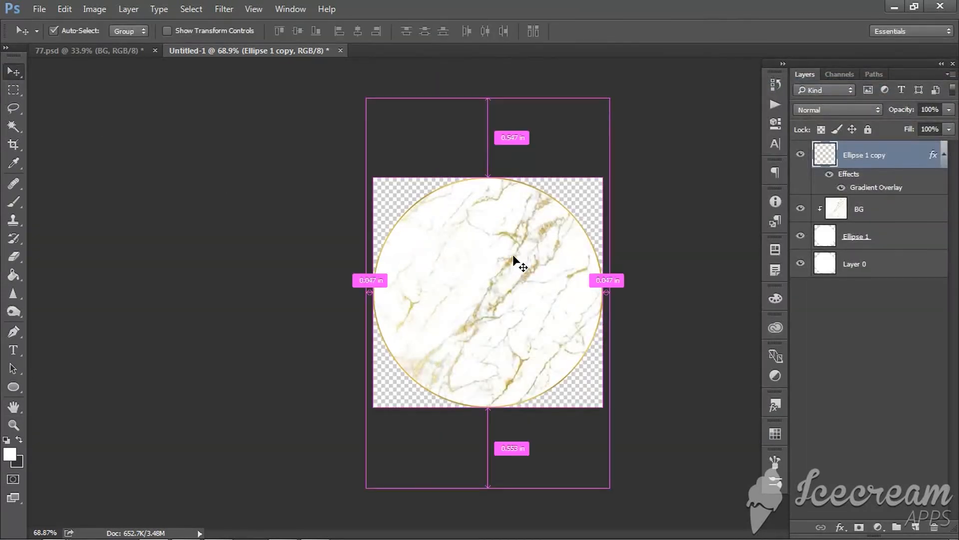
{"action": "key", "text": "ctrl+t"}
{"action": "left_click_drag", "start_coordinate": [374, 176], "coordinate": [389, 193]}
{"action": "left_click", "coordinate": [638, 32]}
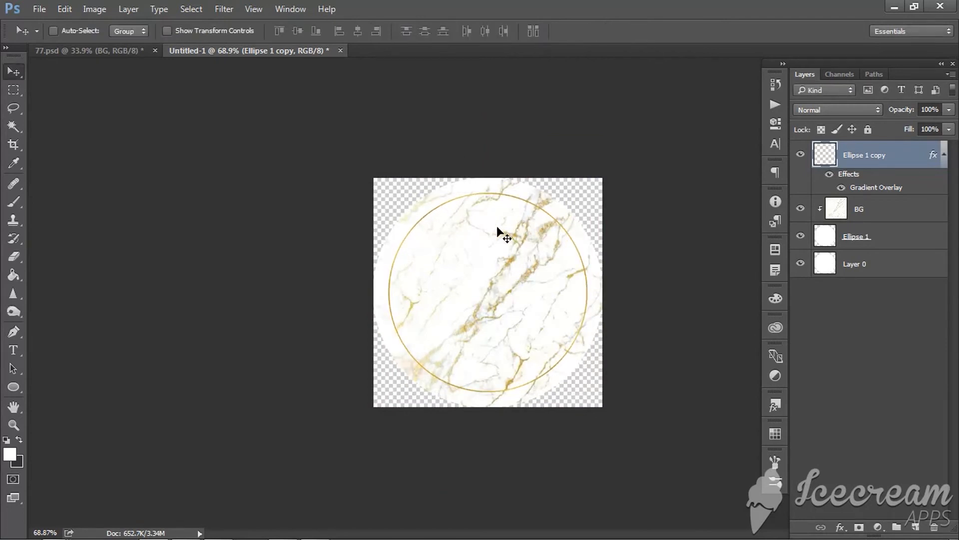
Step: Duplicate the gold ring slightly above the original, and scale both rings down together within the marble circle
{"action": "left_click_drag", "start_coordinate": [494, 223], "coordinate": [504, 218]}
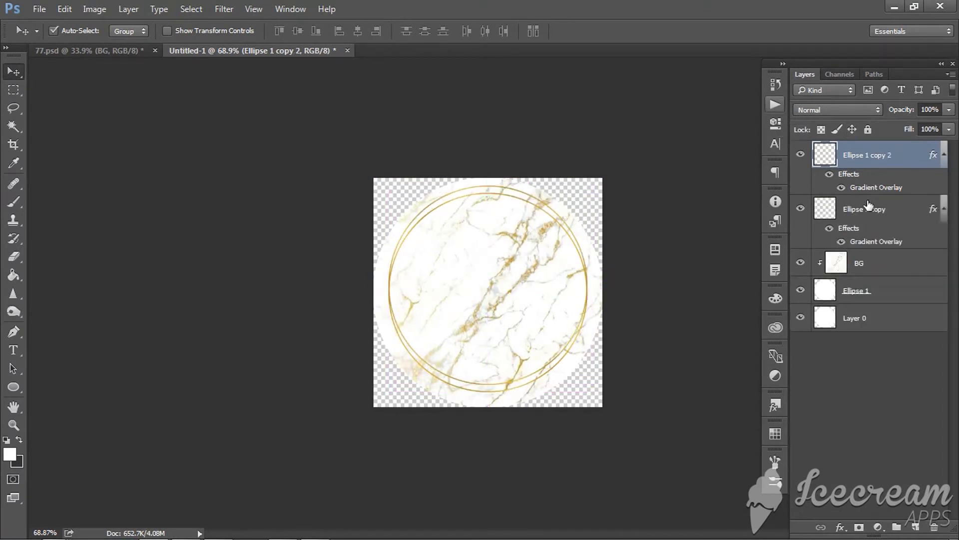
{"action": "left_click", "coordinate": [848, 208], "text": "ctrl"}
{"action": "key", "text": "ctrl+t"}
{"action": "left_click_drag", "start_coordinate": [517, 223], "coordinate": [516, 227]}
{"action": "left_click_drag", "start_coordinate": [392, 191], "coordinate": [398, 199]}
{"action": "left_click", "coordinate": [639, 31]}
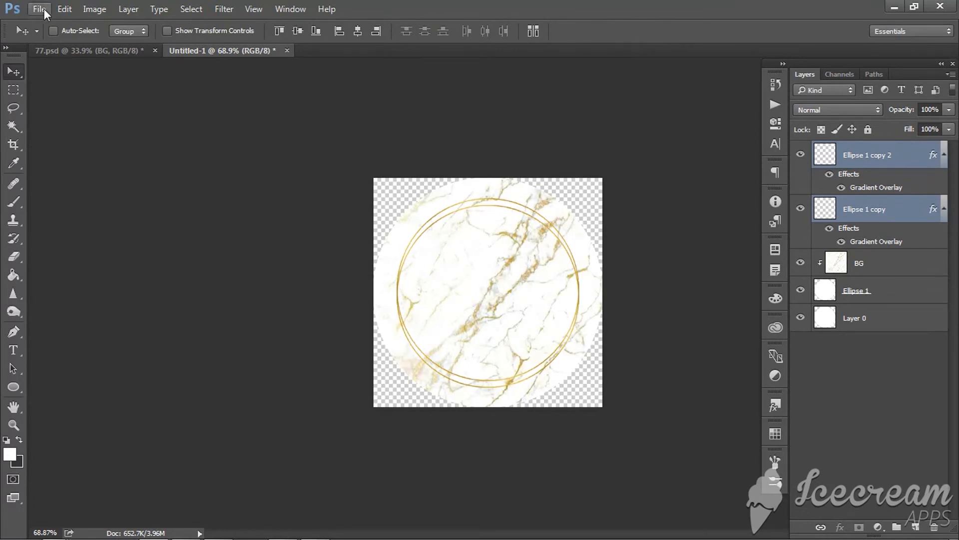
Step: Copy the SUNFLOWER layer from 77.psd into the Untitled-1 document
{"action": "left_click", "coordinate": [80, 49]}
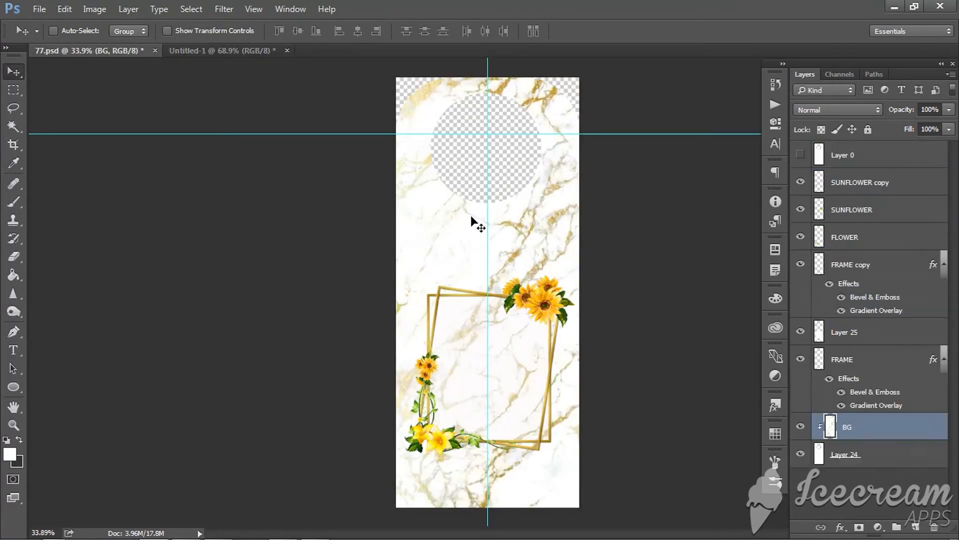
{"action": "right_click", "coordinate": [559, 296]}
{"action": "left_click", "coordinate": [533, 303]}
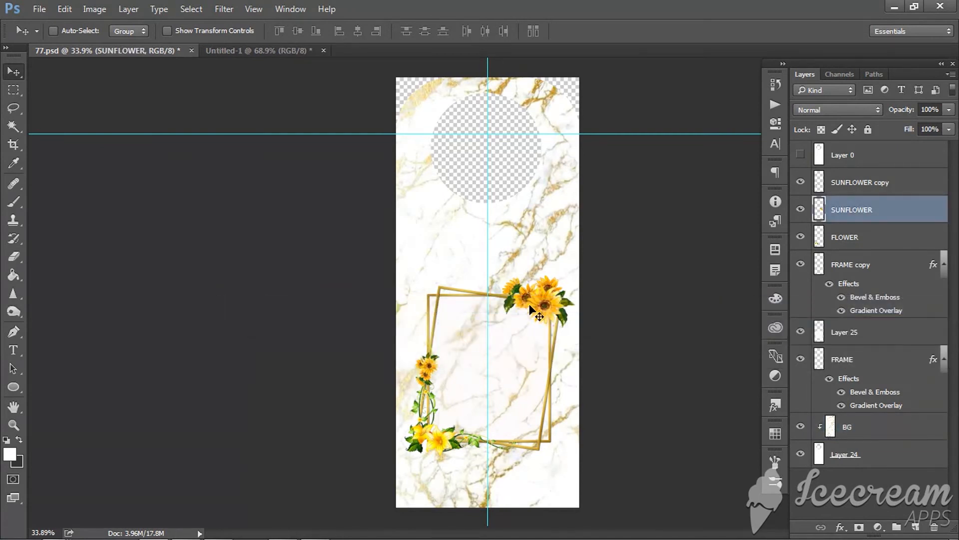
{"action": "left_click_drag", "start_coordinate": [529, 304], "coordinate": [517, 356]}
Step: Flip the sunflowers vertically, scale them to about 52%, and place them over the lower part of the gold rings
{"action": "key", "text": "ctrl+t"}
{"action": "right_click", "coordinate": [511, 374]}
{"action": "left_click", "coordinate": [519, 344]}
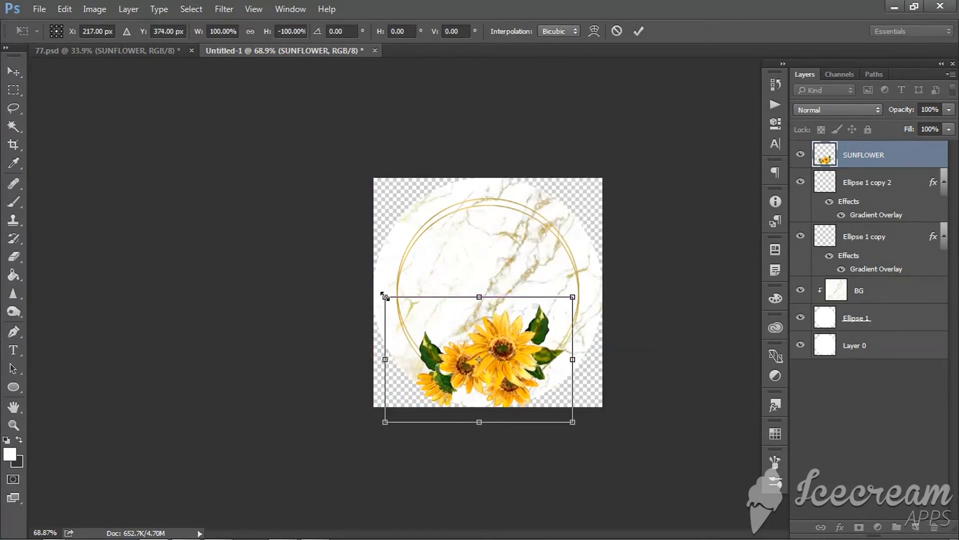
{"action": "left_click_drag", "start_coordinate": [385, 297], "coordinate": [428, 328]}
{"action": "left_click_drag", "start_coordinate": [496, 359], "coordinate": [503, 380]}
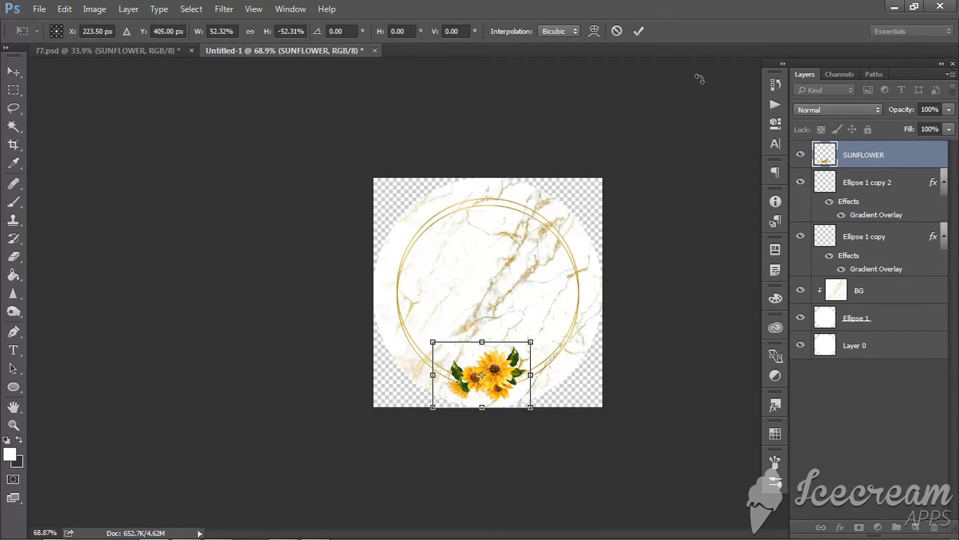
{"action": "left_click", "coordinate": [639, 31]}
Step: Copy the FLOWER layer with the yellow blossoms and vine from 77.psd into the Untitled-1 document
{"action": "left_click", "coordinate": [96, 54]}
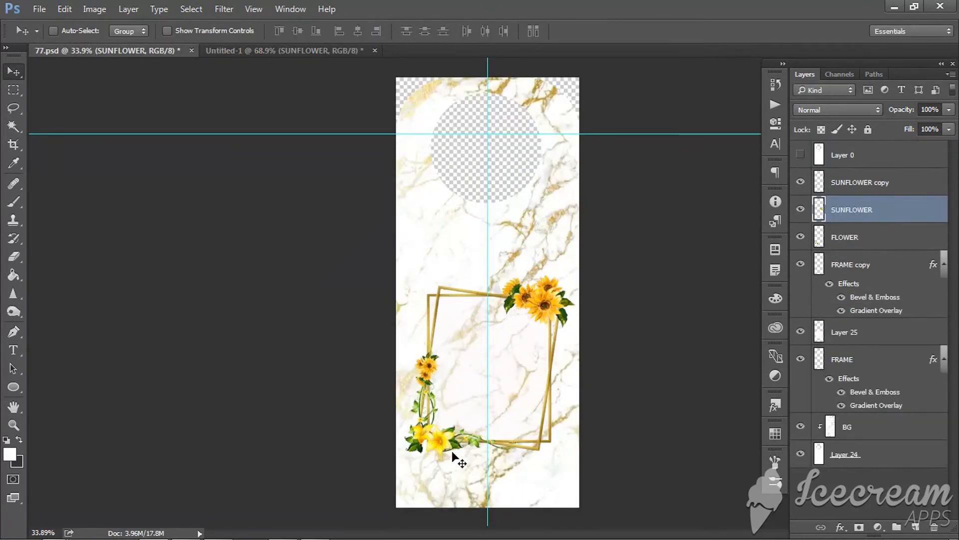
{"action": "right_click", "coordinate": [438, 442]}
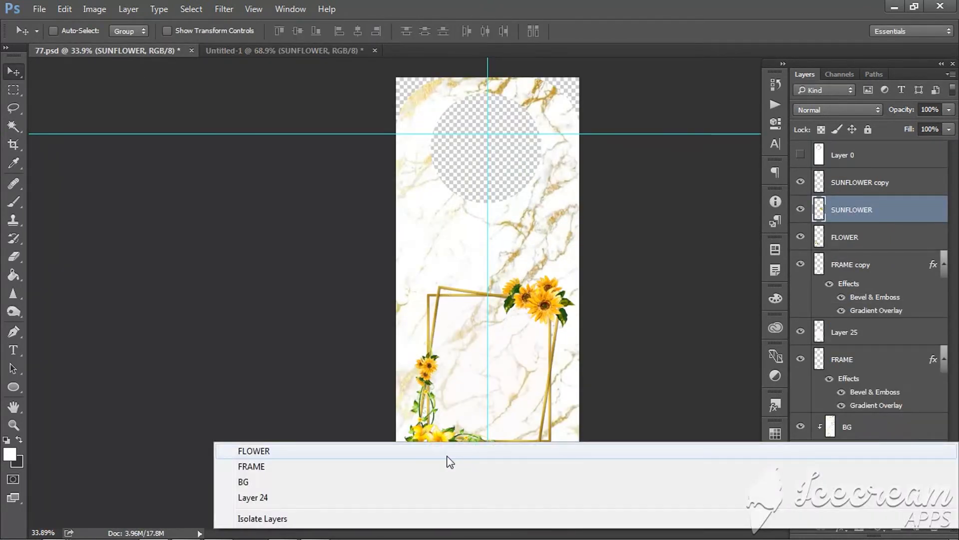
{"action": "left_click", "coordinate": [415, 454]}
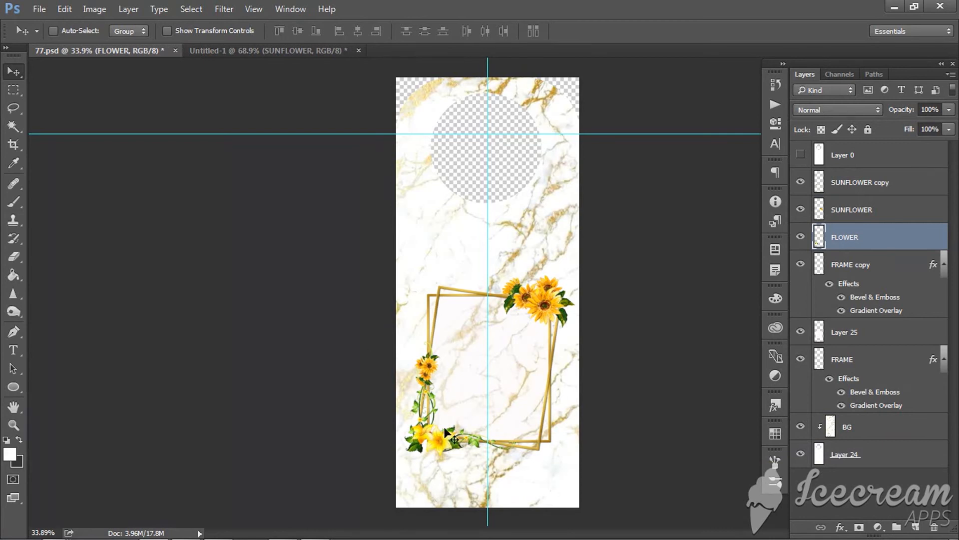
{"action": "left_click_drag", "start_coordinate": [446, 434], "coordinate": [446, 363]}
Step: Scale the FLOWER layer to about 56%, rotate it onto the lower-left part of the rings, and stack the SUNFLOWER layer above it
{"action": "key", "text": "ctrl+t"}
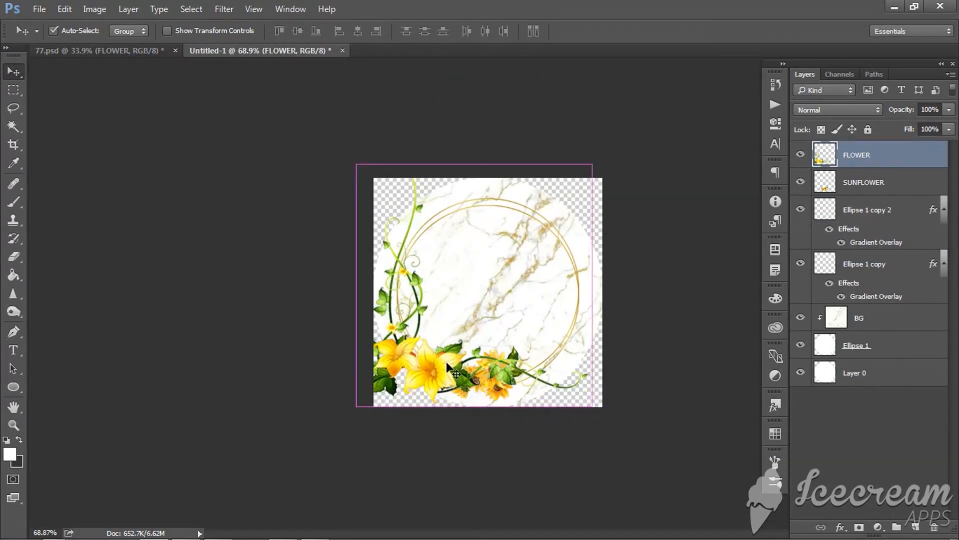
{"action": "left_click_drag", "start_coordinate": [357, 164], "coordinate": [408, 218]}
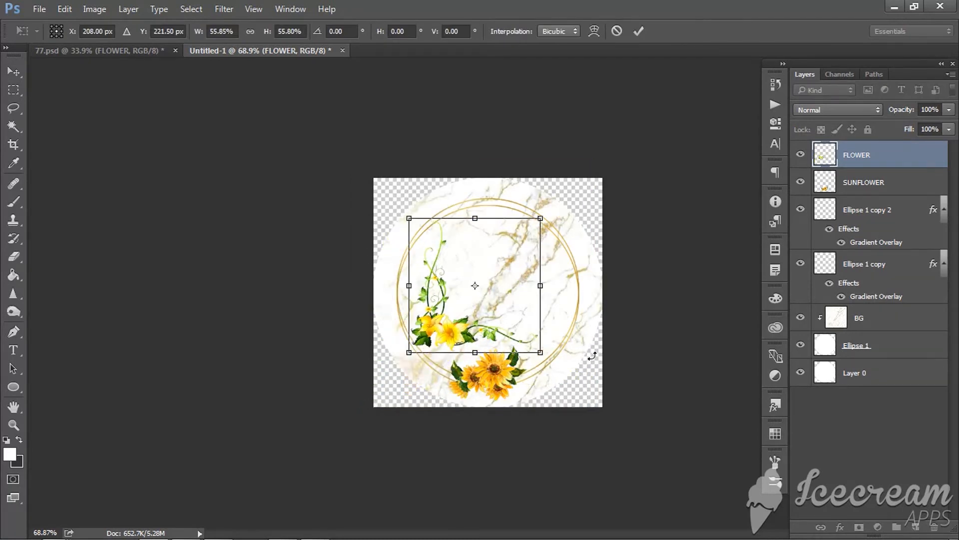
{"action": "left_click_drag", "start_coordinate": [582, 355], "coordinate": [598, 310]}
{"action": "left_click_drag", "start_coordinate": [516, 315], "coordinate": [493, 351]}
{"action": "left_click", "coordinate": [639, 31]}
{"action": "left_click_drag", "start_coordinate": [864, 182], "coordinate": [863, 150]}
{"action": "left_click_drag", "start_coordinate": [411, 363], "coordinate": [443, 357]}
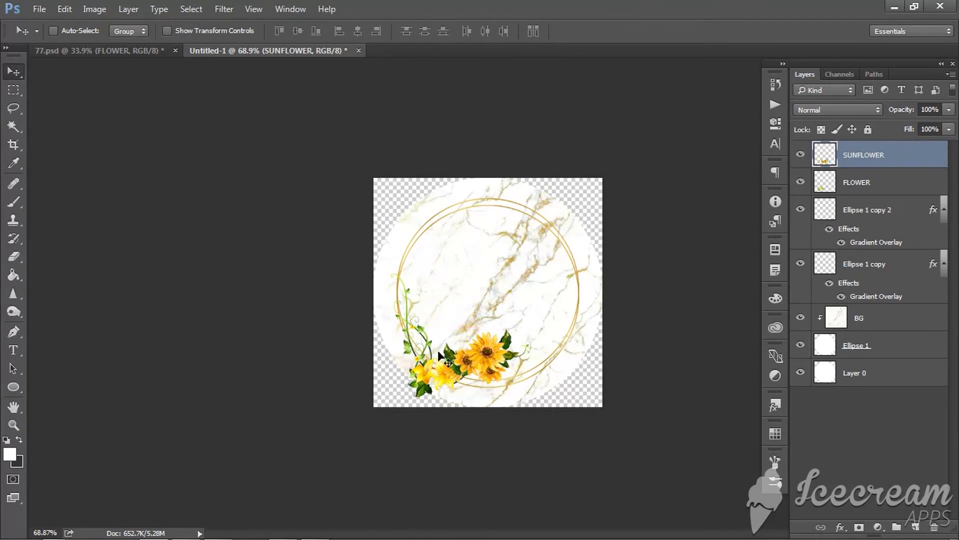
Step: Rotate and reposition the FLOWER layer so its vine follows the lower-left curve of the rings beside the sunflowers
{"action": "right_click", "coordinate": [443, 380]}
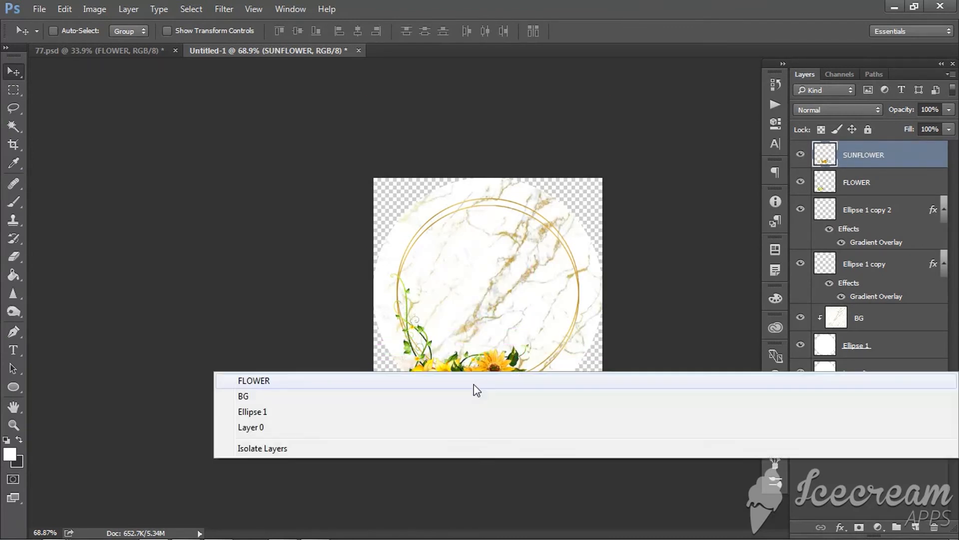
{"action": "left_click", "coordinate": [474, 383]}
{"action": "key", "text": "ctrl+t"}
{"action": "left_click_drag", "start_coordinate": [553, 268], "coordinate": [574, 269]}
{"action": "mouse_move", "coordinate": [498, 299]}
{"action": "left_mouse_down"}
{"action": "mouse_move", "coordinate": [487, 300]}
{"action": "mouse_move", "coordinate": [511, 300]}
{"action": "mouse_move", "coordinate": [494, 291]}
{"action": "mouse_move", "coordinate": [492, 301]}
{"action": "left_mouse_up"}
{"action": "left_click_drag", "start_coordinate": [552, 260], "coordinate": [564, 281]}
{"action": "mouse_move", "coordinate": [501, 291]}
{"action": "left_mouse_down"}
{"action": "mouse_move", "coordinate": [508, 281]}
{"action": "mouse_move", "coordinate": [499, 282]}
{"action": "mouse_move", "coordinate": [504, 297]}
{"action": "mouse_move", "coordinate": [496, 290]}
{"action": "left_mouse_up"}
{"action": "left_click", "coordinate": [637, 32]}
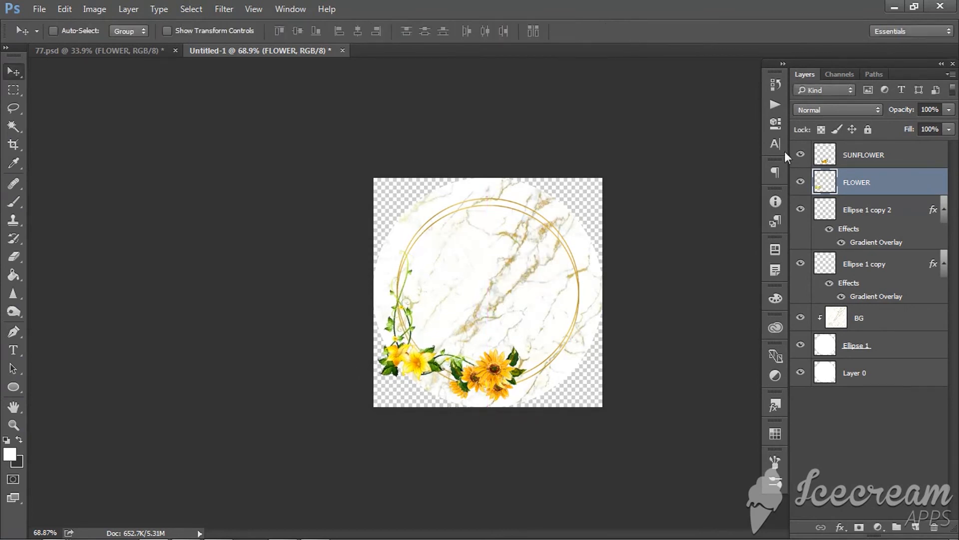
Step: Move the FLOWER layer directly above BG, clip it to the marble circle, and nudge the blossoms inward
{"action": "left_click_drag", "start_coordinate": [872, 193], "coordinate": [871, 289]}
{"action": "right_click", "coordinate": [864, 290]}
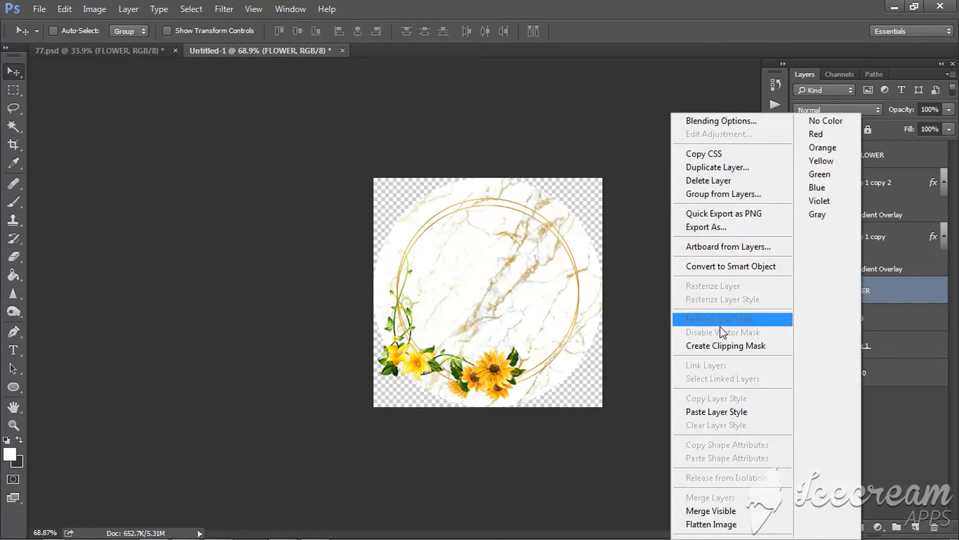
{"action": "left_click", "coordinate": [725, 343]}
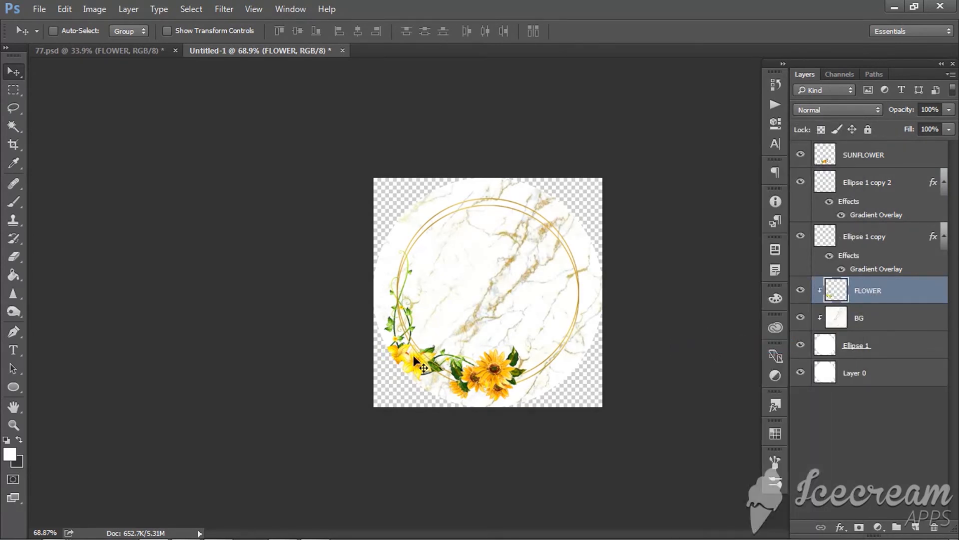
{"action": "mouse_move", "coordinate": [412, 354]}
{"action": "left_mouse_down"}
{"action": "mouse_move", "coordinate": [422, 350]}
{"action": "mouse_move", "coordinate": [423, 360]}
{"action": "left_mouse_up"}
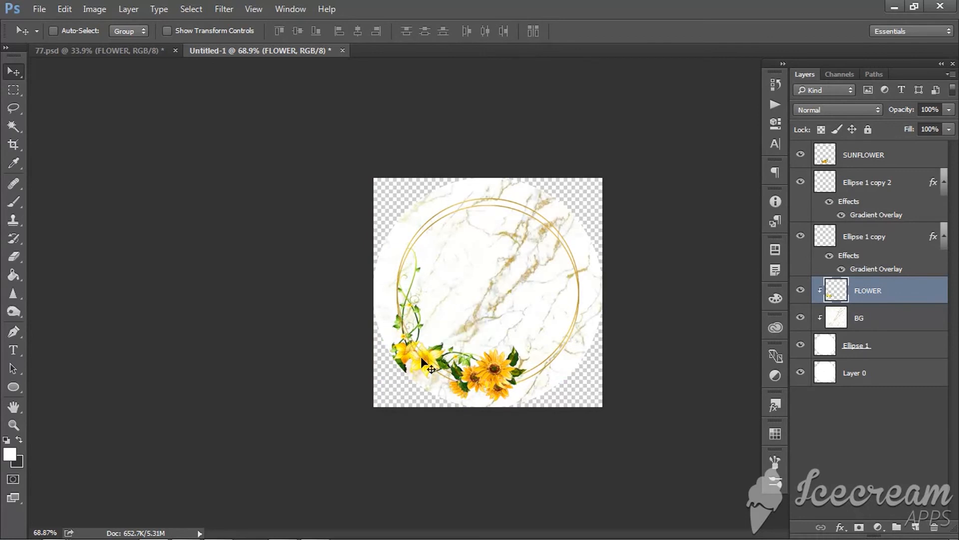
{"action": "key", "text": "ctrl+alt+0"}
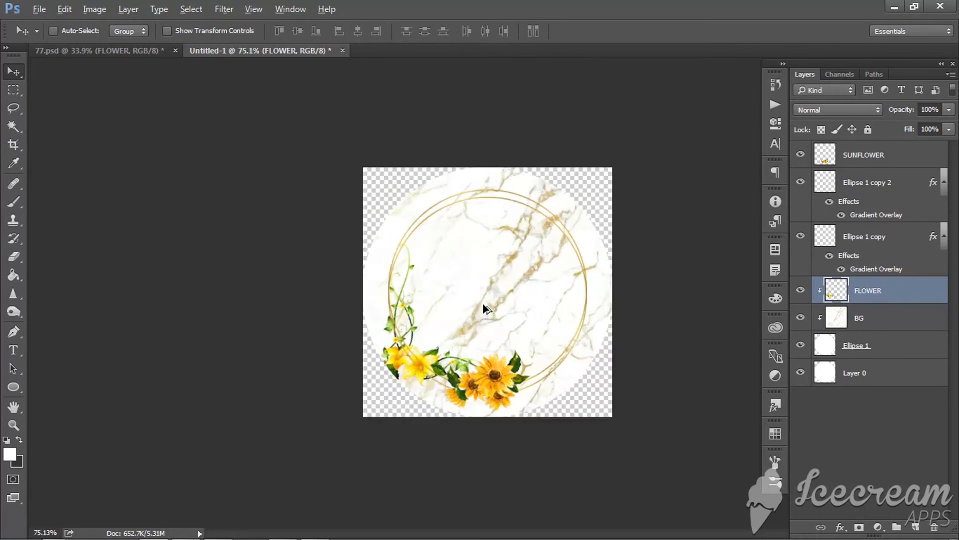
Step: Add a new layer above Ellipse 1 copy and select the interior of that gold ring with the Magic Wand
{"action": "left_click", "coordinate": [812, 241]}
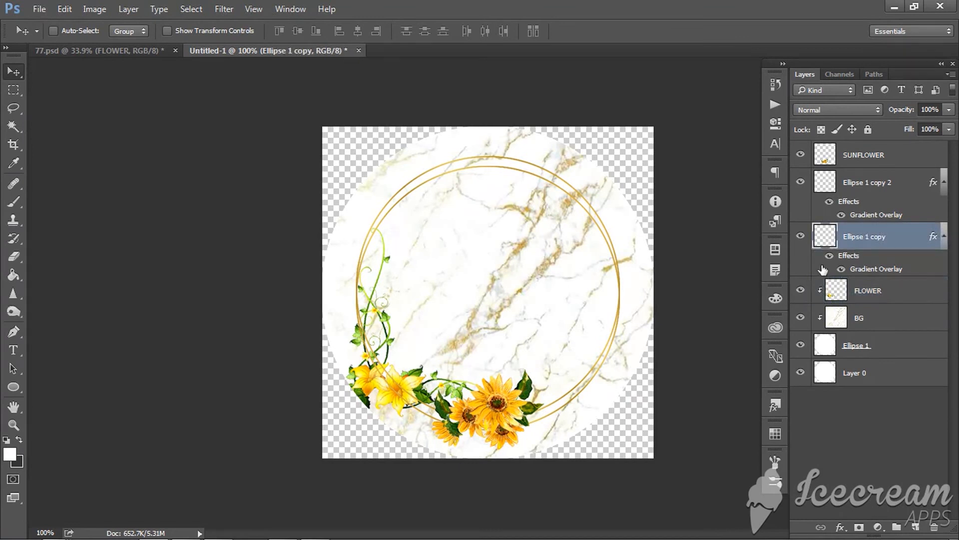
{"action": "mouse_move", "coordinate": [218, 534]}
{"action": "left_click", "coordinate": [917, 527]}
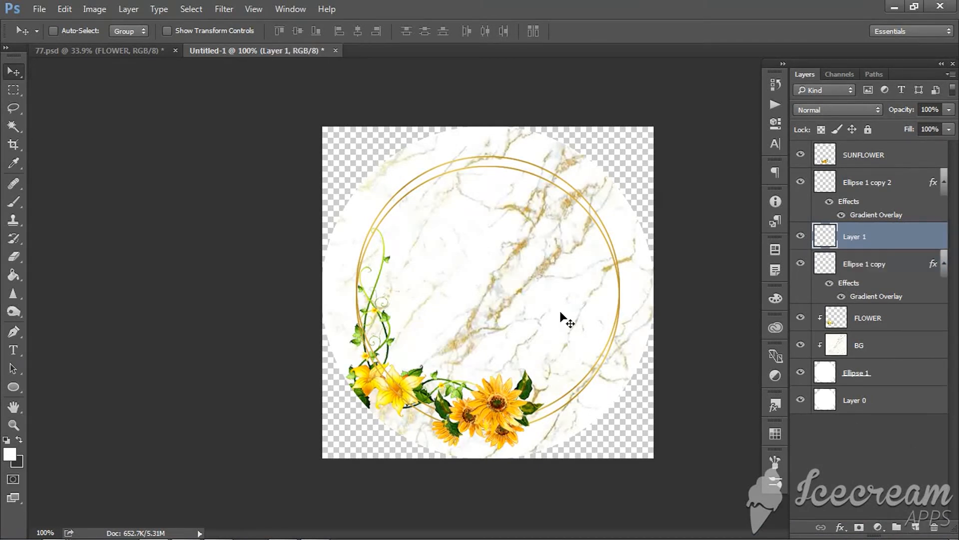
{"action": "key", "text": "w"}
{"action": "left_click", "coordinate": [483, 272]}
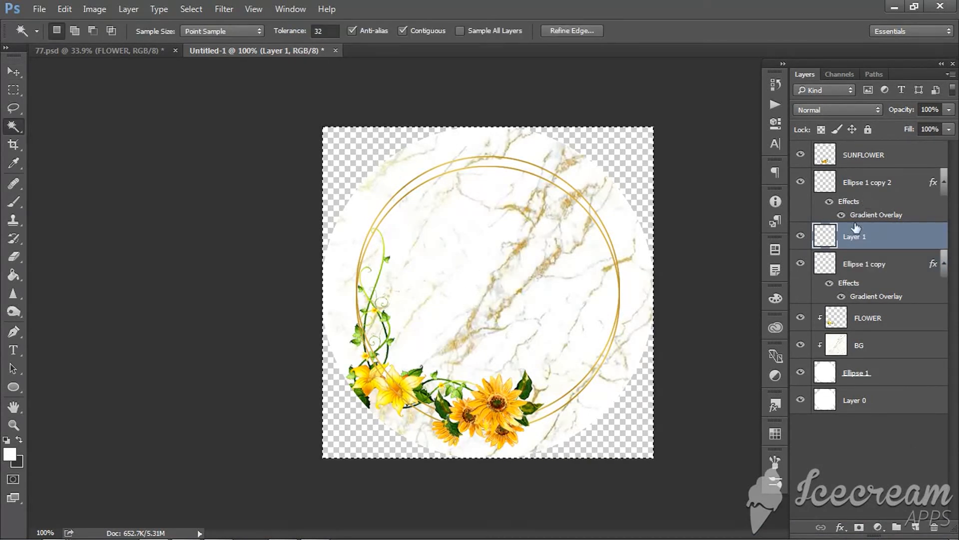
{"action": "left_click", "coordinate": [859, 262]}
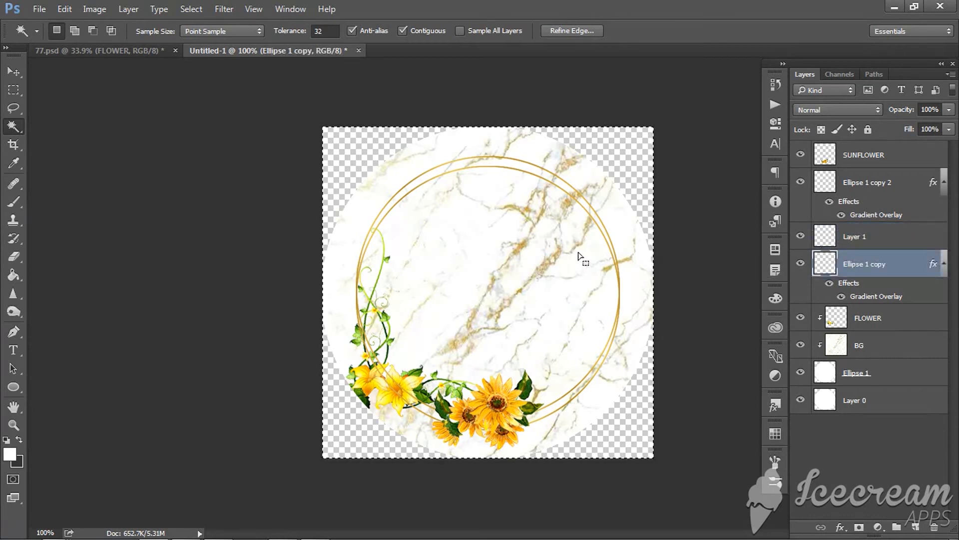
{"action": "left_click", "coordinate": [545, 249]}
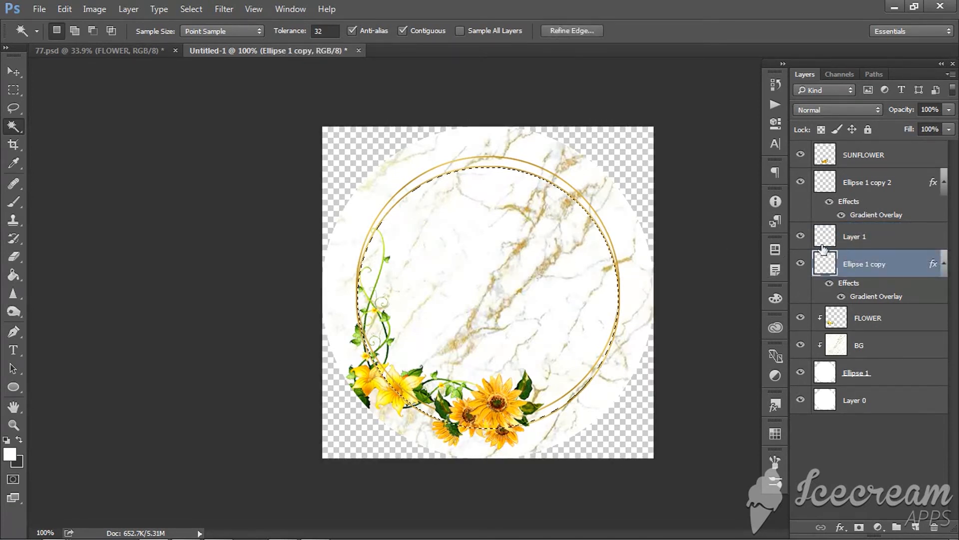
Step: Fill the selected ring interior with white on the new layer, lower that layer's fill to 37%, and deselect
{"action": "left_click", "coordinate": [867, 239]}
{"action": "key", "text": "alt+BackSpace"}
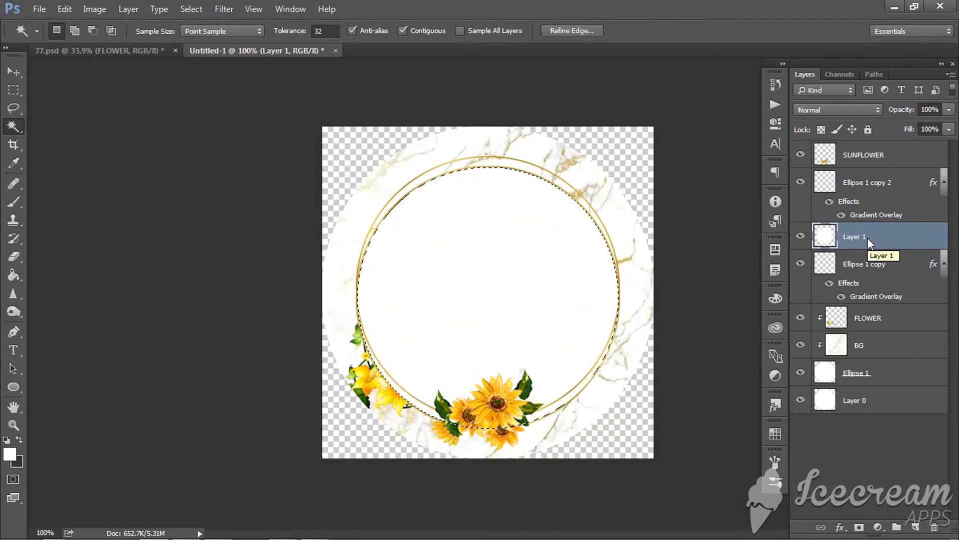
{"action": "left_click", "coordinate": [949, 129]}
{"action": "left_click_drag", "start_coordinate": [947, 147], "coordinate": [906, 149]}
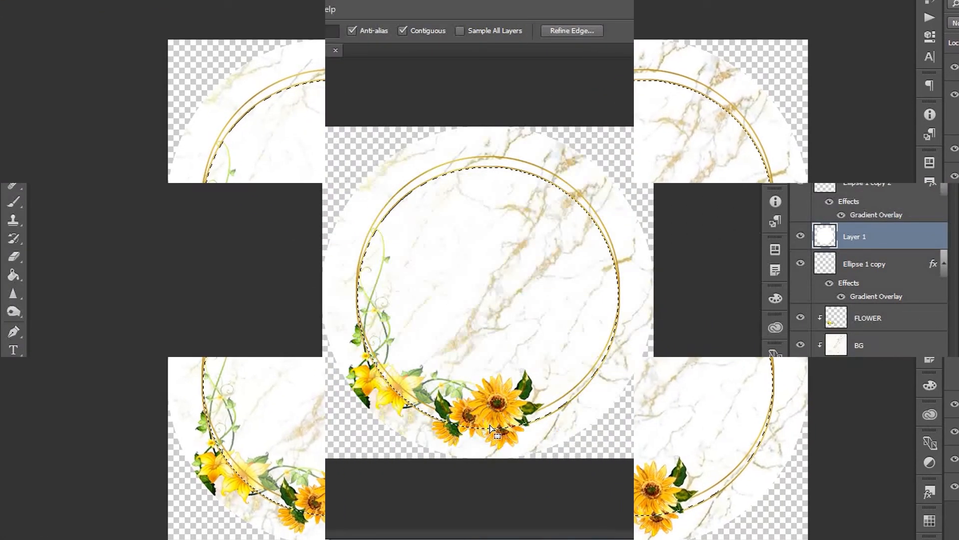
{"action": "key", "text": "ctrl+d"}
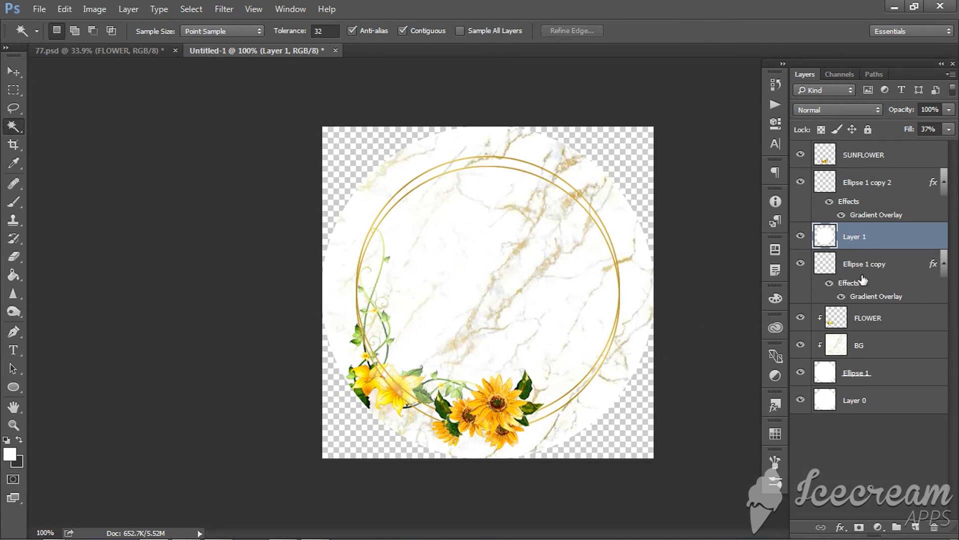
Step: Duplicate the FLOWER layer and place the copy above the translucent white disc, below Ellipse 1 copy 2
{"action": "left_click", "coordinate": [860, 321]}
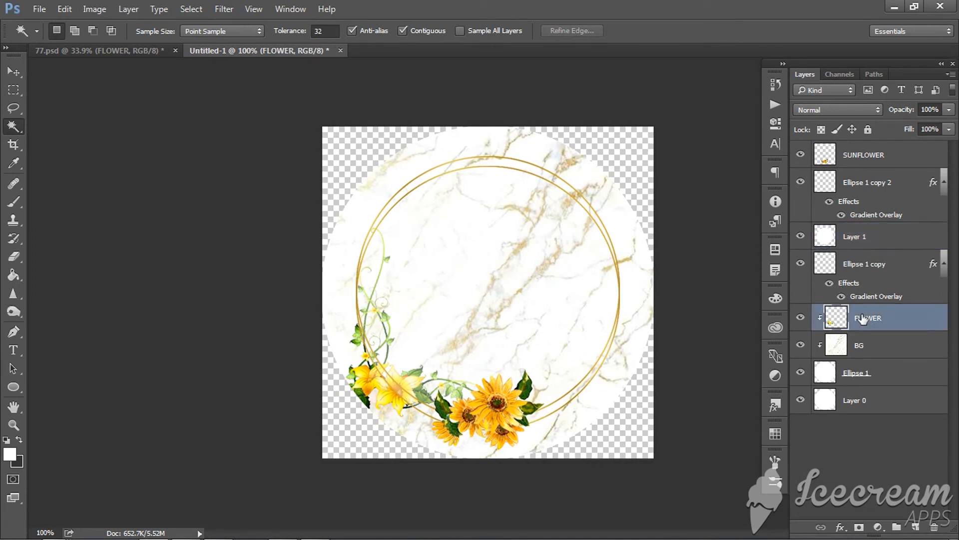
{"action": "key", "text": "alt"}
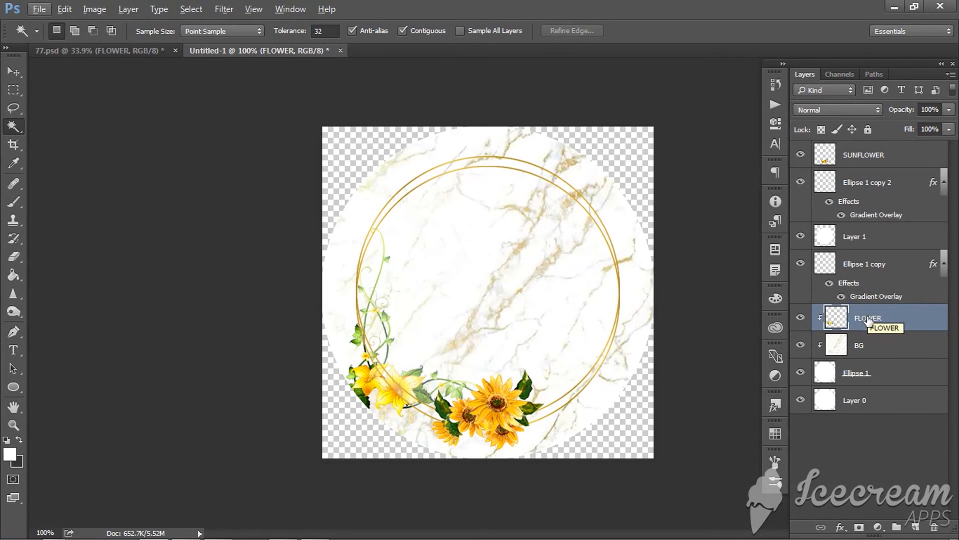
{"action": "key", "text": "ctrl+j"}
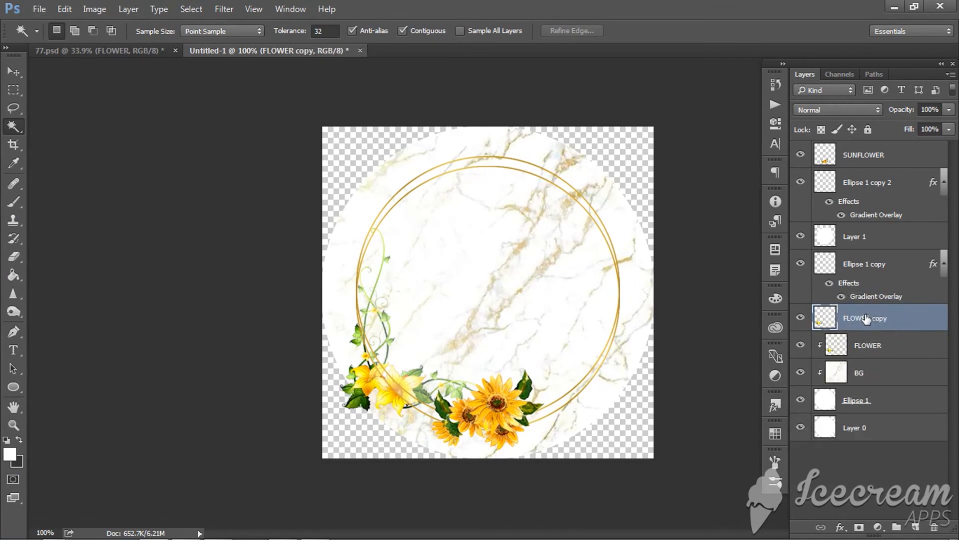
{"action": "left_click_drag", "start_coordinate": [868, 318], "coordinate": [845, 231]}
Step: Delete the parts of the duplicated flowers that extend outside the Ellipse 1 circle, and deselect
{"action": "scroll", "coordinate": [617, 315], "scroll_direction": "down", "scroll_amount": 2}
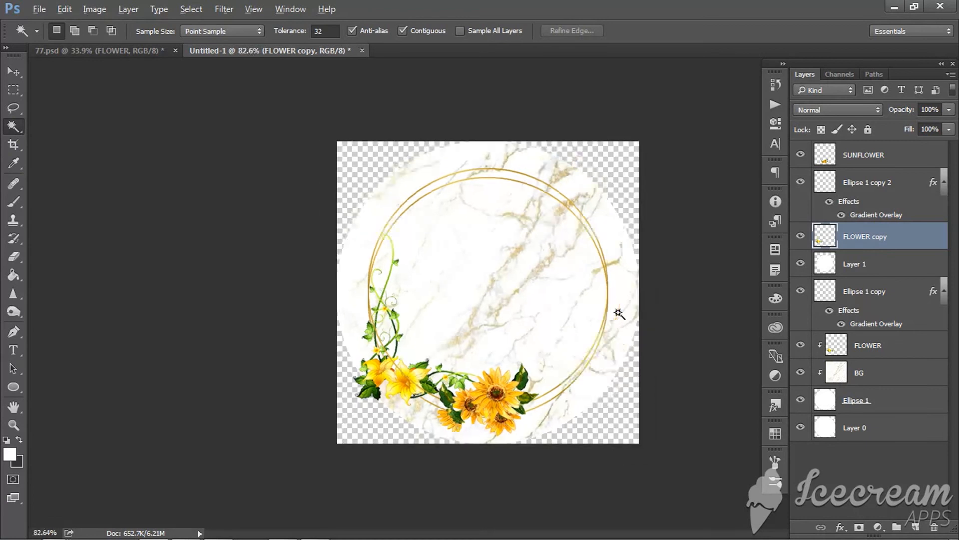
{"action": "scroll", "coordinate": [410, 390], "scroll_direction": "up", "scroll_amount": 4}
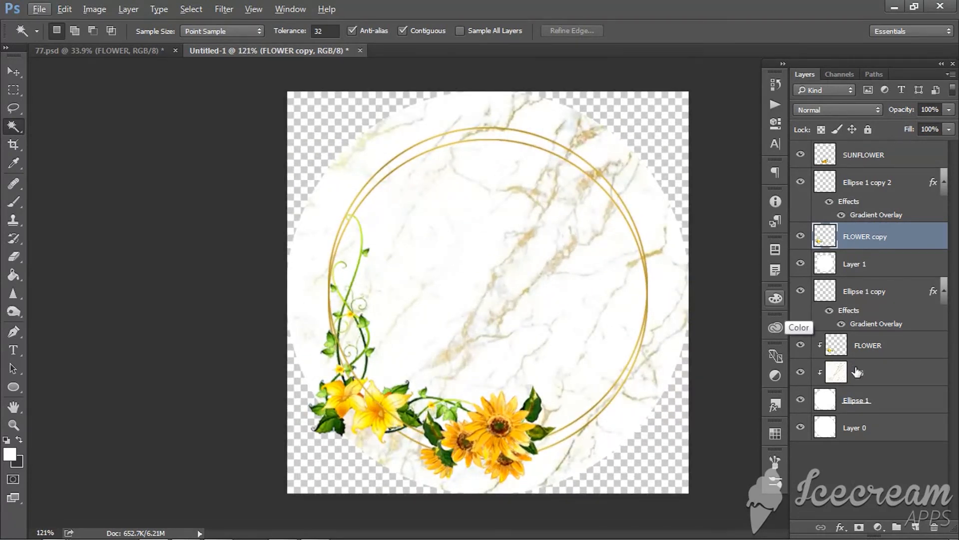
{"action": "left_click", "coordinate": [826, 403], "text": "ctrl"}
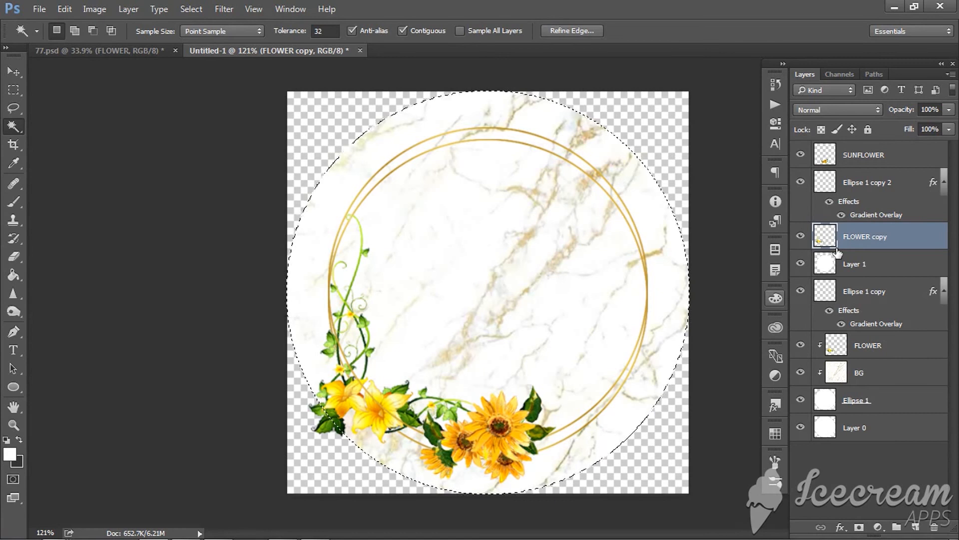
{"action": "key", "text": "ctrl+shift+i"}
{"action": "key", "text": "Delete"}
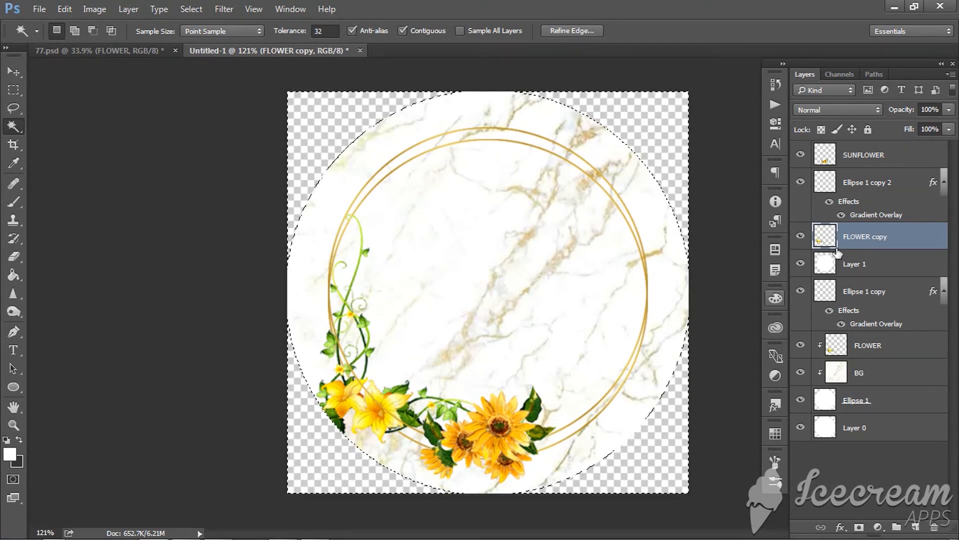
{"action": "key", "text": "ctrl+d"}
{"action": "scroll", "coordinate": [550, 294], "scroll_direction": "down", "scroll_amount": 2}
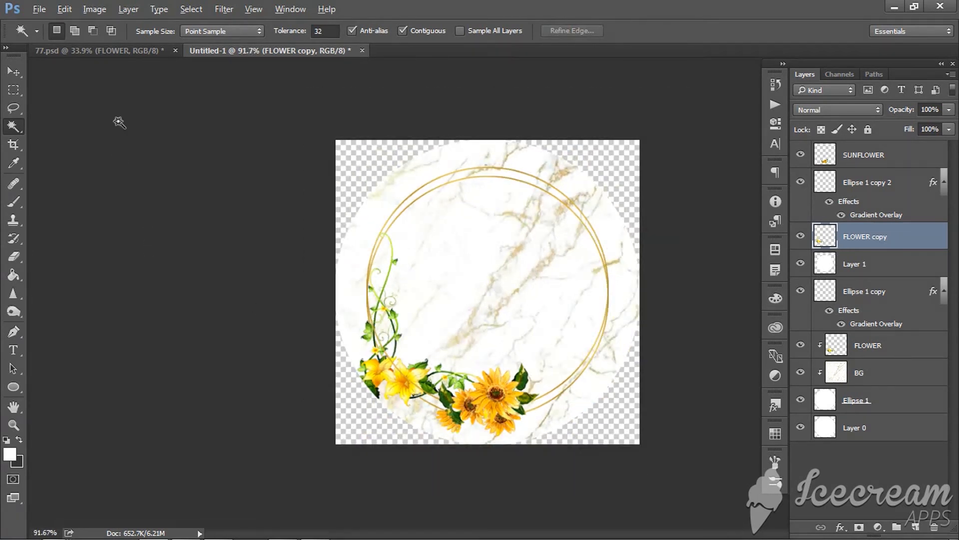
{"action": "left_click", "coordinate": [13, 73]}
{"action": "scroll", "coordinate": [502, 234], "scroll_direction": "down", "scroll_amount": 1}
{"action": "scroll", "coordinate": [519, 288], "scroll_direction": "up", "scroll_amount": 3}
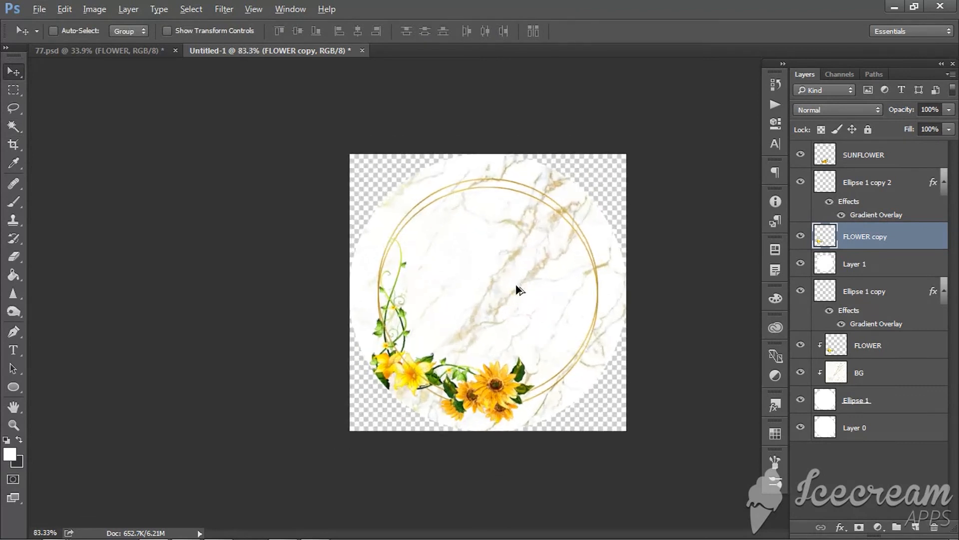
{"action": "scroll", "coordinate": [522, 285], "scroll_direction": "down", "scroll_amount": 1}
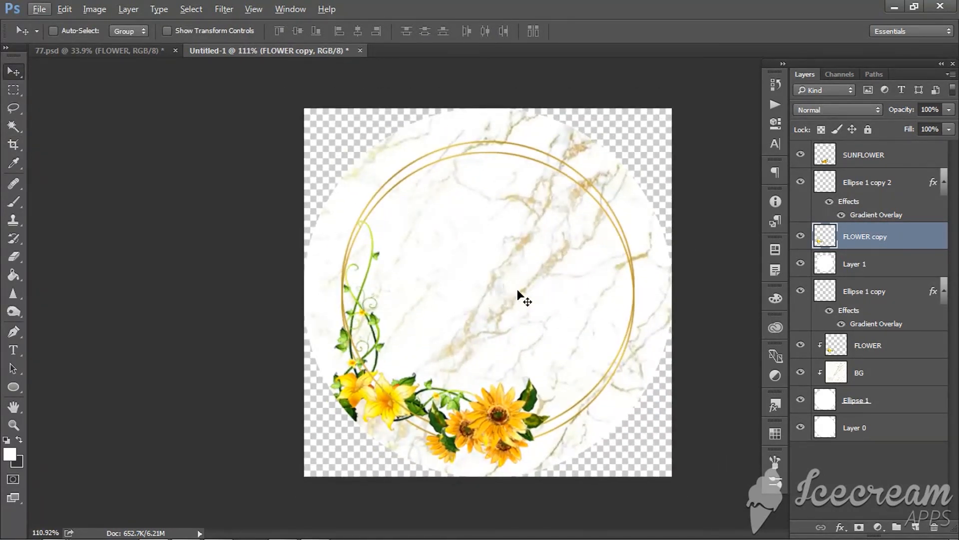
Step: Create a new blank white document 15 cm wide and 12 cm high for the tissue box design
{"action": "left_click", "coordinate": [40, 9]}
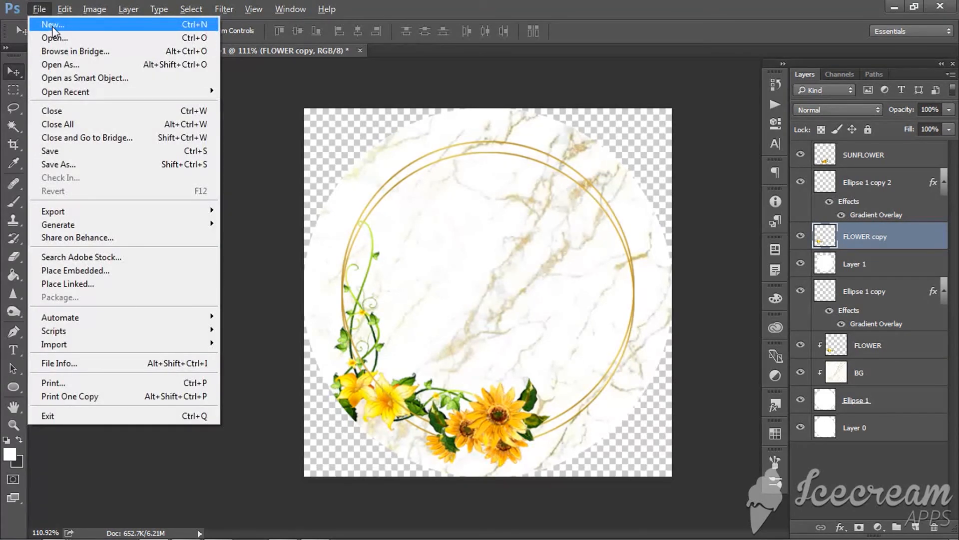
{"action": "left_click", "coordinate": [55, 31]}
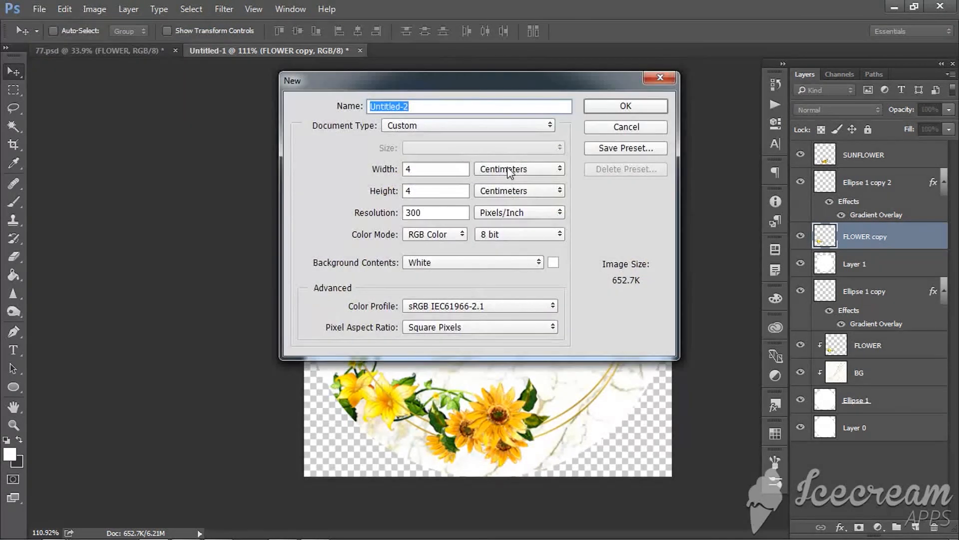
{"action": "double_click", "coordinate": [449, 171]}
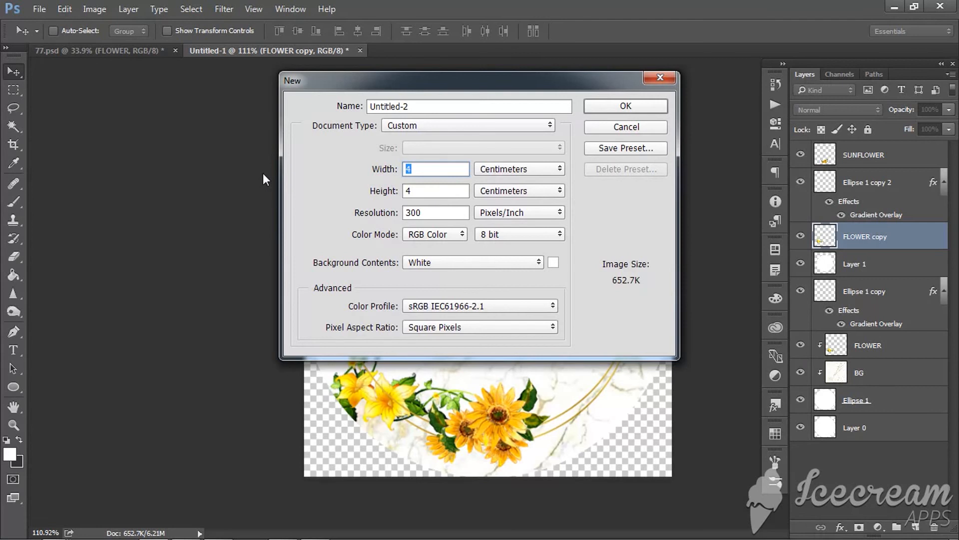
{"action": "type", "text": "15"}
{"action": "double_click", "coordinate": [429, 192]}
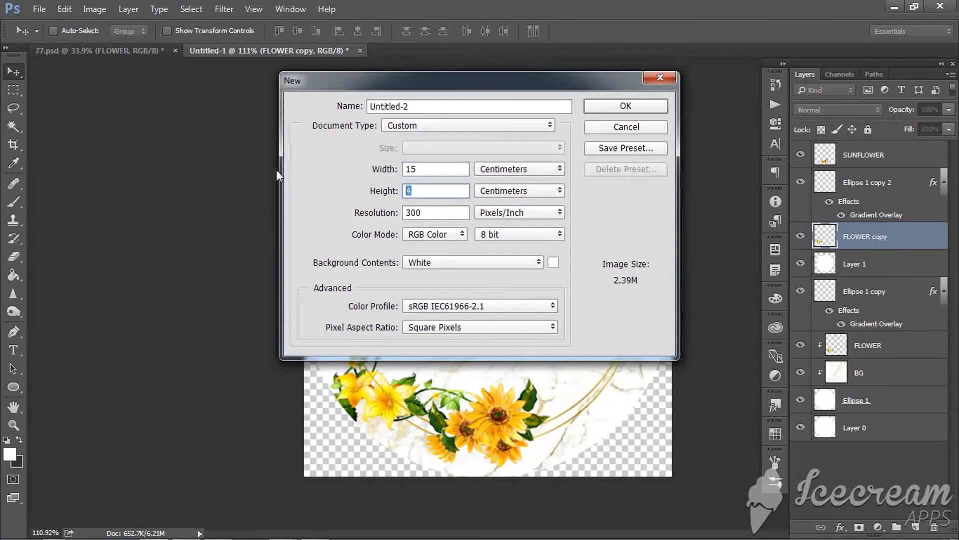
{"action": "type", "text": "122"}
{"action": "key", "text": "BackSpace"}
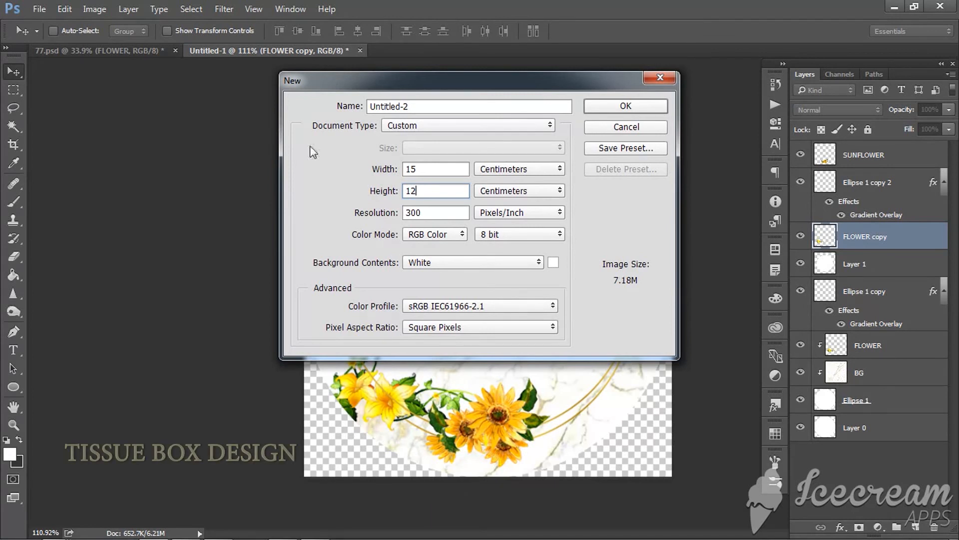
{"action": "left_click", "coordinate": [641, 106]}
Step: Copy the BG marble layer from 77.psd into the new 15 x 12 cm document
{"action": "key", "text": "ctrl+Tab"}
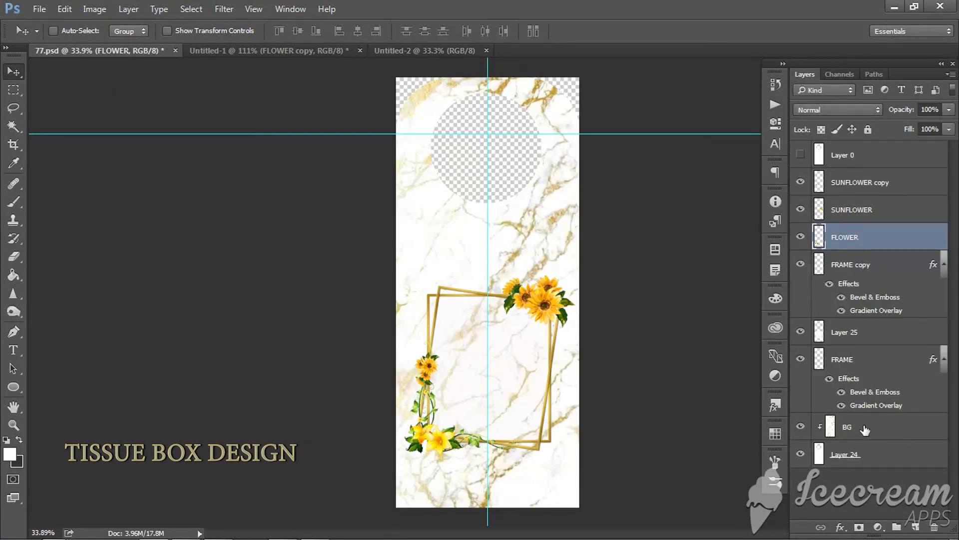
{"action": "left_click", "coordinate": [865, 430]}
{"action": "left_click_drag", "start_coordinate": [532, 187], "coordinate": [551, 256]}
Step: Rotate the marble BG layer 90° counterclockwise, centre it, and resize it to match the canvas edges exactly
{"action": "key", "text": "ctrl+t"}
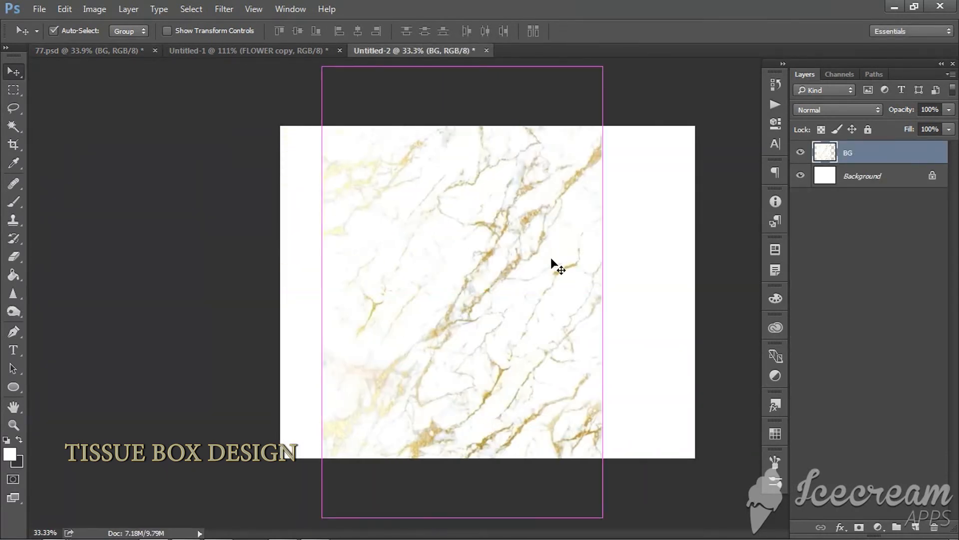
{"action": "right_click", "coordinate": [549, 259]}
{"action": "left_click", "coordinate": [624, 451]}
{"action": "left_click_drag", "start_coordinate": [502, 325], "coordinate": [511, 240]}
{"action": "left_click_drag", "start_coordinate": [489, 151], "coordinate": [488, 126]}
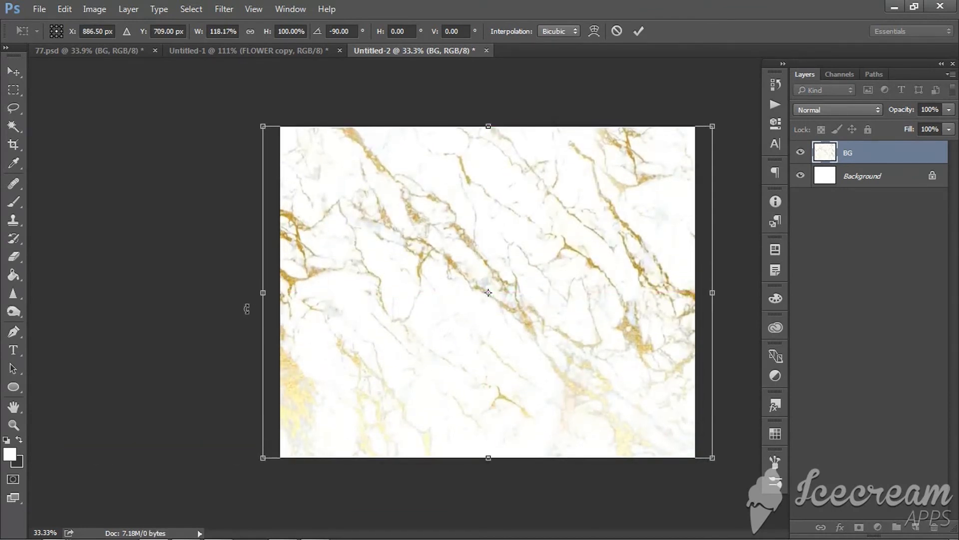
{"action": "left_click_drag", "start_coordinate": [263, 293], "coordinate": [281, 293]}
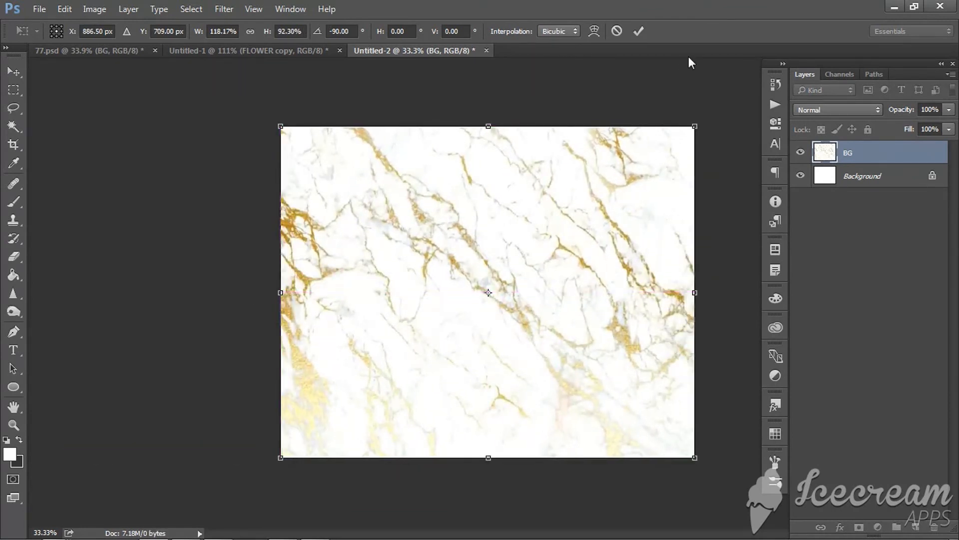
{"action": "left_click", "coordinate": [638, 32]}
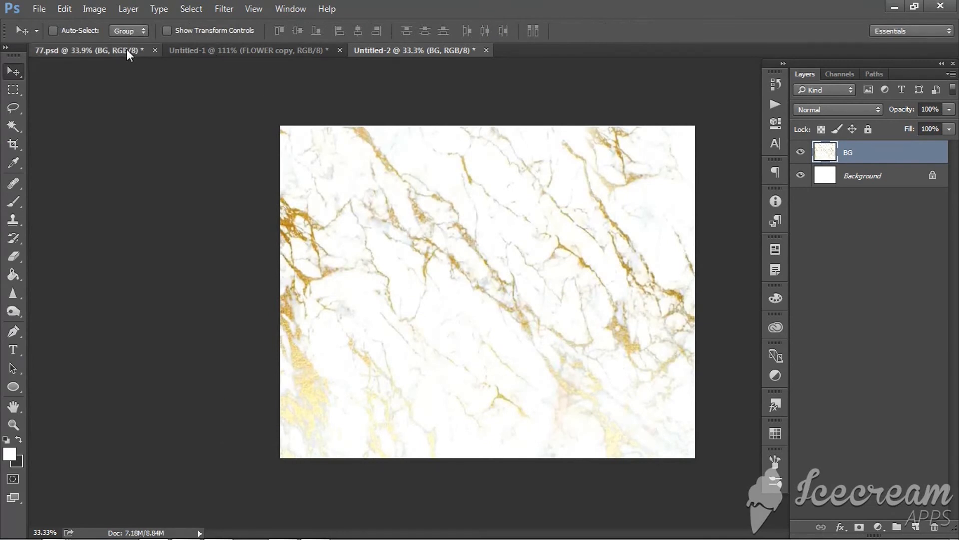
Step: In 77.psd, group the SUNFLOWER copy, SUNFLOWER, FLOWER, FRAME copy, Layer 25 and FRAME layers
{"action": "left_click", "coordinate": [127, 50]}
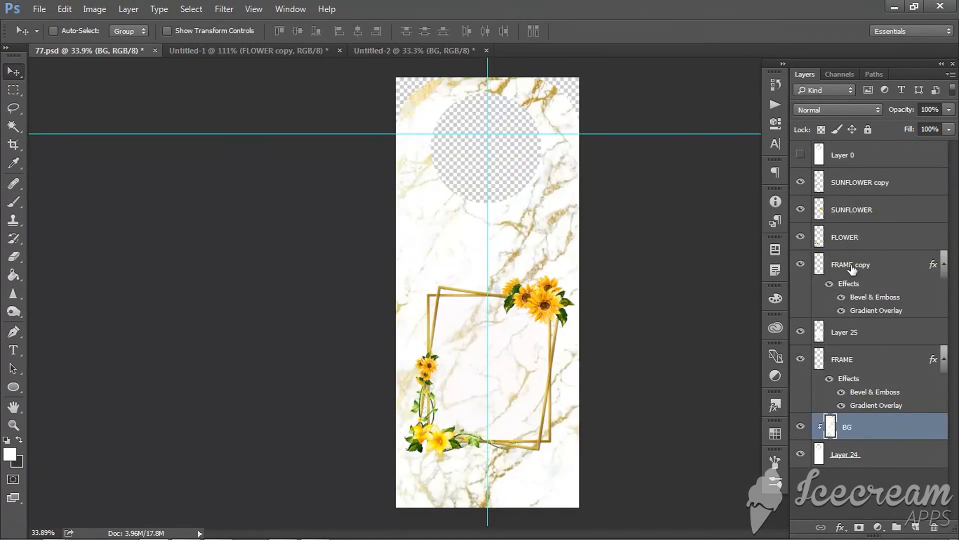
{"action": "left_click", "coordinate": [845, 181]}
{"action": "left_click", "coordinate": [854, 210], "text": "ctrl"}
{"action": "left_click", "coordinate": [856, 240], "text": "ctrl"}
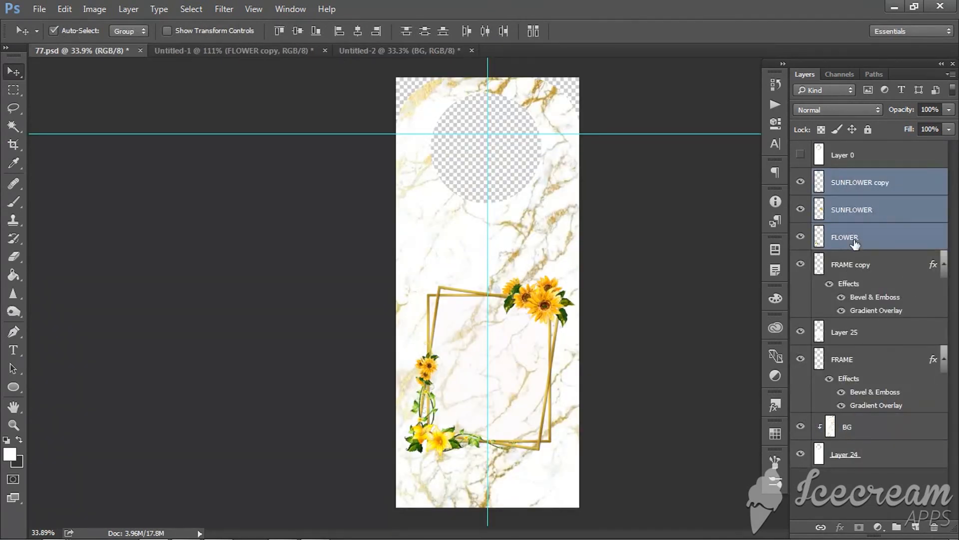
{"action": "left_click", "coordinate": [856, 272], "text": "ctrl"}
{"action": "left_click", "coordinate": [855, 333], "text": "ctrl"}
{"action": "left_click", "coordinate": [847, 359], "text": "ctrl"}
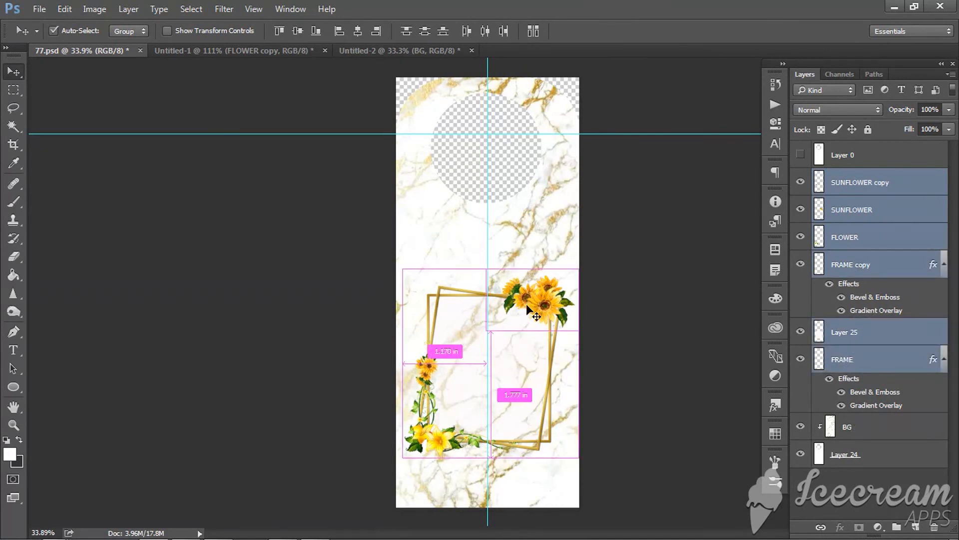
{"action": "key", "text": "ctrl+g"}
Step: Copy the grouped frame and flowers into the tissue box document, enlarge the group to about 136%, and centre it on the marble
{"action": "left_click_drag", "start_coordinate": [519, 302], "coordinate": [512, 276]}
{"action": "key", "text": "ctrl+t"}
{"action": "left_click_drag", "start_coordinate": [570, 383], "coordinate": [610, 420]}
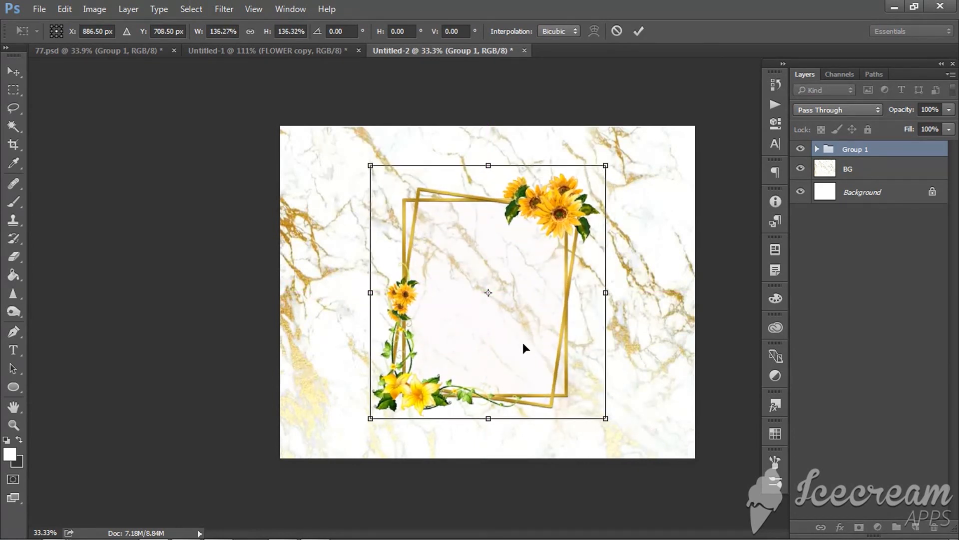
{"action": "mouse_move", "coordinate": [523, 343]}
{"action": "left_mouse_down"}
{"action": "mouse_move", "coordinate": [528, 332]}
{"action": "mouse_move", "coordinate": [518, 334]}
{"action": "left_mouse_up"}
{"action": "left_click", "coordinate": [638, 31]}
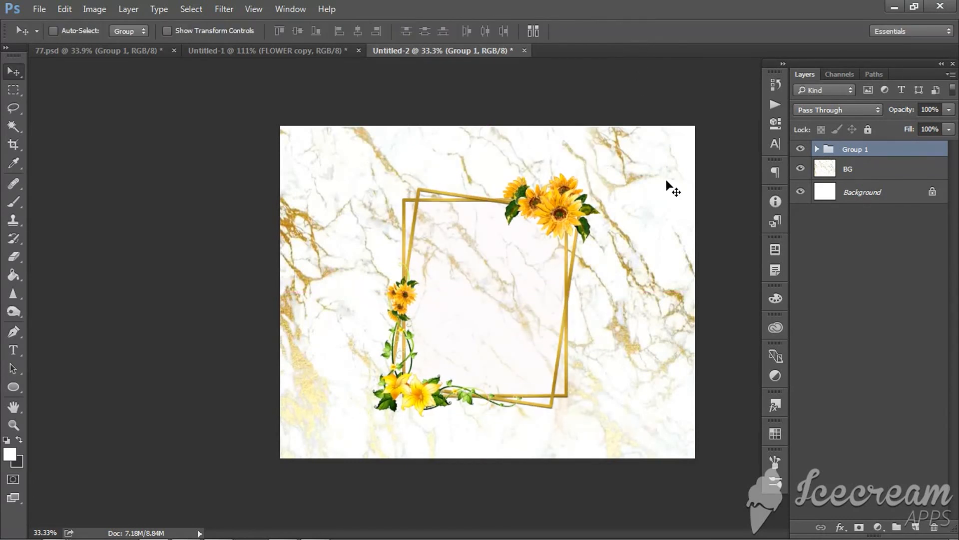
{"action": "key", "text": "ctrl+minus"}
{"action": "key", "text": "ctrl+minus"}
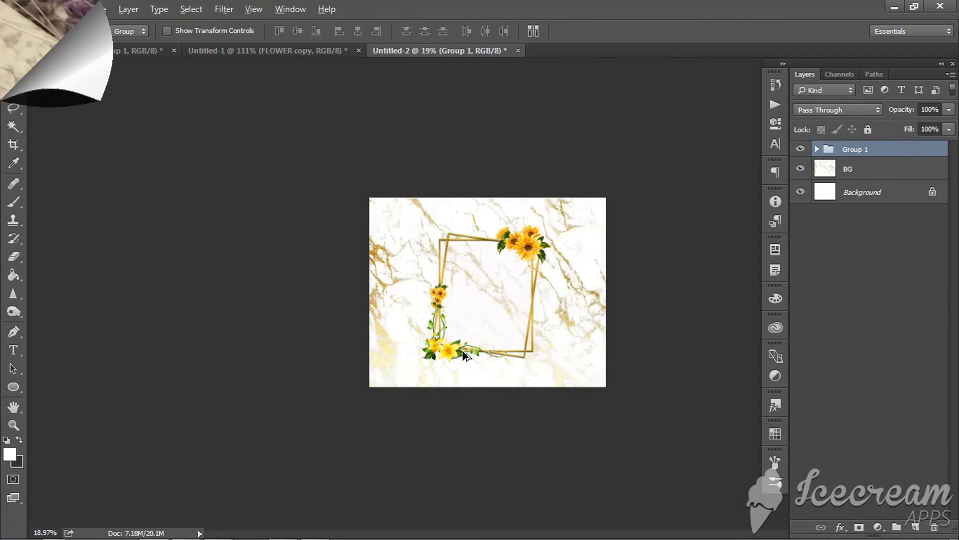